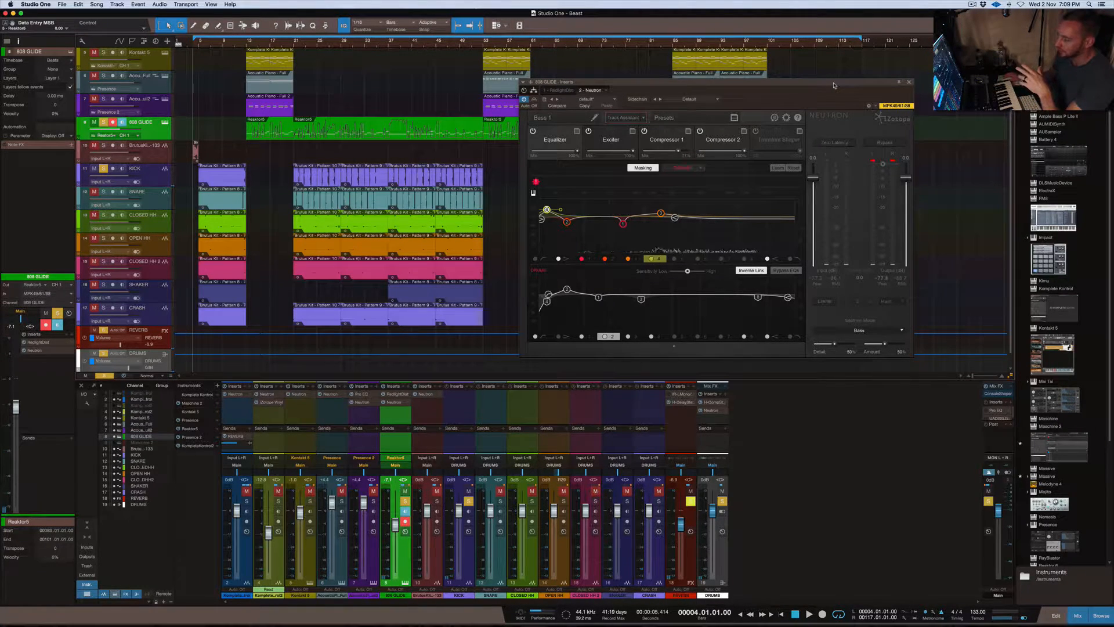
- Close the Neutron window of the 808 GLIDE track and look over the tracks in the arrangement
{"action": "left_click_drag", "start_coordinate": [801, 83], "coordinate": [780, 84]}
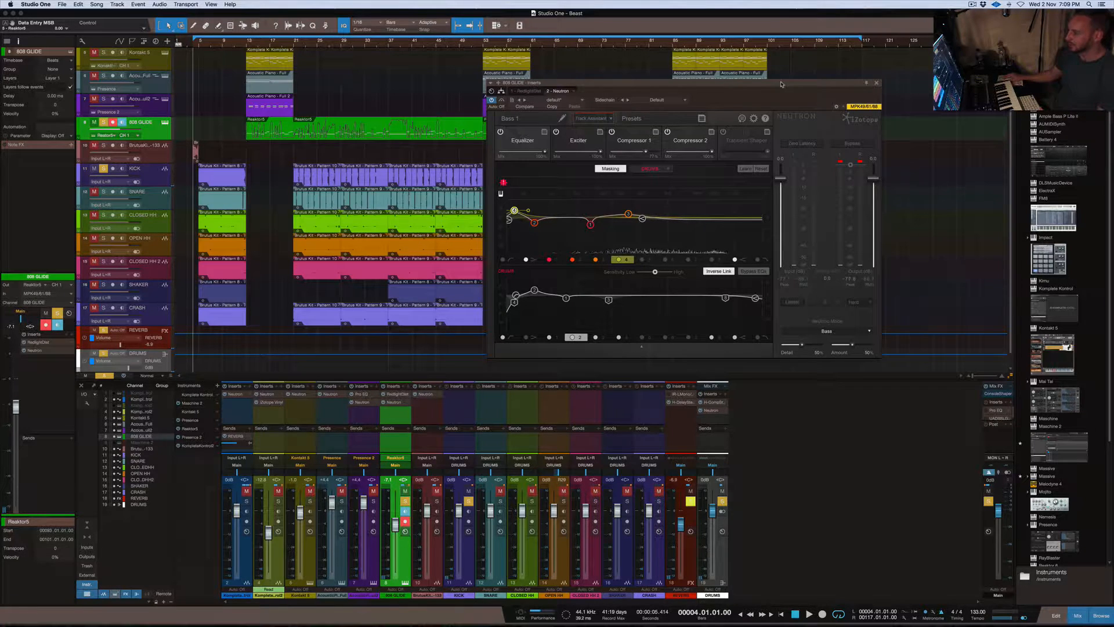
{"action": "left_click_drag", "start_coordinate": [761, 84], "coordinate": [723, 82]}
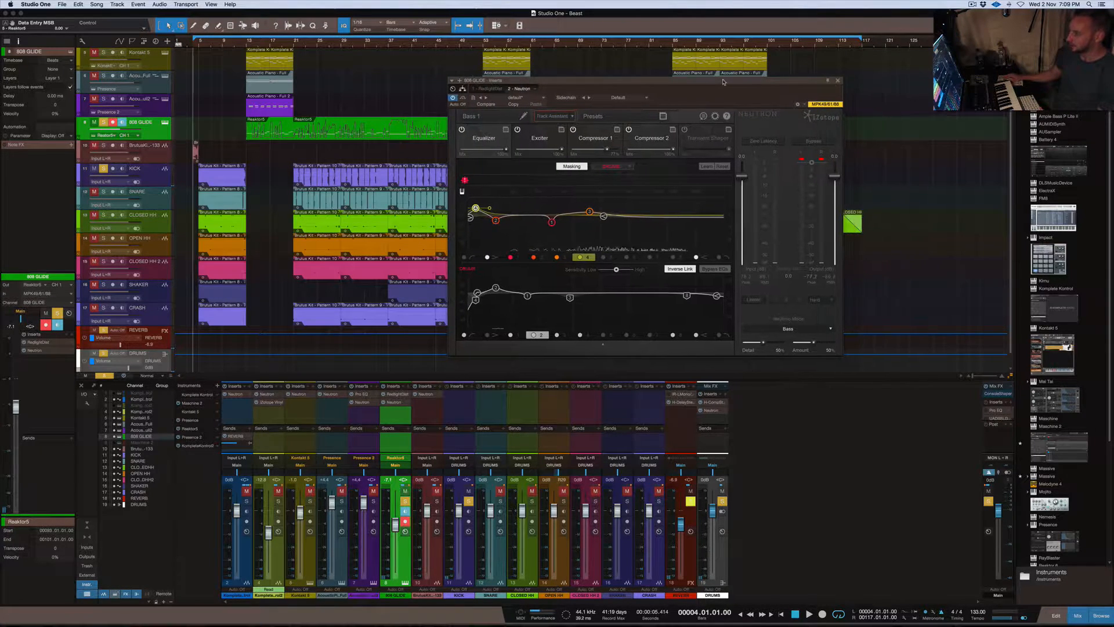
{"action": "left_click", "coordinate": [838, 82]}
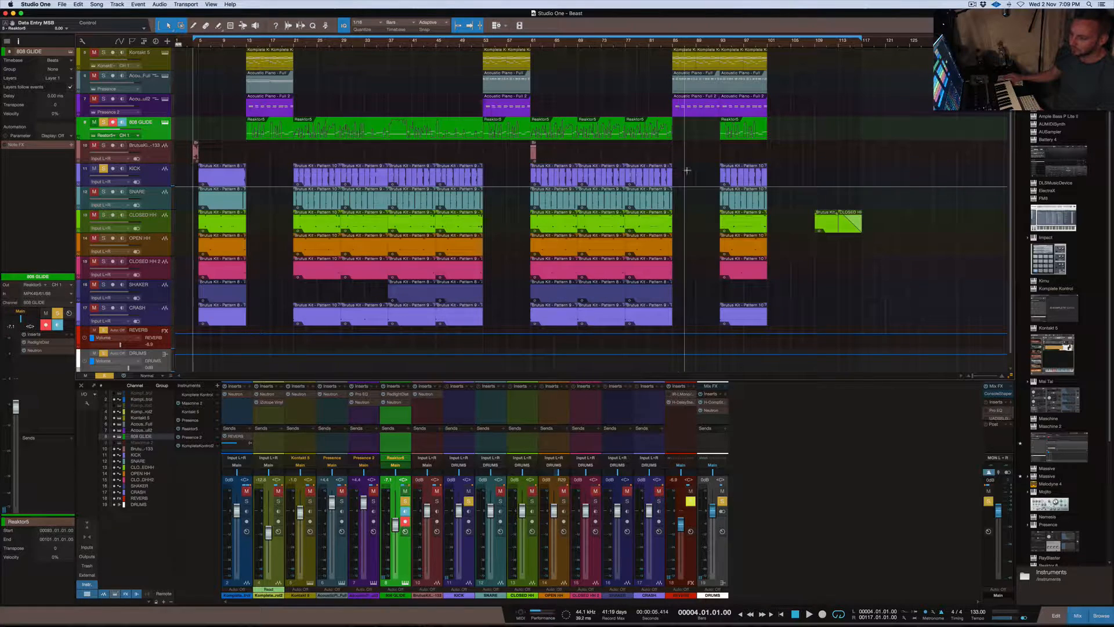
{"action": "scroll", "coordinate": [628, 170], "scroll_direction": "up", "scroll_amount": 2}
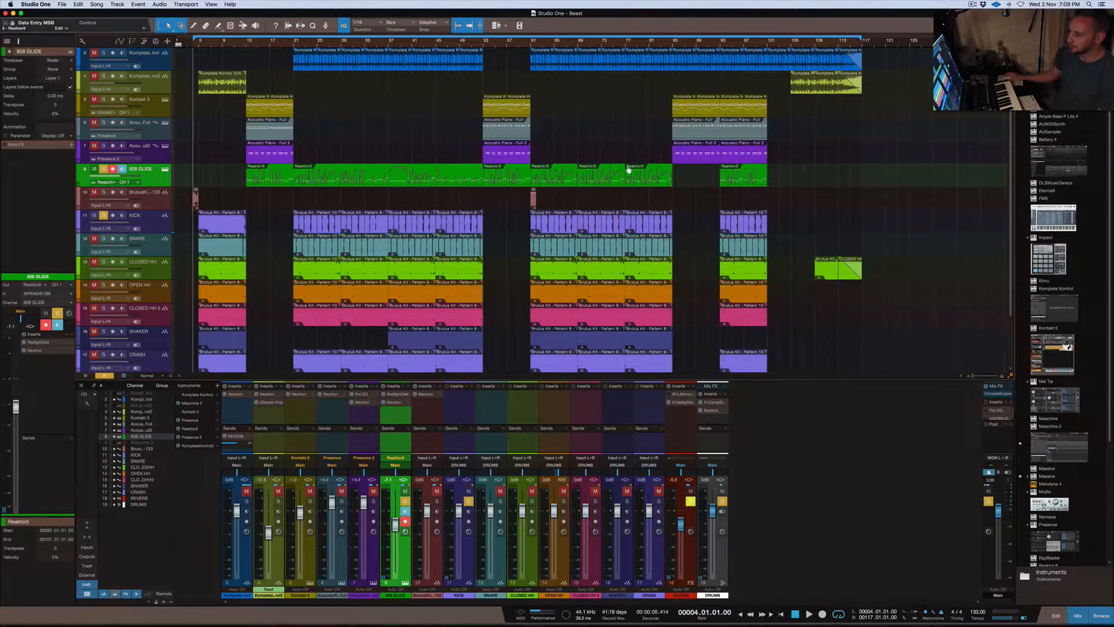
{"action": "scroll", "coordinate": [624, 175], "scroll_direction": "down", "scroll_amount": 3}
{"action": "scroll", "coordinate": [615, 174], "scroll_direction": "up", "scroll_amount": 3}
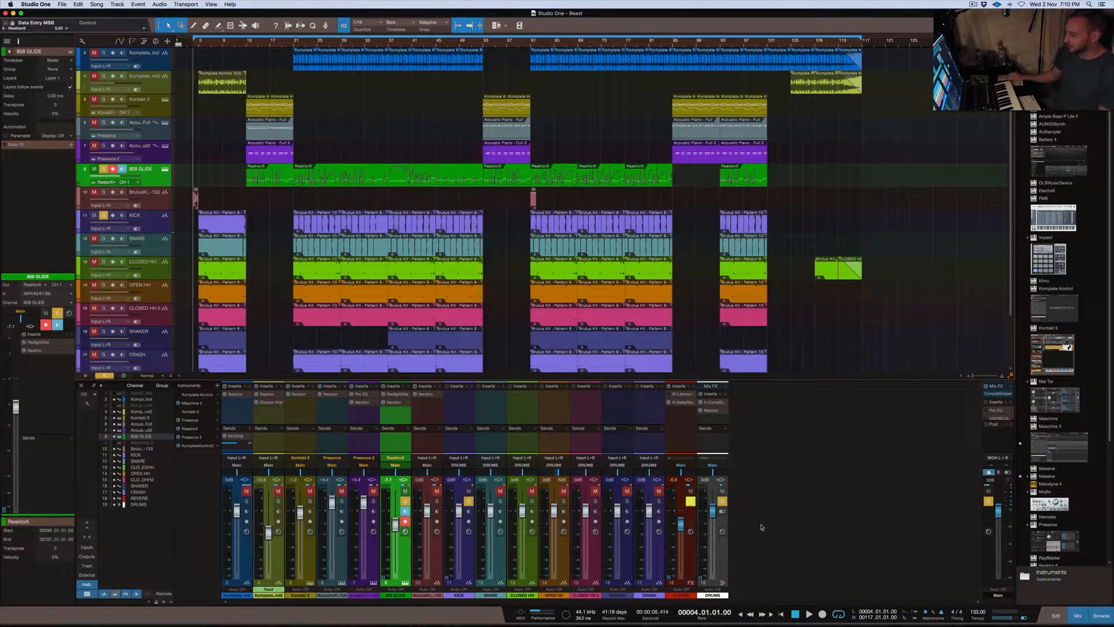
- Clear all active solos and lower the 808 GLIDE fader to -7.6 dB while the full mix plays
{"action": "left_click", "coordinate": [722, 501]}
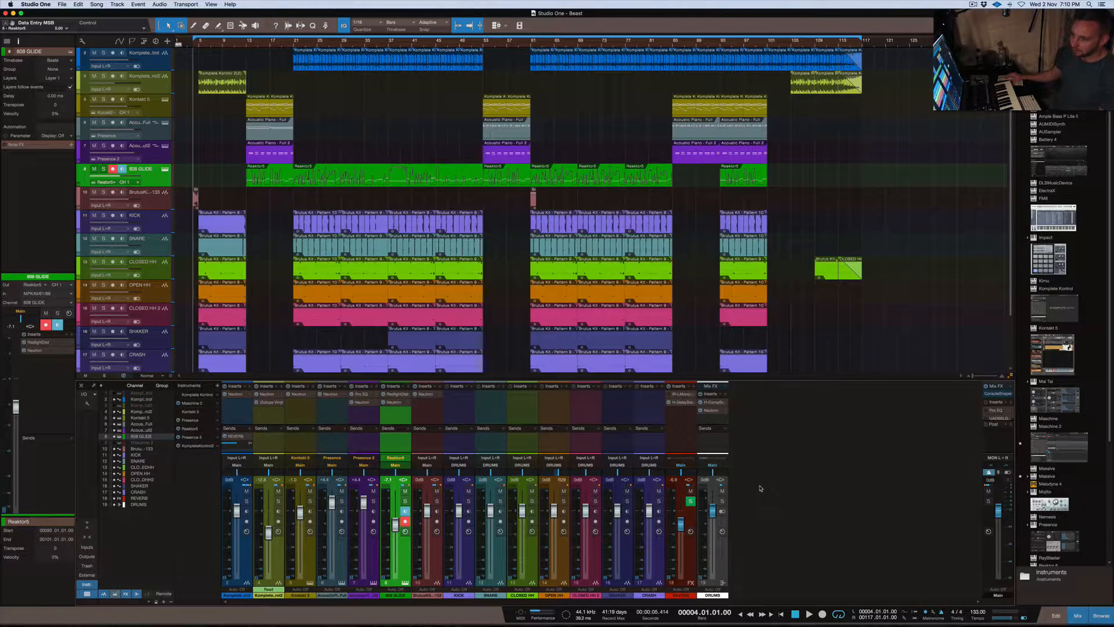
{"action": "key", "text": "space"}
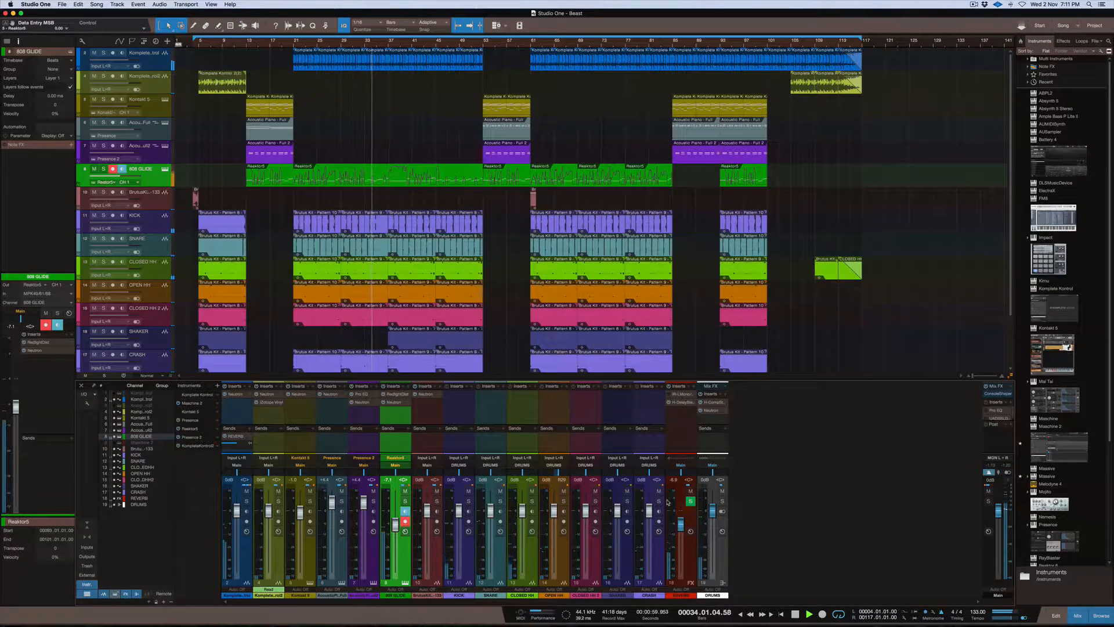
{"action": "left_click_drag", "start_coordinate": [396, 520], "coordinate": [396, 524]}
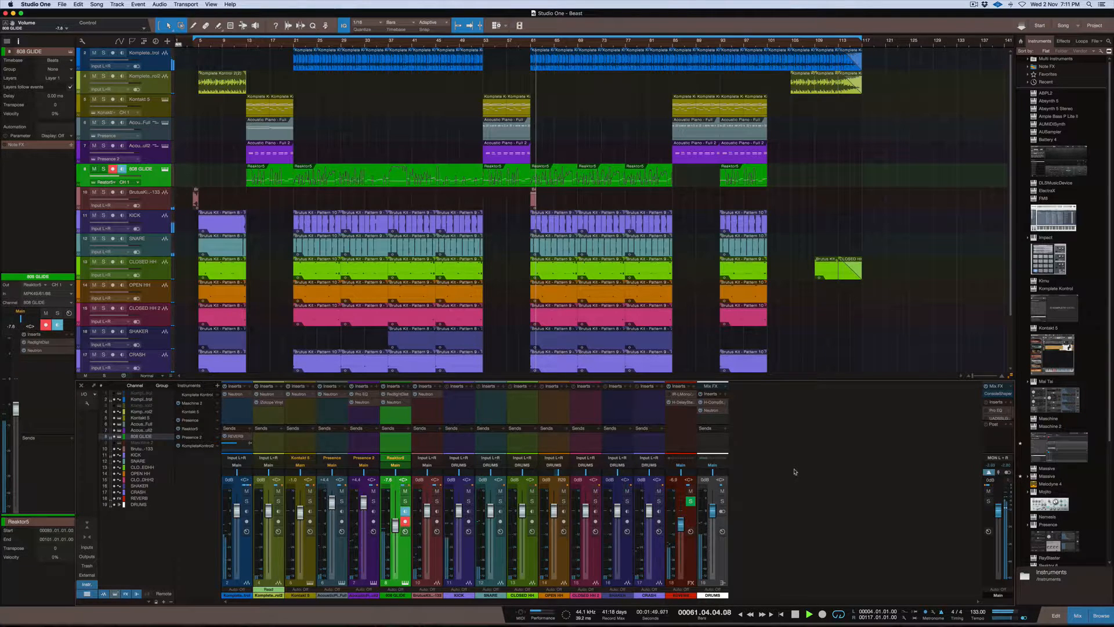
{"action": "key", "text": "space"}
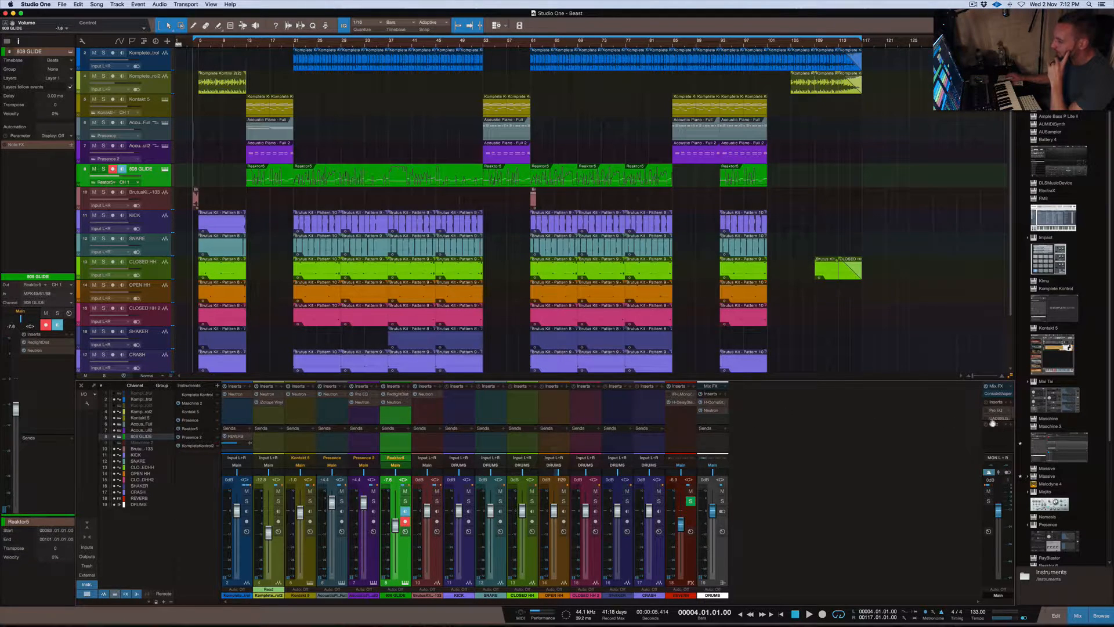
- Enlarge the mixer to reveal more insert slots and view the UAD SSL G Bus Compressor on the Main channel
{"action": "left_click_drag", "start_coordinate": [996, 378], "coordinate": [985, 330]}
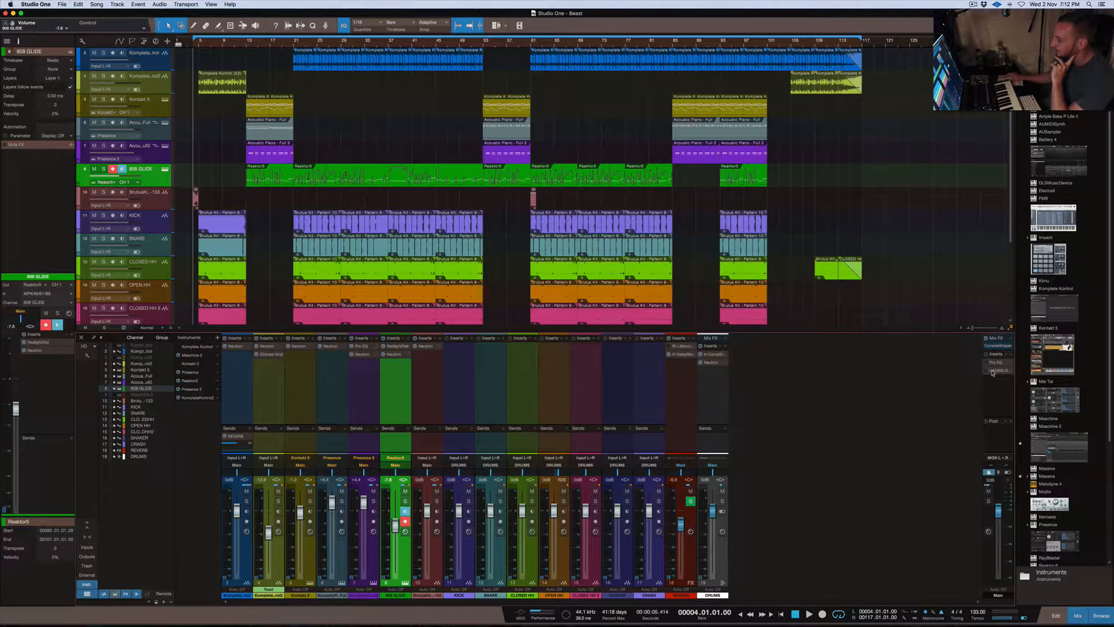
{"action": "left_click", "coordinate": [993, 370]}
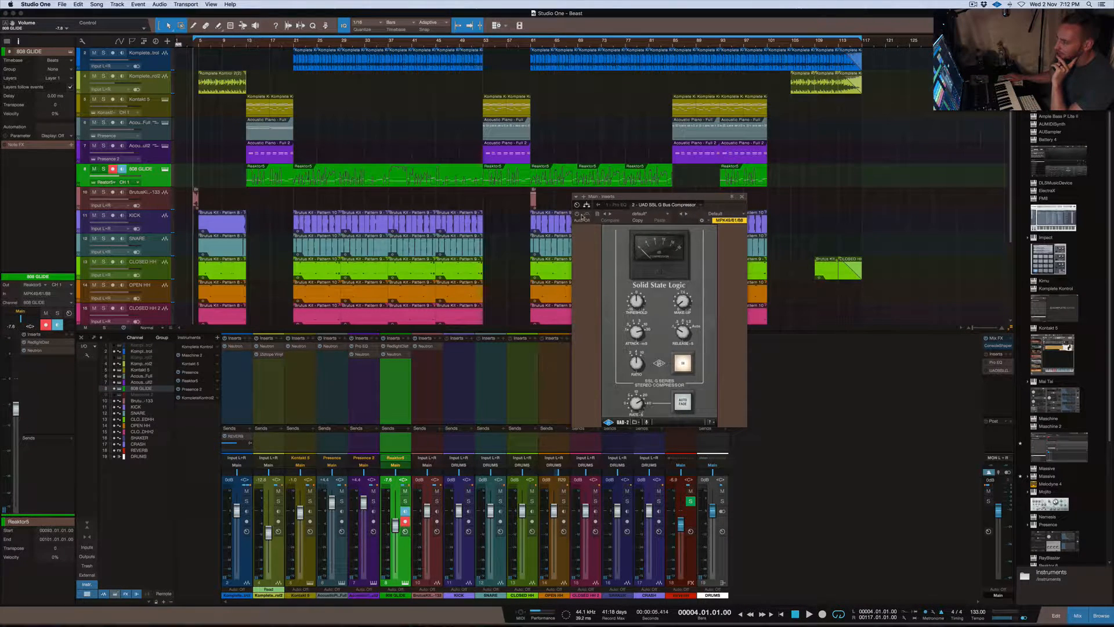
{"action": "left_click", "coordinate": [743, 198]}
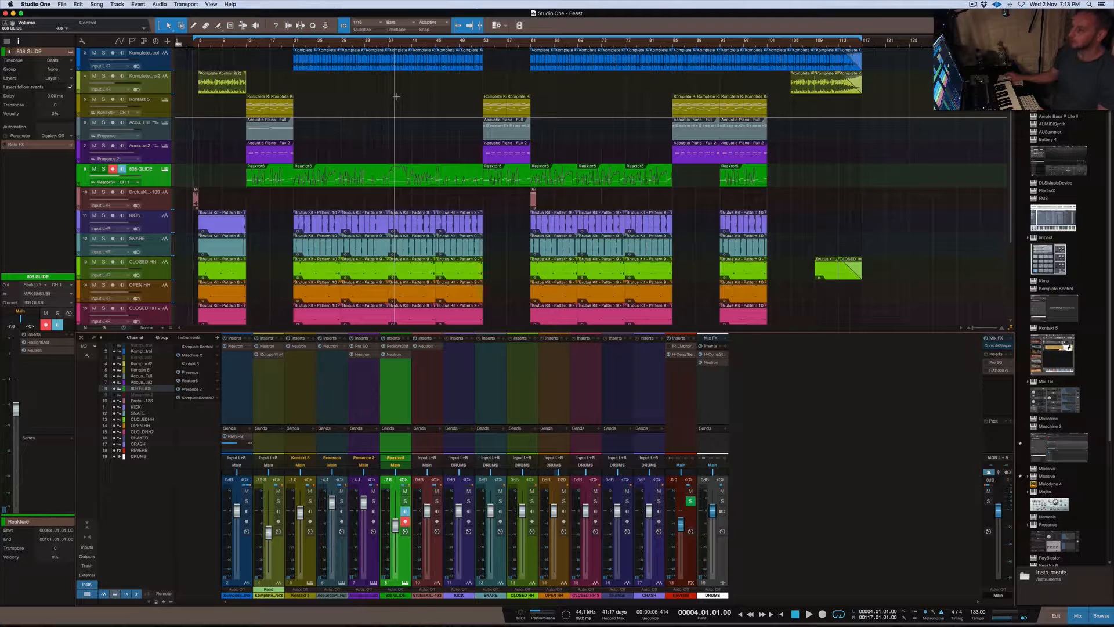
{"action": "scroll", "coordinate": [396, 96], "scroll_direction": "down", "scroll_amount": 5}
{"action": "scroll", "coordinate": [396, 96], "scroll_direction": "up", "scroll_amount": 5}
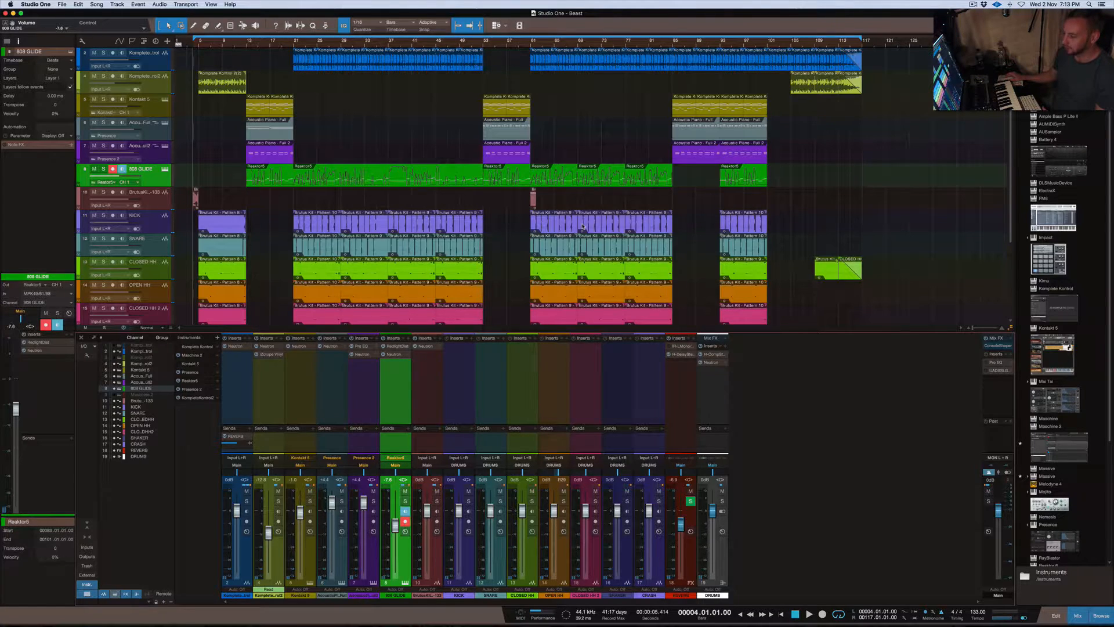
- Show the Neutron plug-in of the 808 GLIDE channel and place its window over the middle of the arrangement
{"action": "left_click_drag", "start_coordinate": [657, 82], "coordinate": [598, 54]}
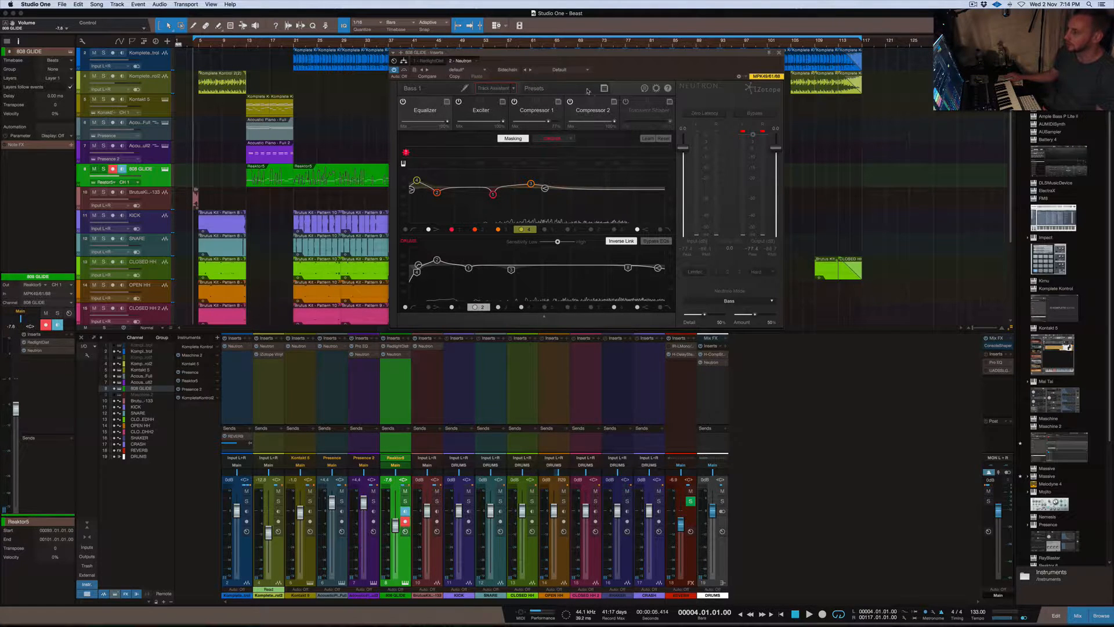
{"action": "left_click_drag", "start_coordinate": [548, 54], "coordinate": [410, 54]}
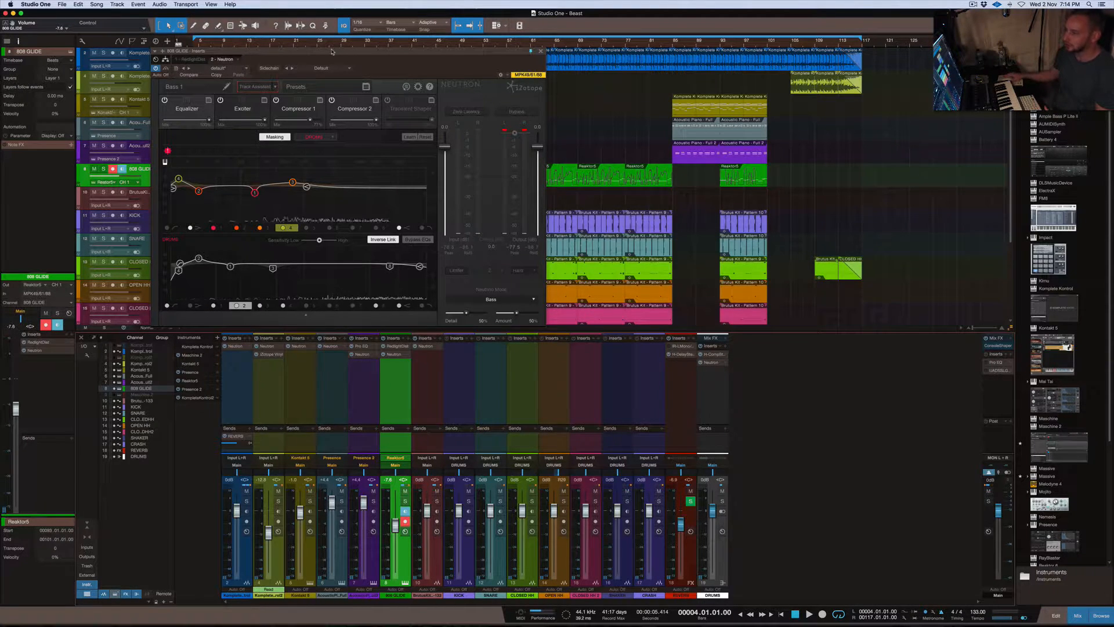
{"action": "left_click_drag", "start_coordinate": [331, 51], "coordinate": [378, 72]}
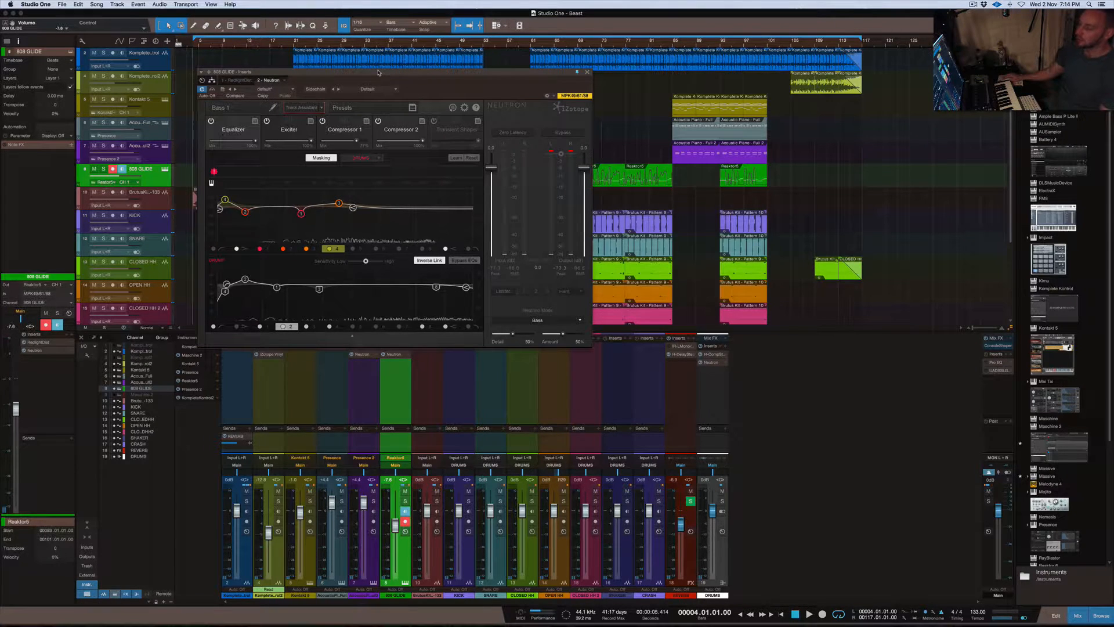
{"action": "mouse_move", "coordinate": [379, 73]}
{"action": "left_mouse_down"}
{"action": "mouse_move", "coordinate": [398, 73]}
{"action": "mouse_move", "coordinate": [374, 59]}
{"action": "left_mouse_up"}
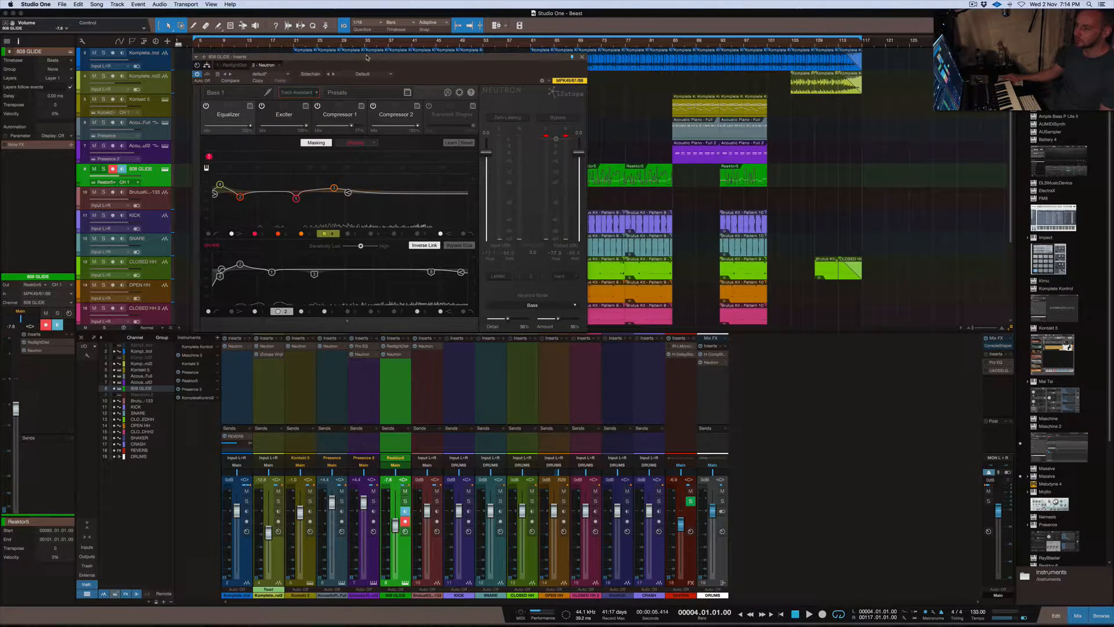
{"action": "left_click_drag", "start_coordinate": [366, 57], "coordinate": [513, 58]}
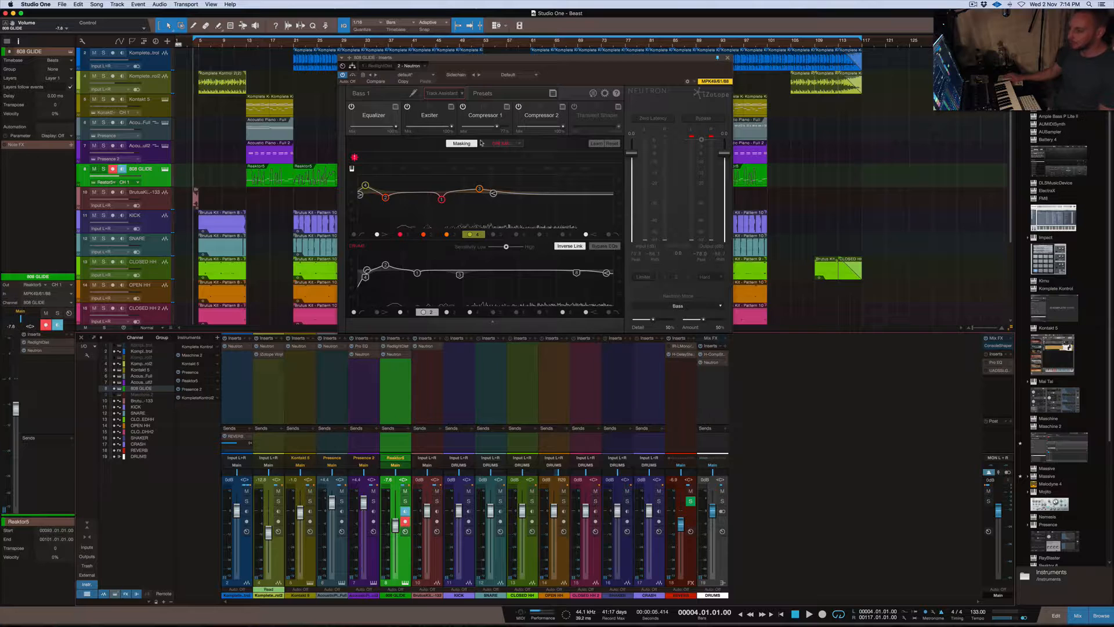
- Open Console Shaper from the Main channel's Mix FX, switch it off and on again, and close it
{"action": "left_click", "coordinate": [997, 345]}
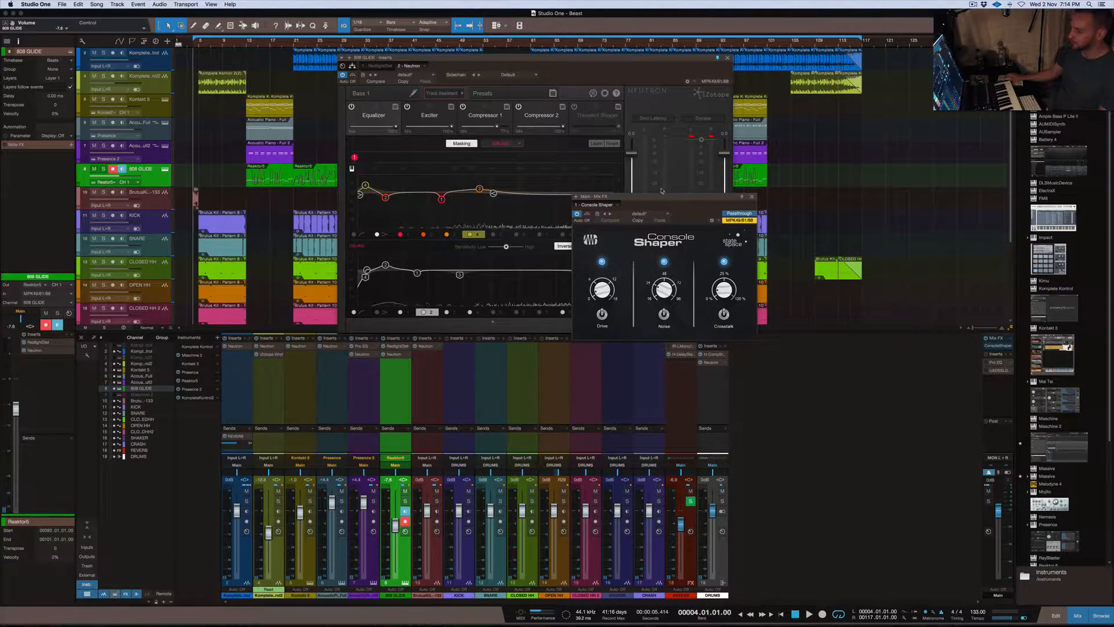
{"action": "left_click_drag", "start_coordinate": [655, 199], "coordinate": [819, 137]}
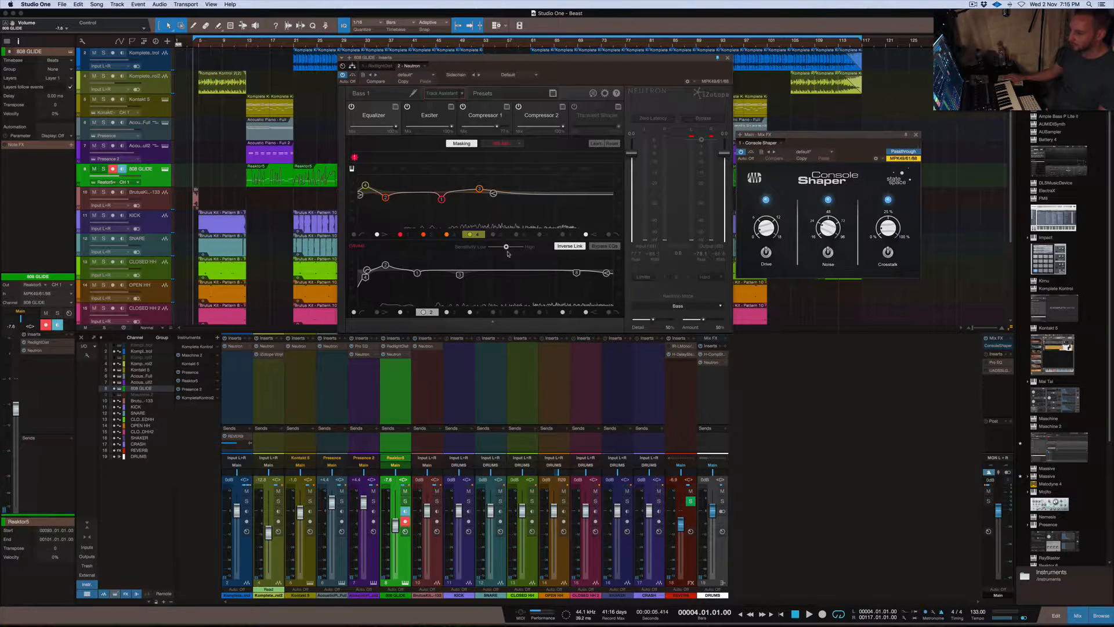
{"action": "left_click", "coordinate": [741, 152]}
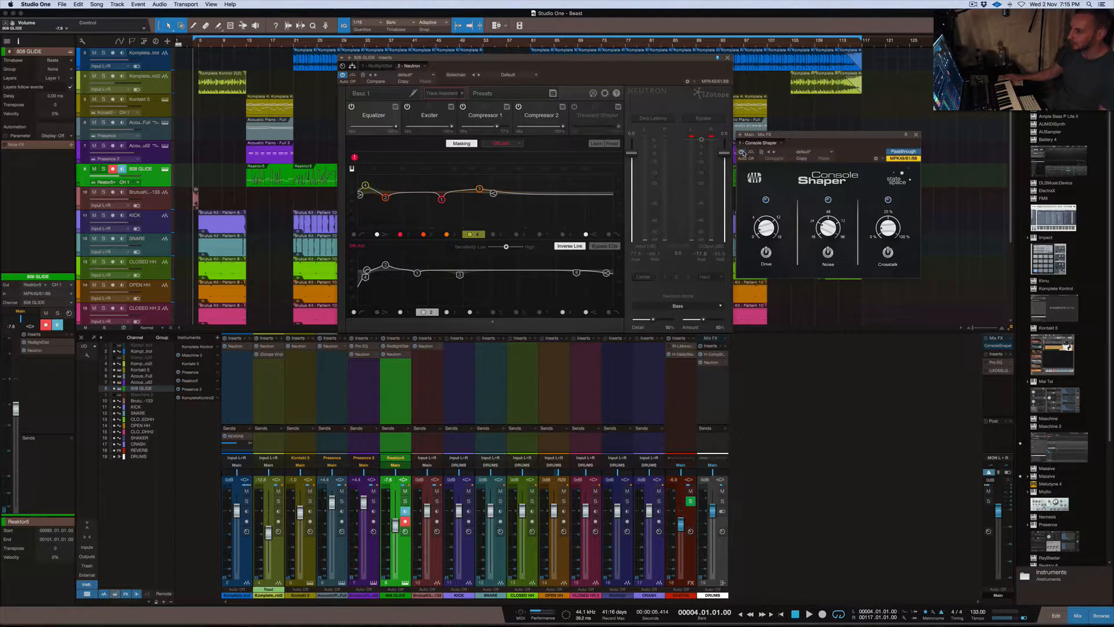
{"action": "left_click", "coordinate": [741, 152]}
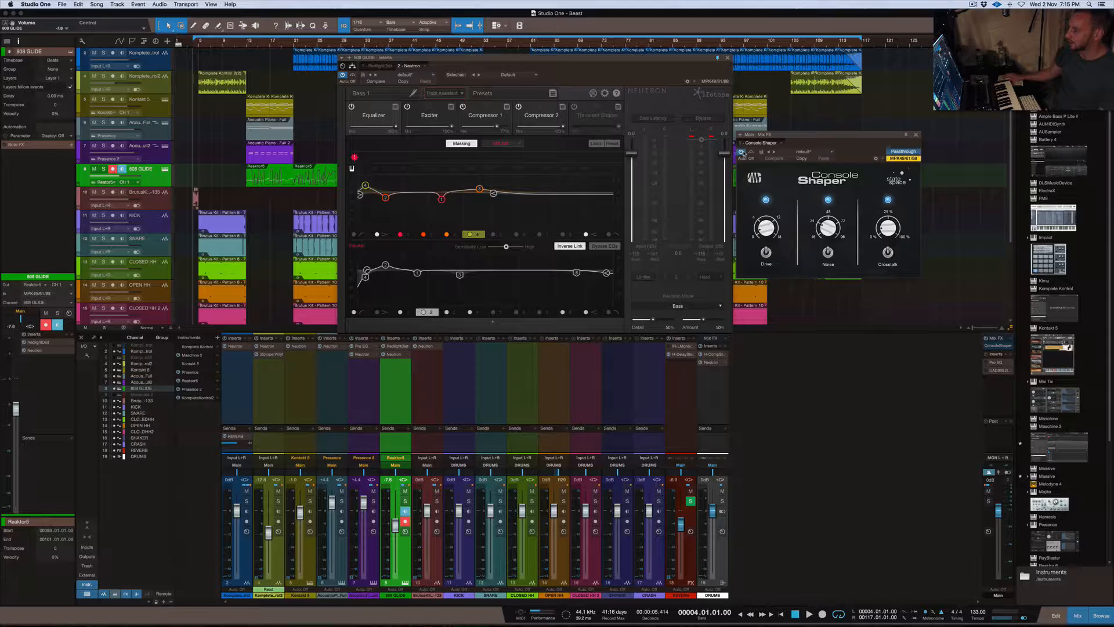
{"action": "left_click", "coordinate": [917, 136]}
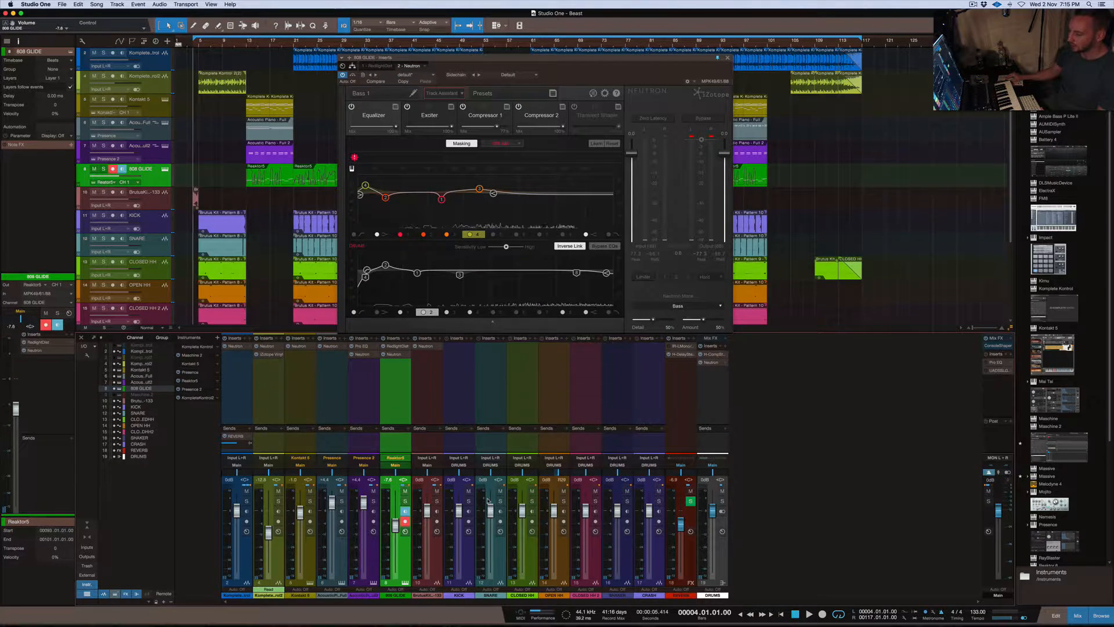
- Solo the 808 GLIDE and KICK channels and play them together from bar 21, with the Neutron window clear of their faders
{"action": "left_click", "coordinate": [405, 501]}
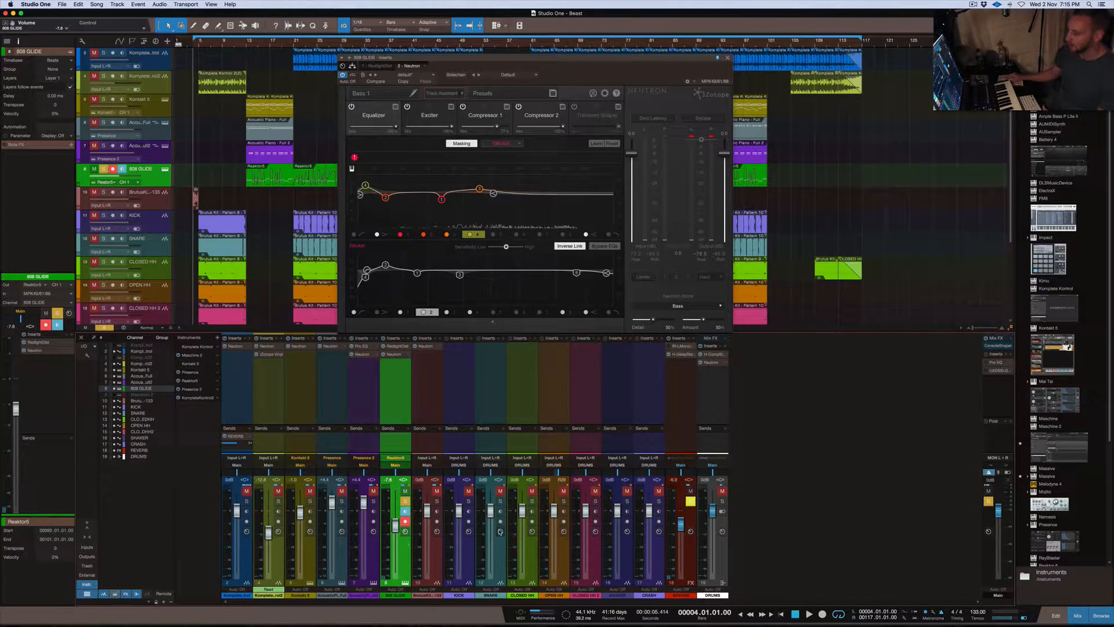
{"action": "left_click", "coordinate": [468, 501]}
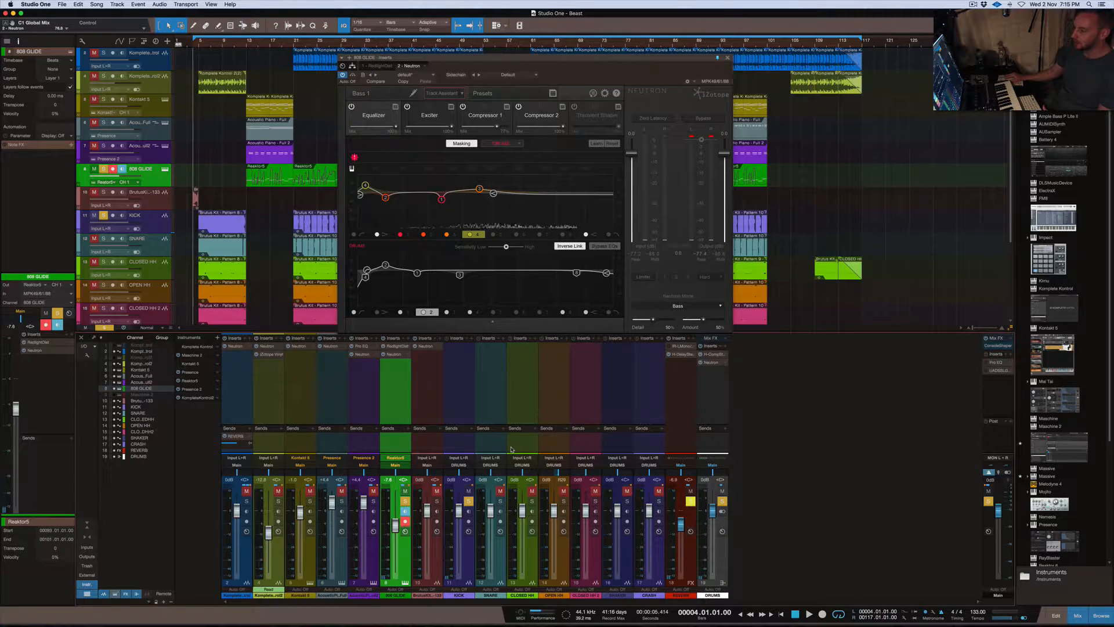
{"action": "left_click_drag", "start_coordinate": [535, 59], "coordinate": [818, 332]}
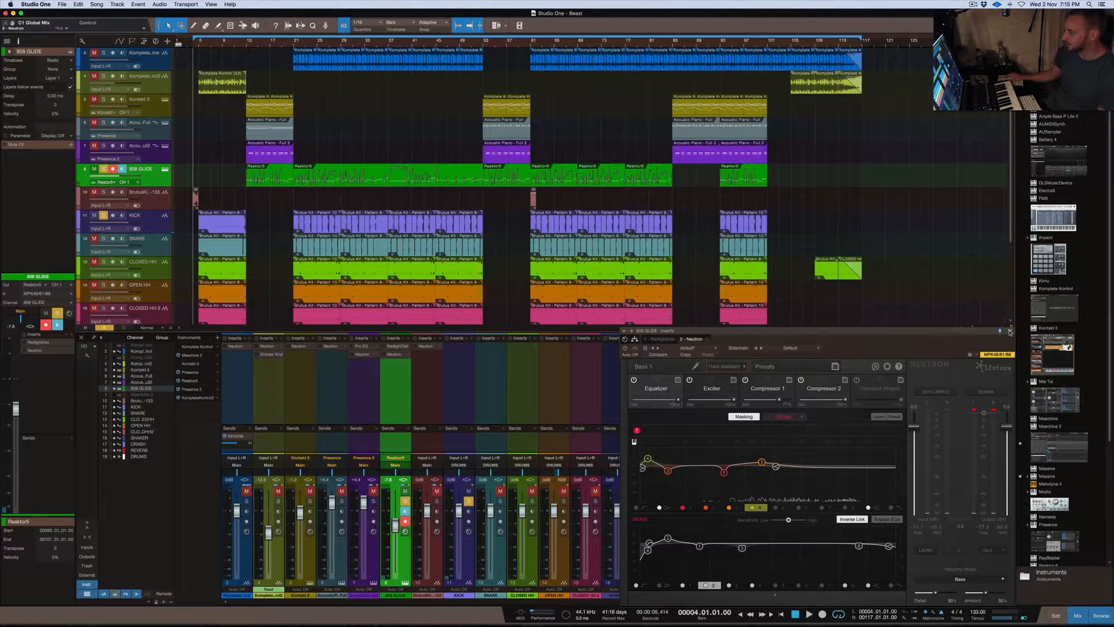
{"action": "left_click_drag", "start_coordinate": [974, 333], "coordinate": [952, 190]}
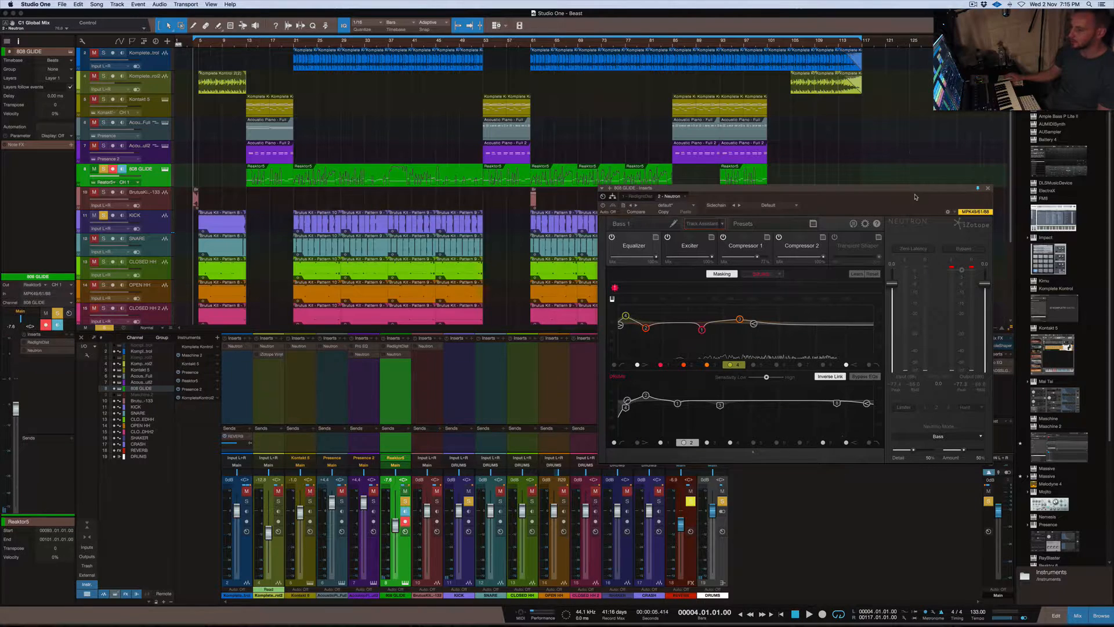
{"action": "left_click", "coordinate": [294, 42]}
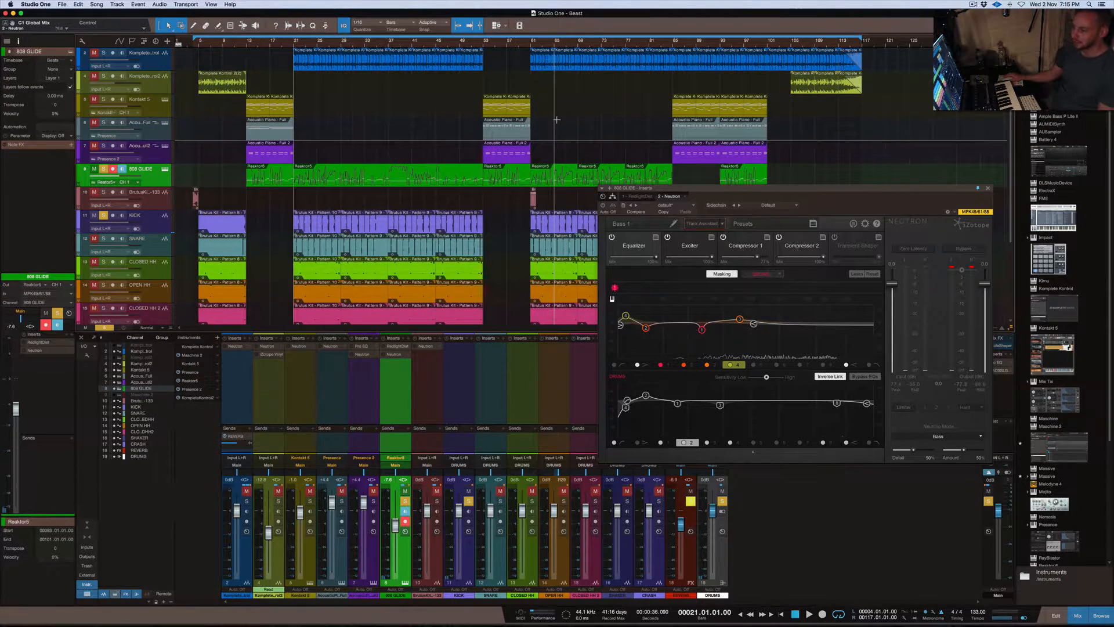
{"action": "key", "text": "space"}
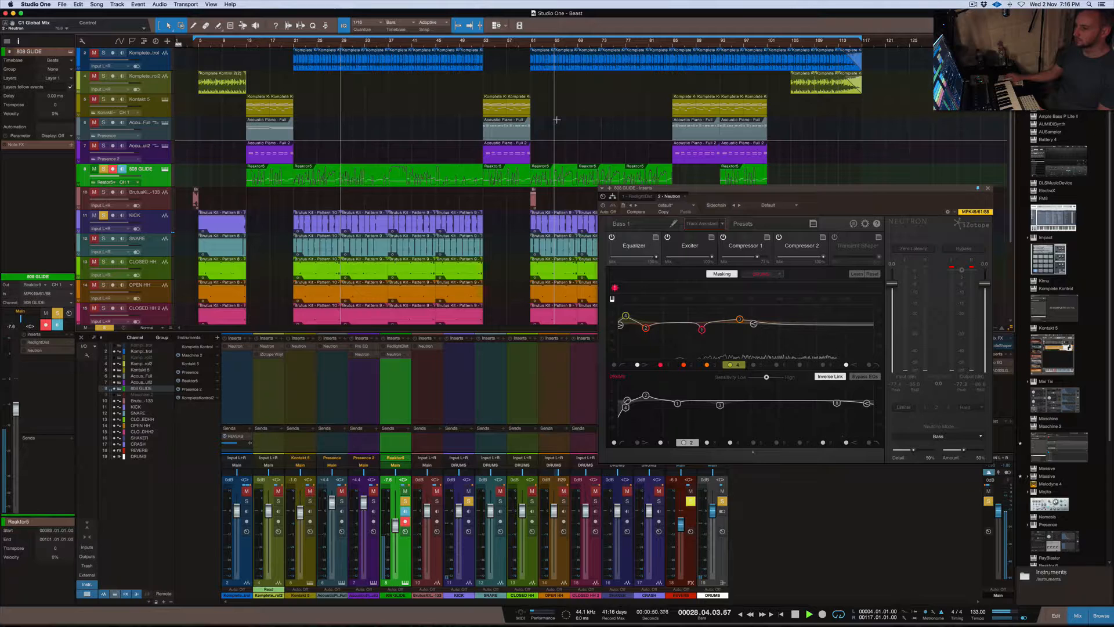
{"action": "key", "text": "space"}
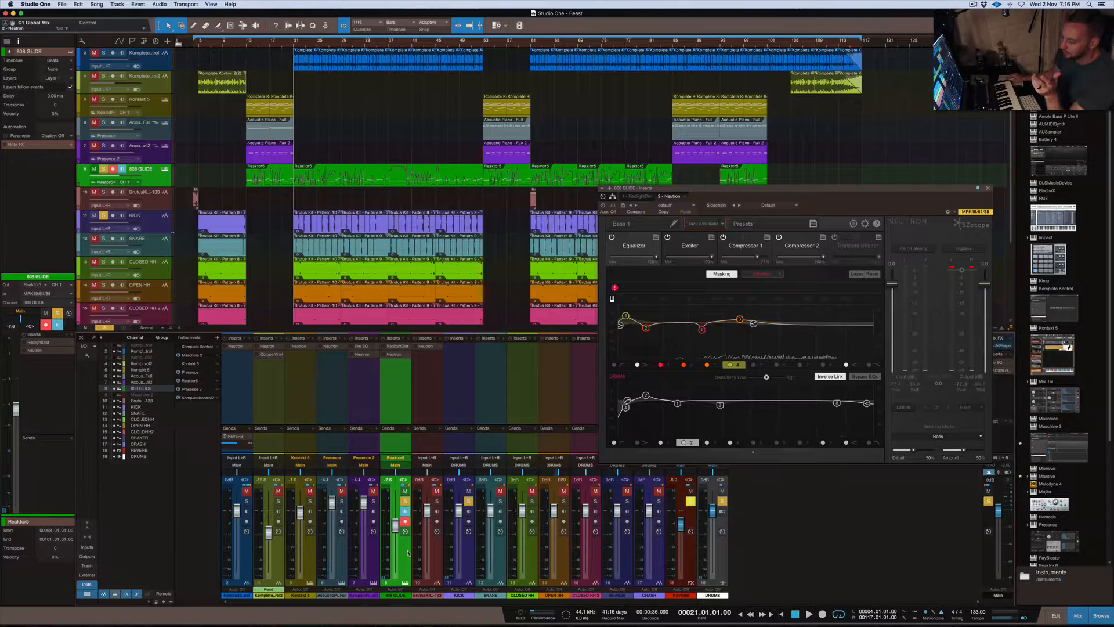
- Open the RedlightDist distortion on the 808 GLIDE channel and toggle the channel's inserts on and off
{"action": "left_click", "coordinate": [394, 346]}
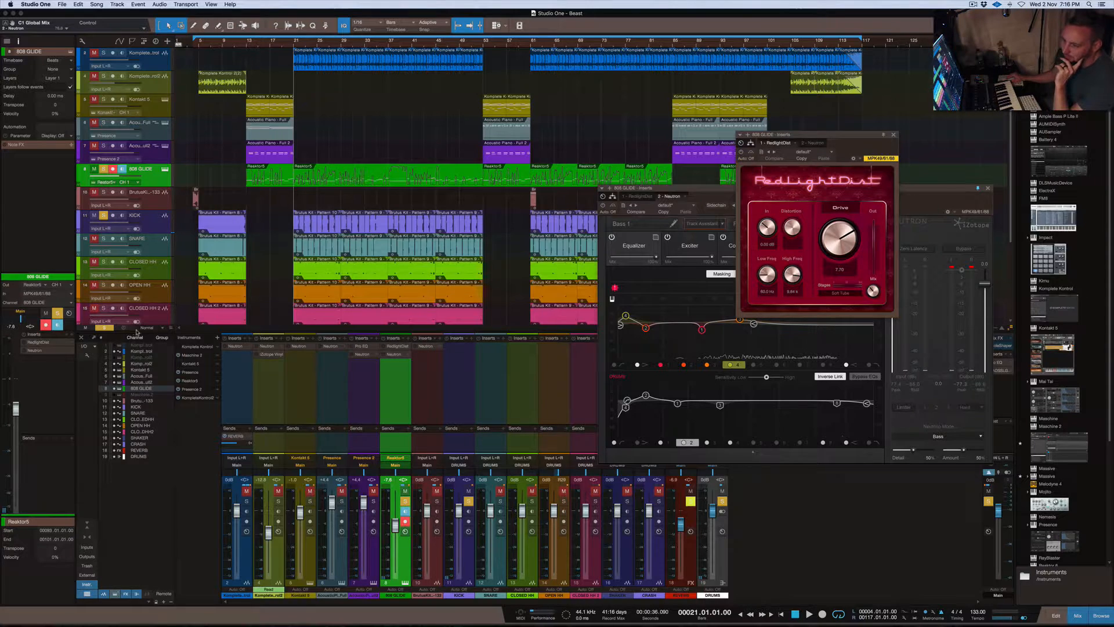
{"action": "left_click", "coordinate": [123, 328]}
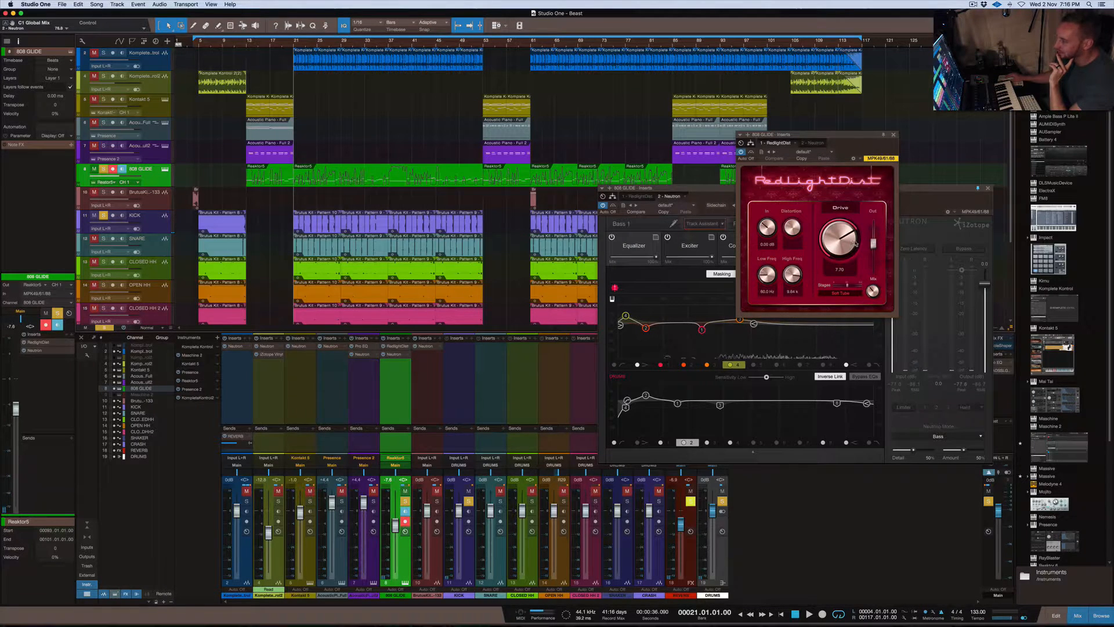
{"action": "left_click", "coordinate": [382, 347]}
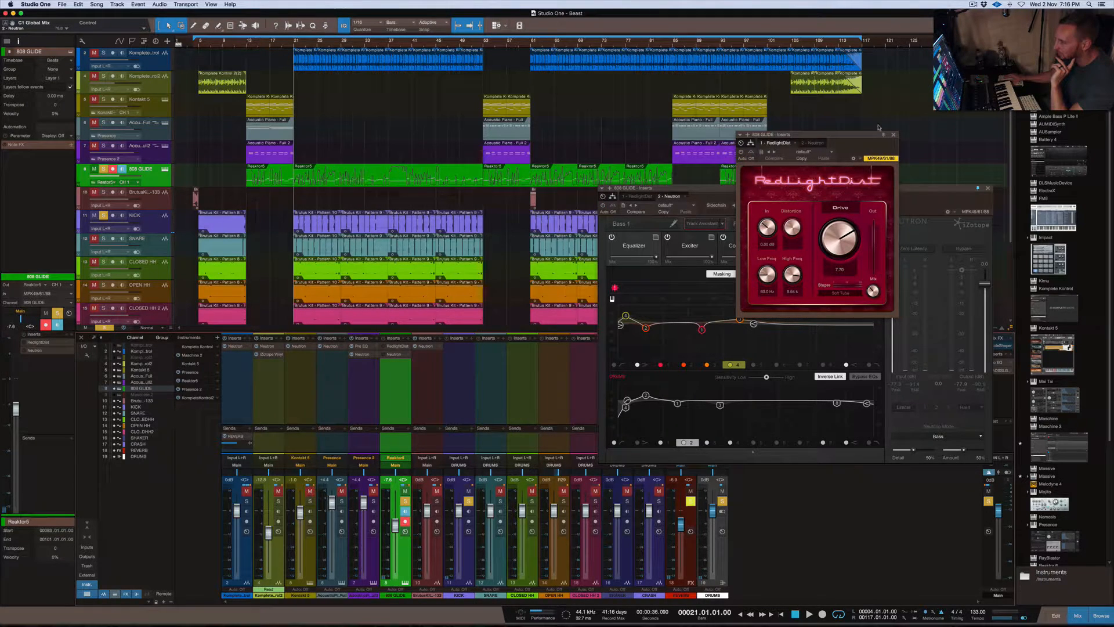
- Arrange the RedlightDist window over the empty part of the mixer and the Neutron window over the start of the arrangement
{"action": "left_click_drag", "start_coordinate": [885, 136], "coordinate": [913, 435]}
{"action": "left_click_drag", "start_coordinate": [890, 192], "coordinate": [391, 67]}
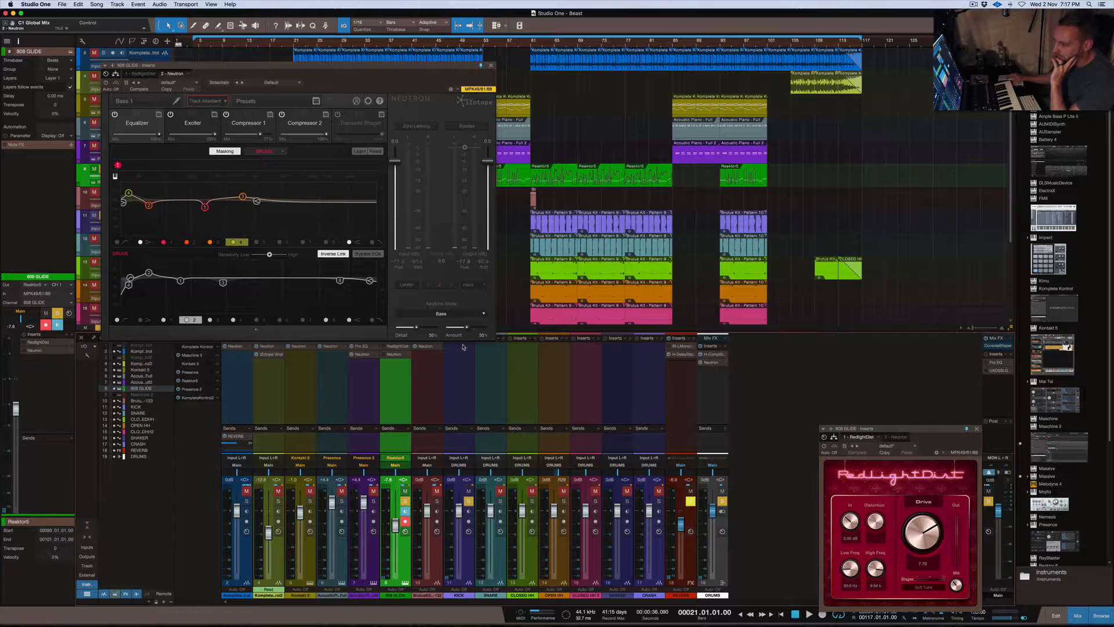
{"action": "left_click_drag", "start_coordinate": [387, 68], "coordinate": [376, 44]}
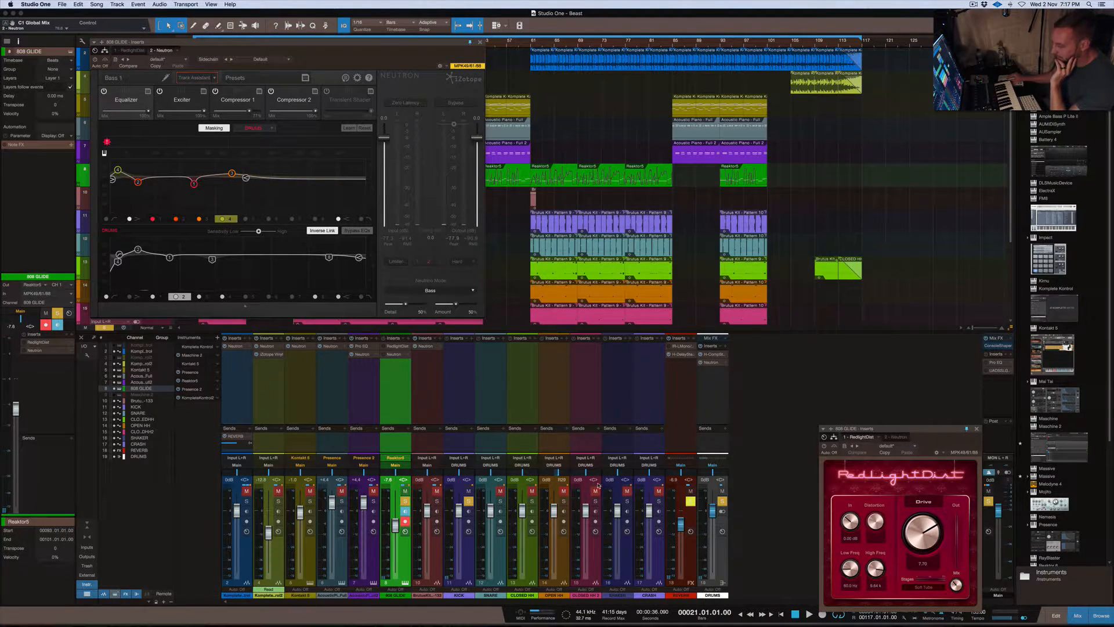
- Insert the PreSonus Pro EQ on the KICK channel
{"action": "left_click", "coordinate": [710, 363]}
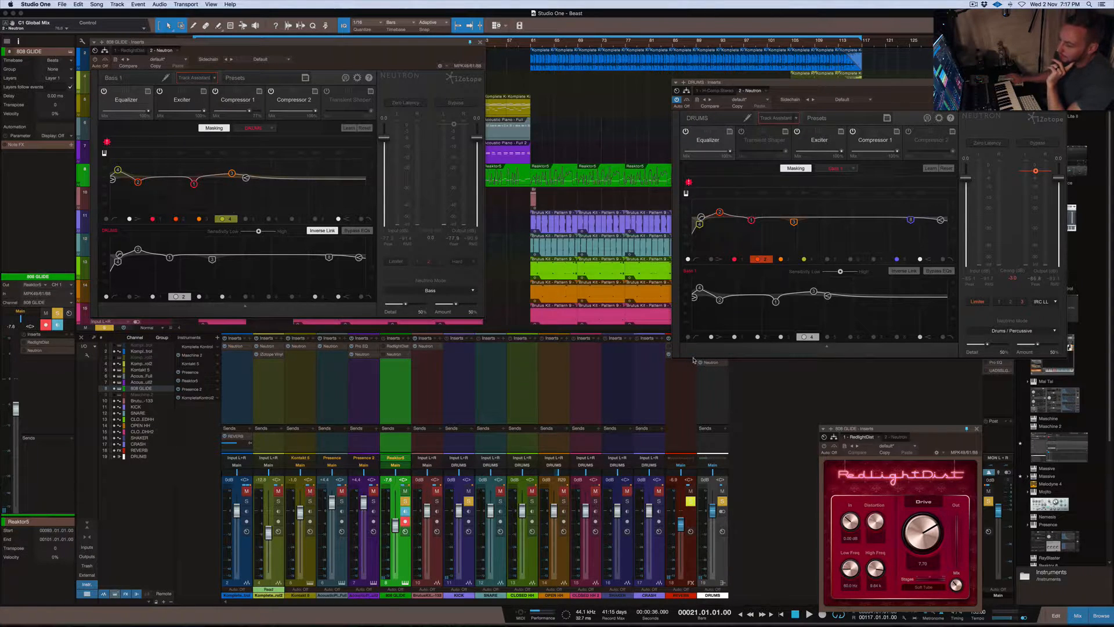
{"action": "left_click", "coordinate": [469, 558]}
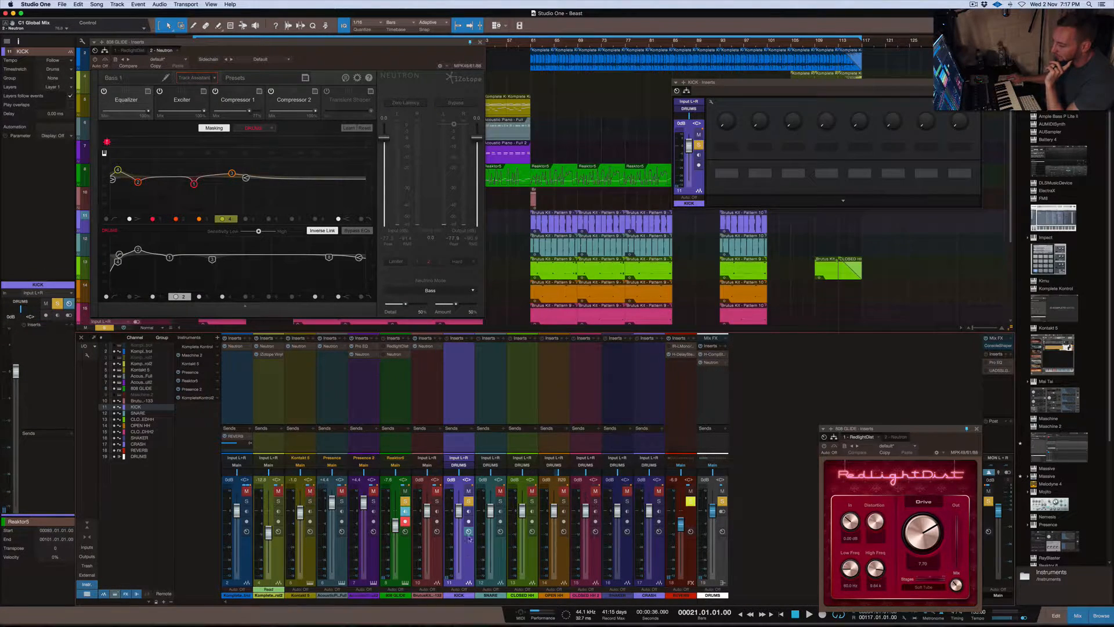
{"action": "left_click", "coordinate": [472, 340]}
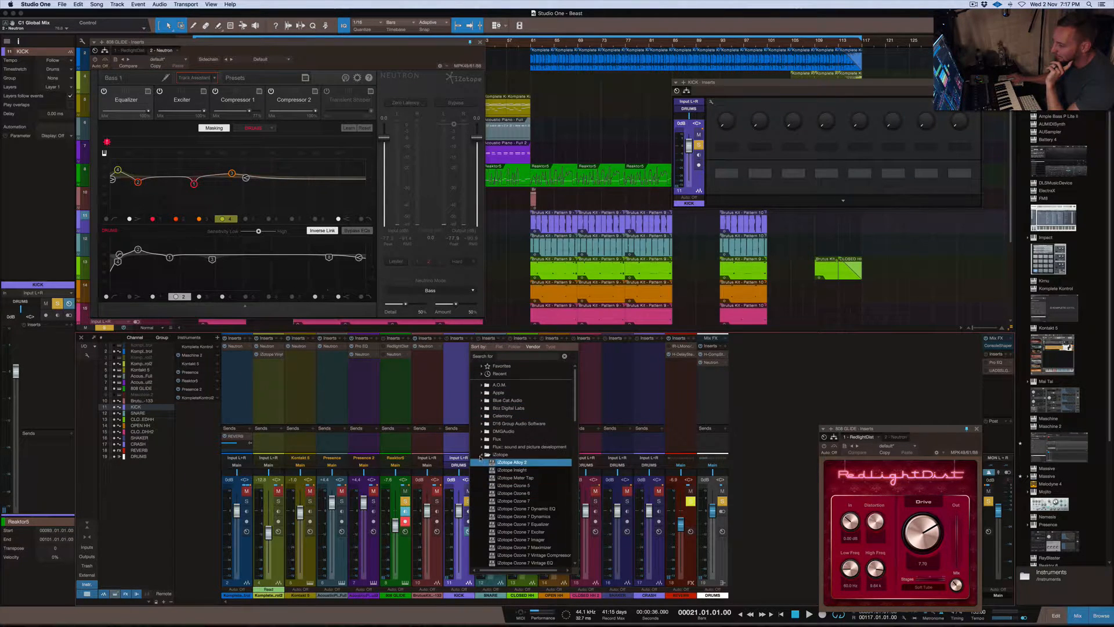
{"action": "scroll", "coordinate": [488, 456], "scroll_direction": "down", "scroll_amount": 3}
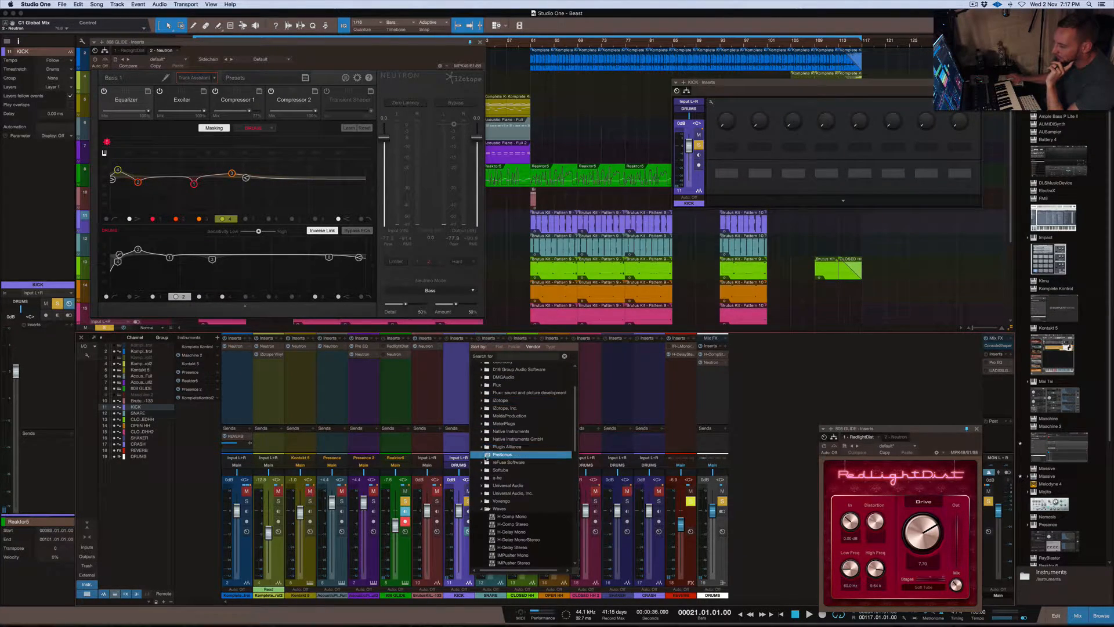
{"action": "left_click", "coordinate": [486, 457]}
{"action": "scroll", "coordinate": [502, 455], "scroll_direction": "down", "scroll_amount": 6}
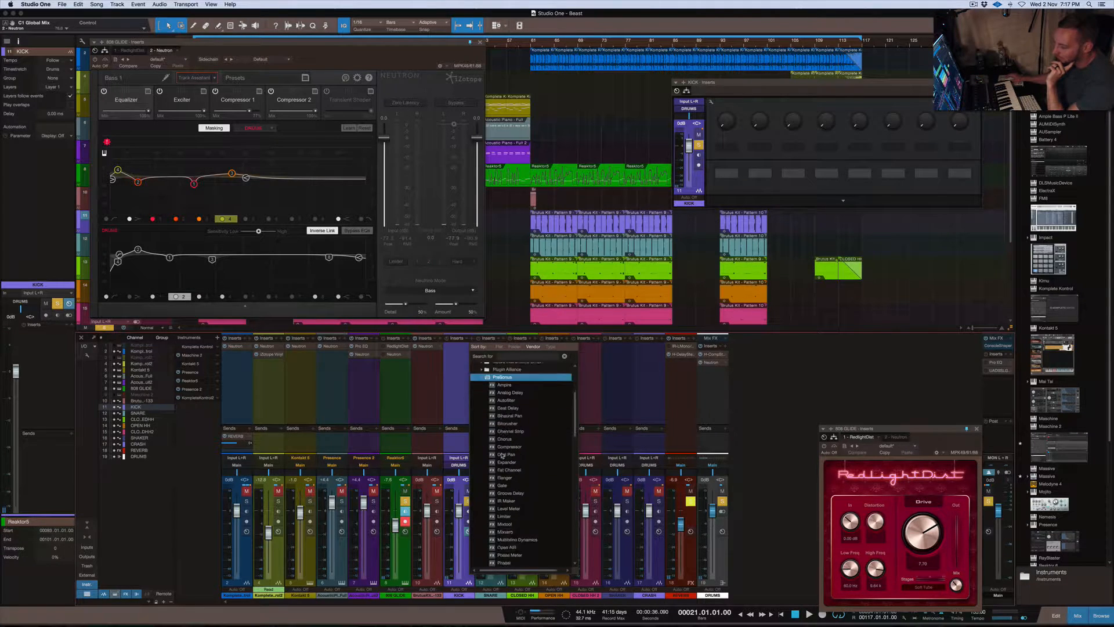
{"action": "left_click", "coordinate": [504, 524]}
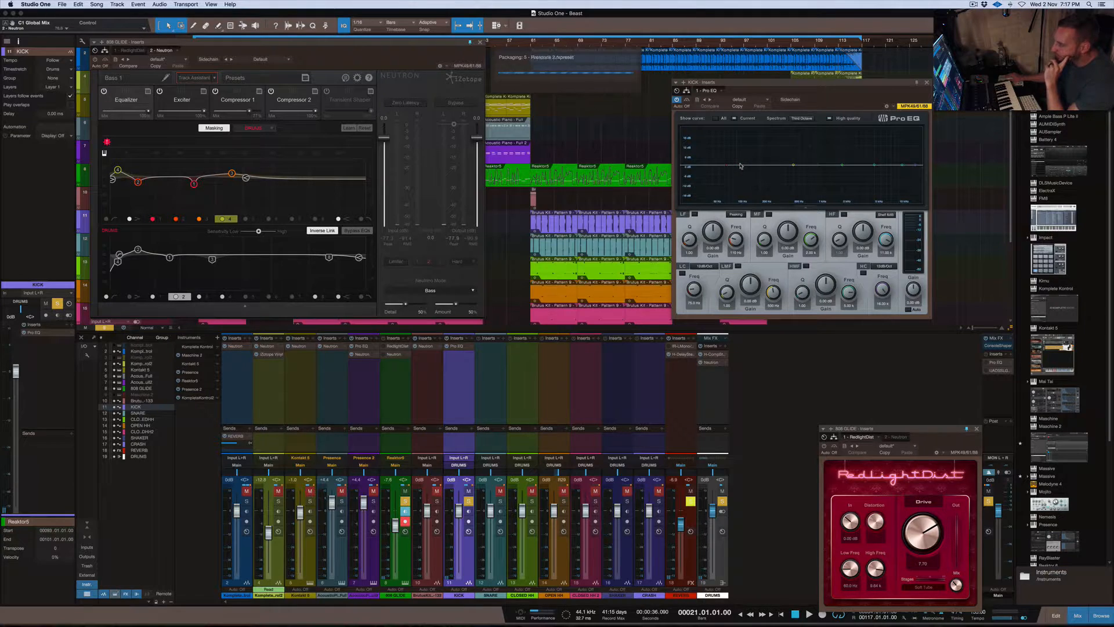
- Boost the LF band of the KICK channel's Pro EQ, and switch that band off and on again
{"action": "mouse_move", "coordinate": [745, 164]}
{"action": "left_mouse_down"}
{"action": "mouse_move", "coordinate": [697, 160]}
{"action": "mouse_move", "coordinate": [762, 166]}
{"action": "left_mouse_up"}
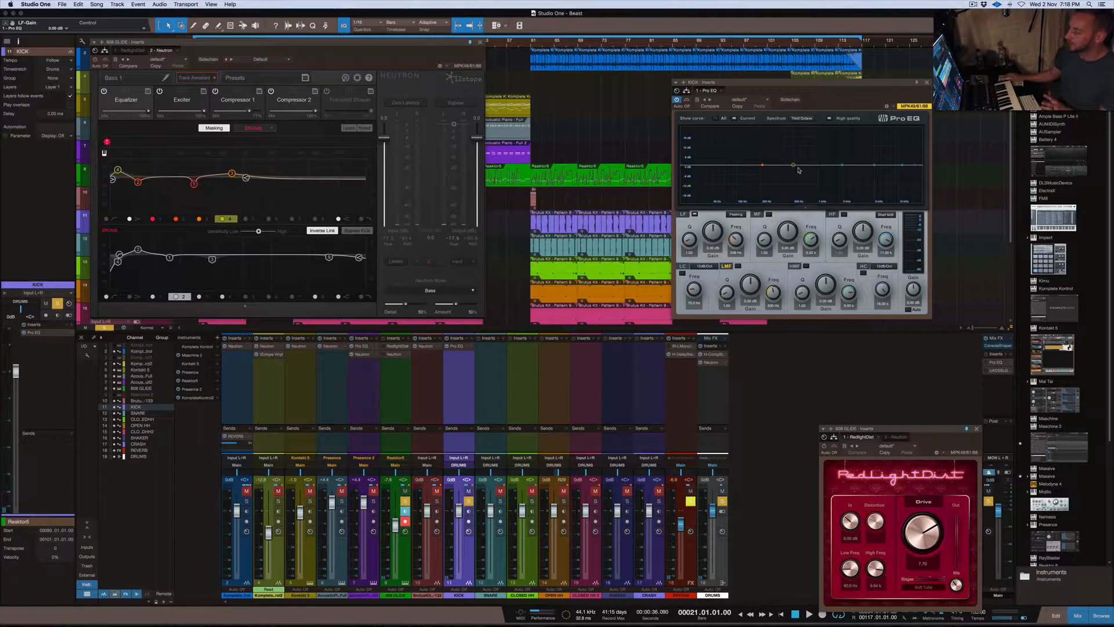
{"action": "left_click_drag", "start_coordinate": [763, 167], "coordinate": [759, 155]}
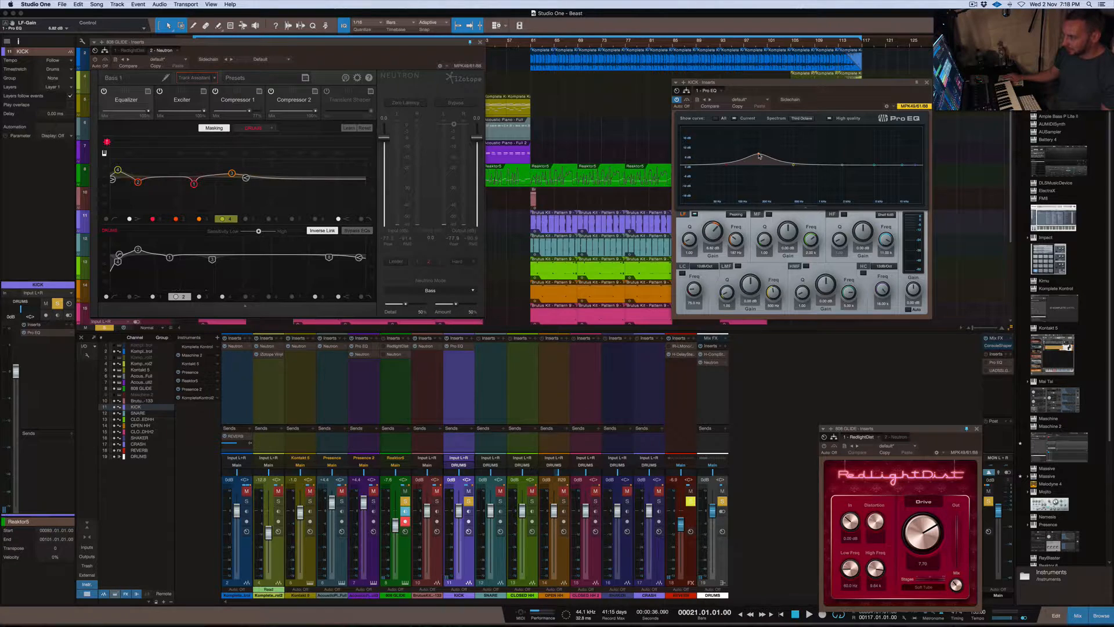
{"action": "double_click", "coordinate": [759, 155]}
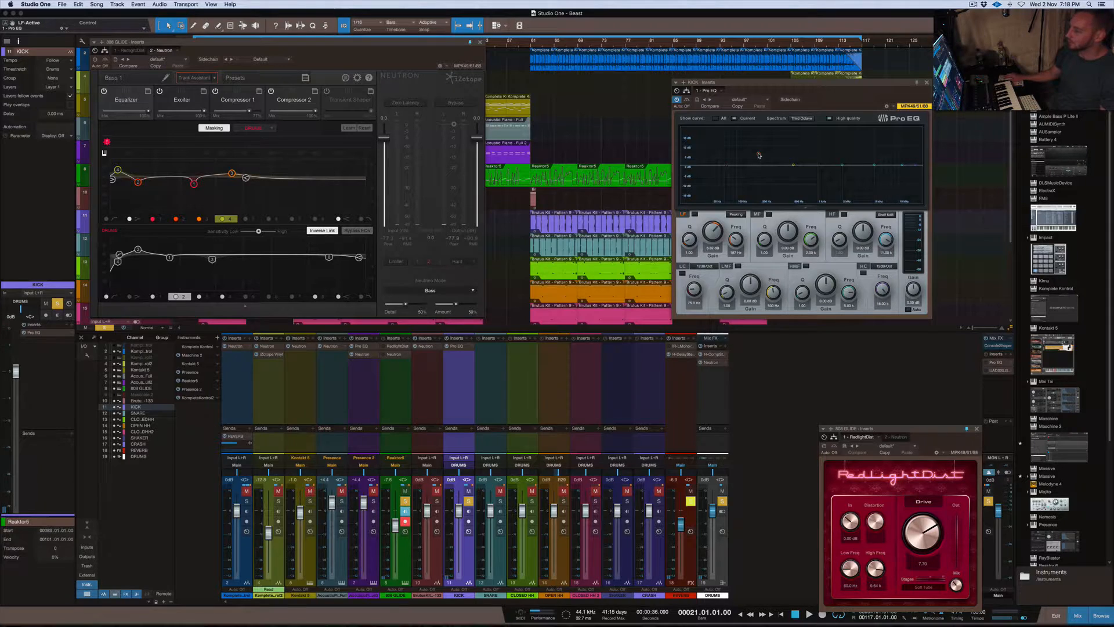
{"action": "left_click", "coordinate": [756, 154]}
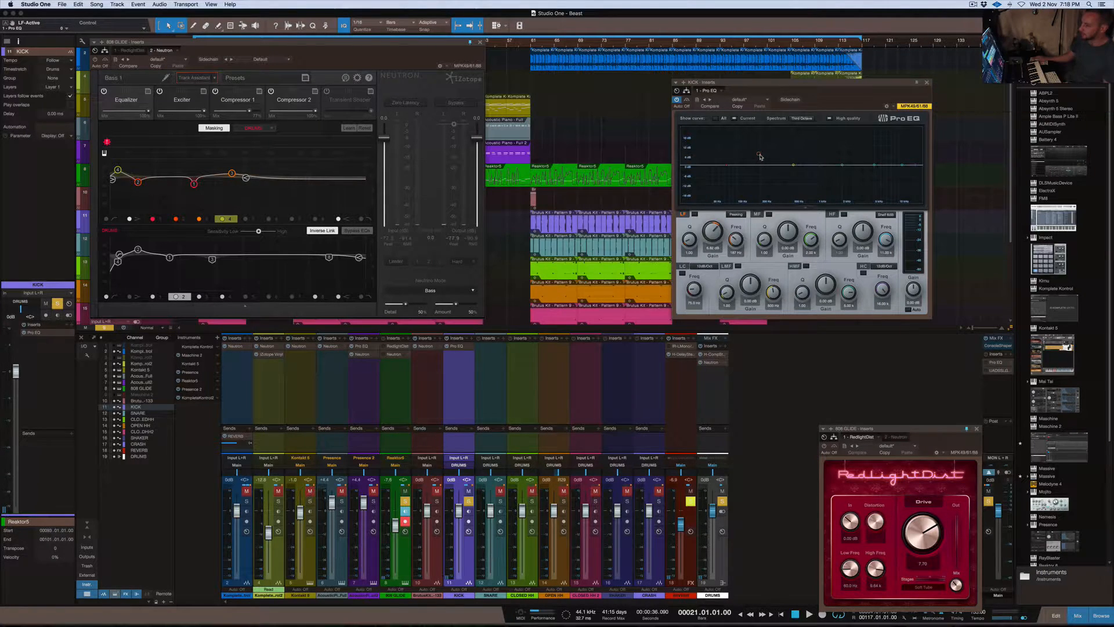
- Boost and shift the KICK Pro EQ's LF band between playbacks, and pull it down to a cut of about 2 dB
{"action": "key", "text": "space"}
{"action": "mouse_move", "coordinate": [758, 155]}
{"action": "left_mouse_down"}
{"action": "mouse_move", "coordinate": [805, 139]}
{"action": "mouse_move", "coordinate": [748, 137]}
{"action": "left_mouse_up"}
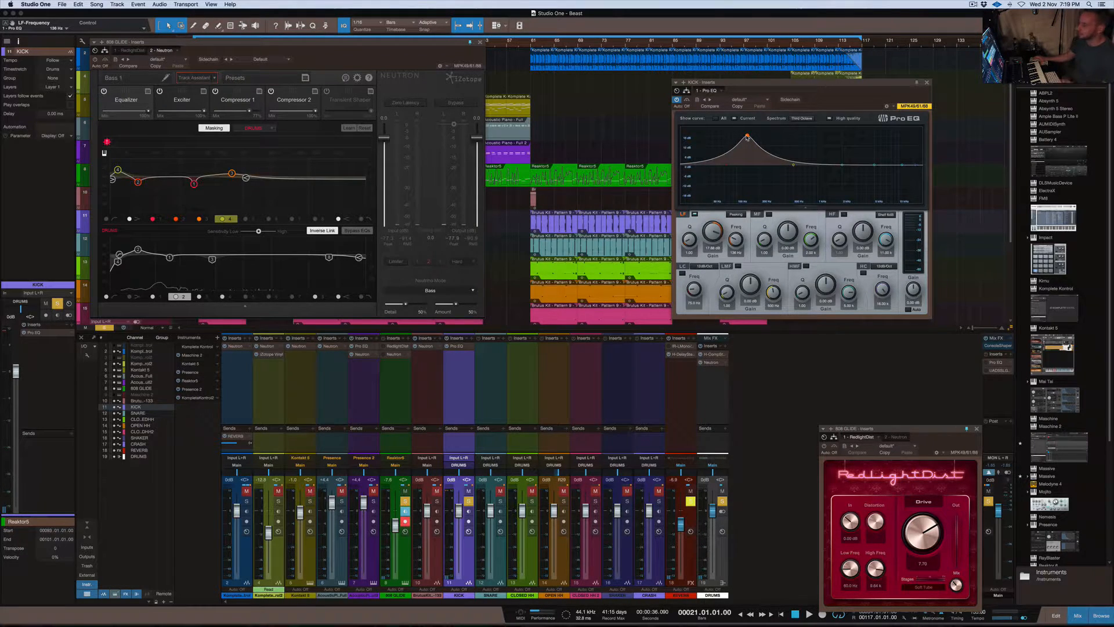
{"action": "key", "text": "space"}
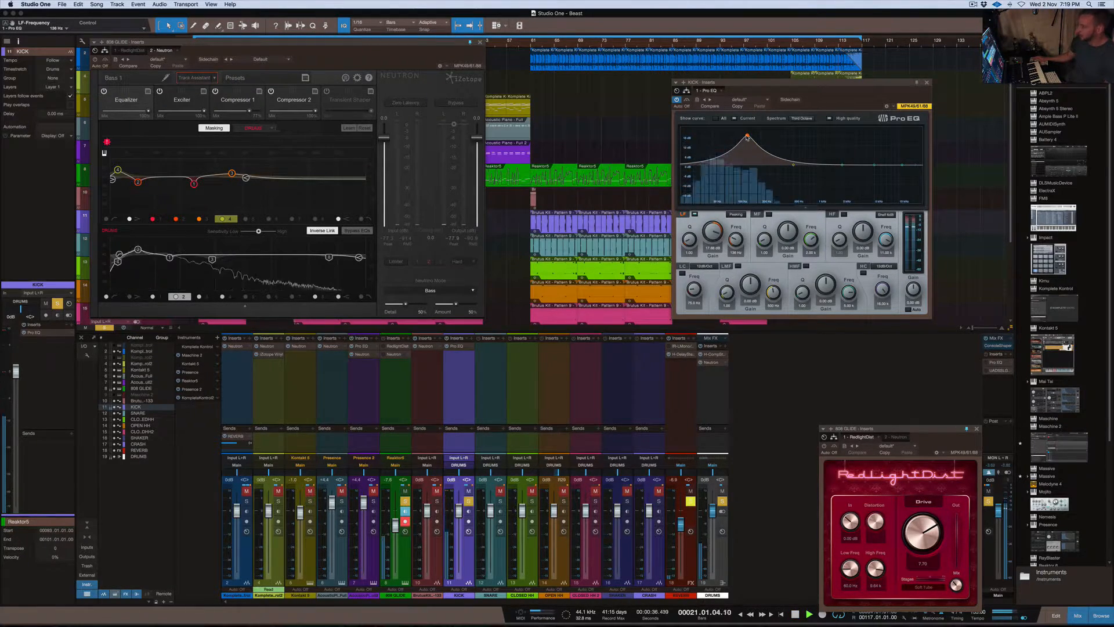
{"action": "left_click_drag", "start_coordinate": [748, 137], "coordinate": [748, 172]}
{"action": "key", "text": "space"}
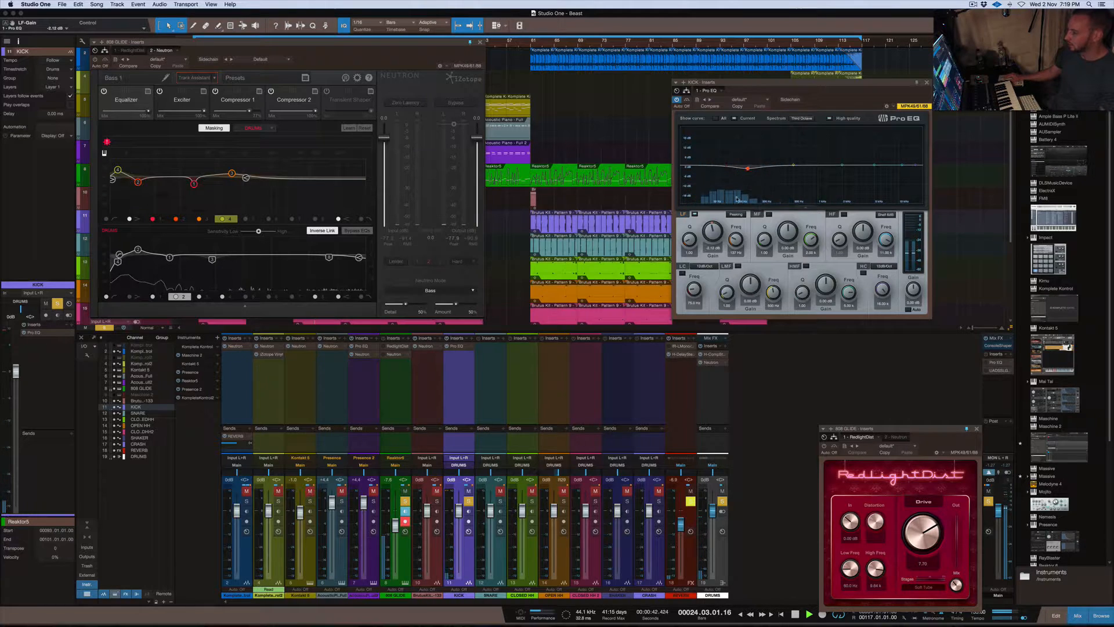
- Narrow the KICK LF band to a Q of about 6.6, sweep it at a 24 dB boost during playback, and turn it into a cut
{"action": "left_click_drag", "start_coordinate": [689, 239], "coordinate": [653, 244]}
{"action": "key", "text": "space"}
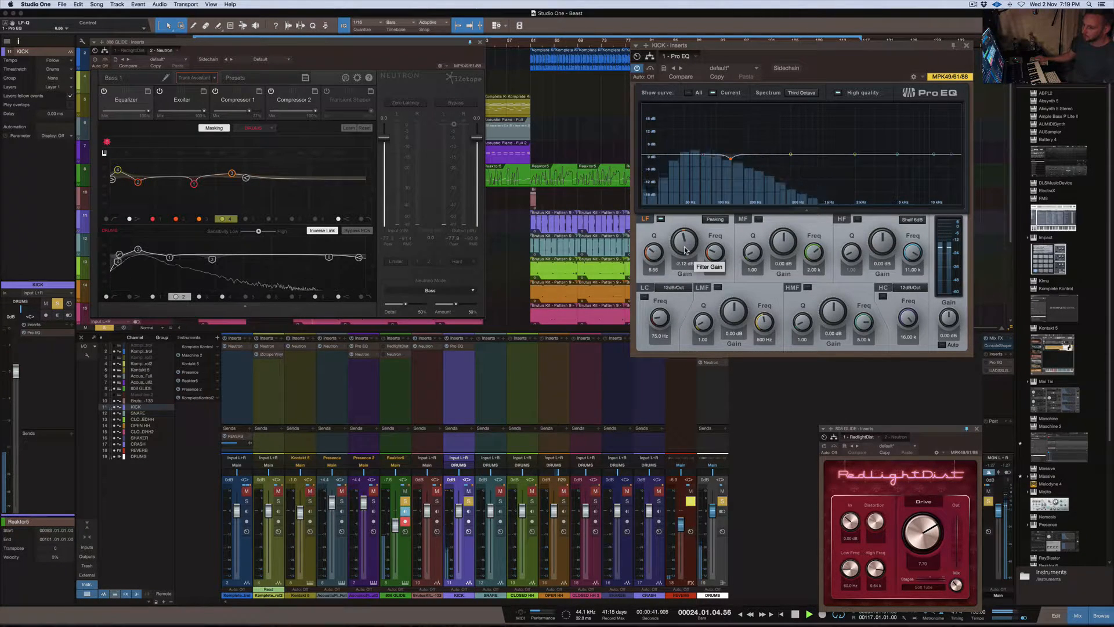
{"action": "left_click_drag", "start_coordinate": [653, 249], "coordinate": [682, 167]}
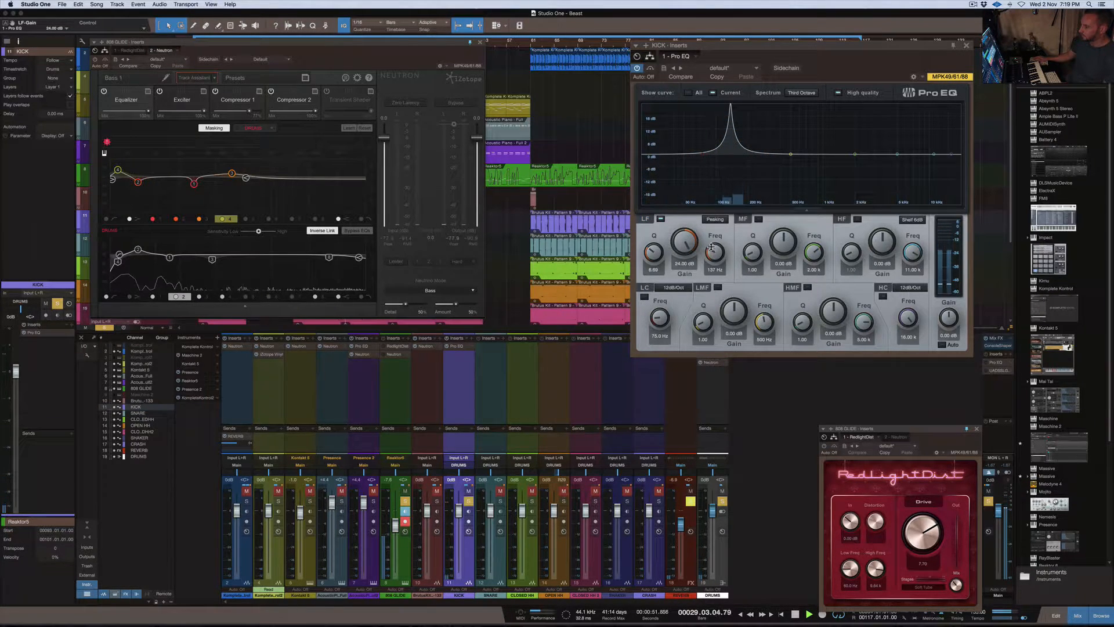
{"action": "left_click_drag", "start_coordinate": [711, 247], "coordinate": [711, 248]}
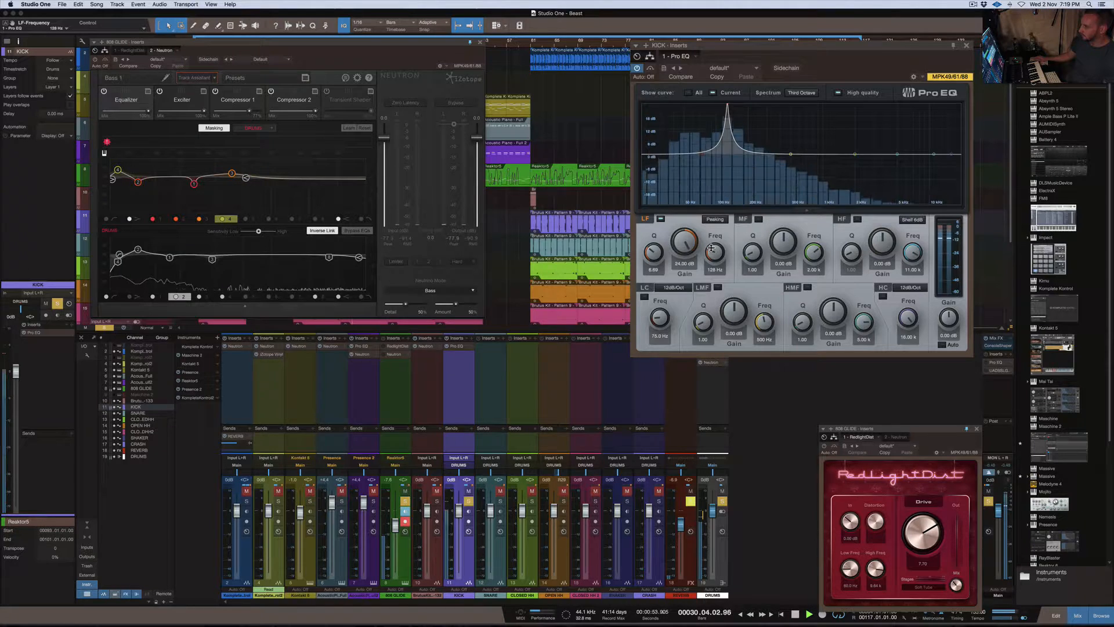
{"action": "left_click_drag", "start_coordinate": [711, 247], "coordinate": [685, 297]}
{"action": "key", "text": "space"}
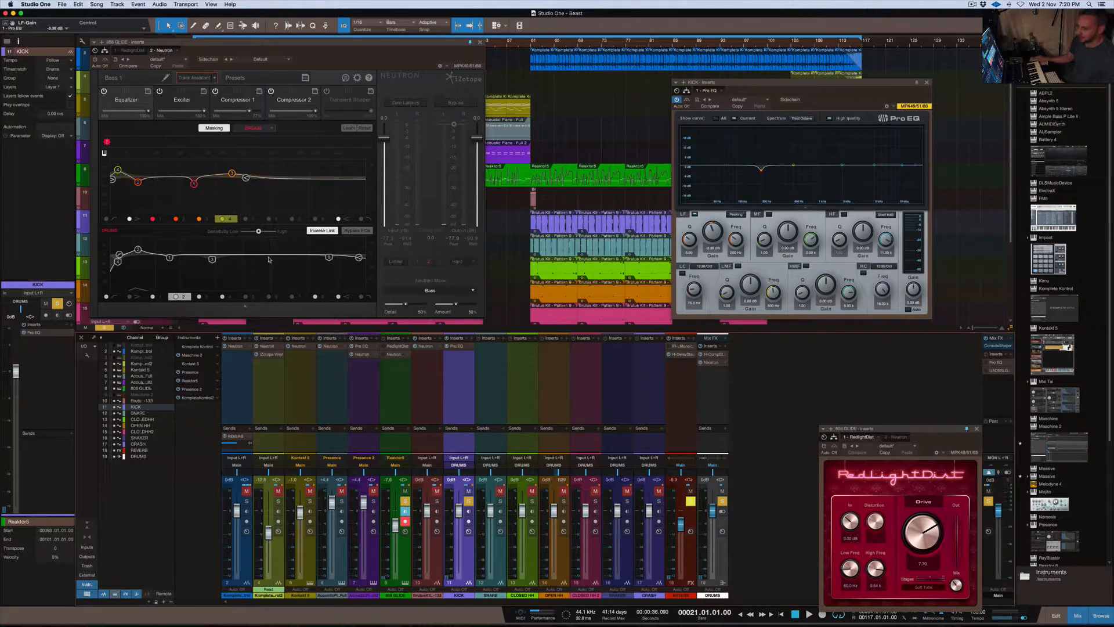
- Place the KICK Pro EQ beside the 808 GLIDE Neutron window and compare its LF band off and on
{"action": "left_click", "coordinate": [268, 45]}
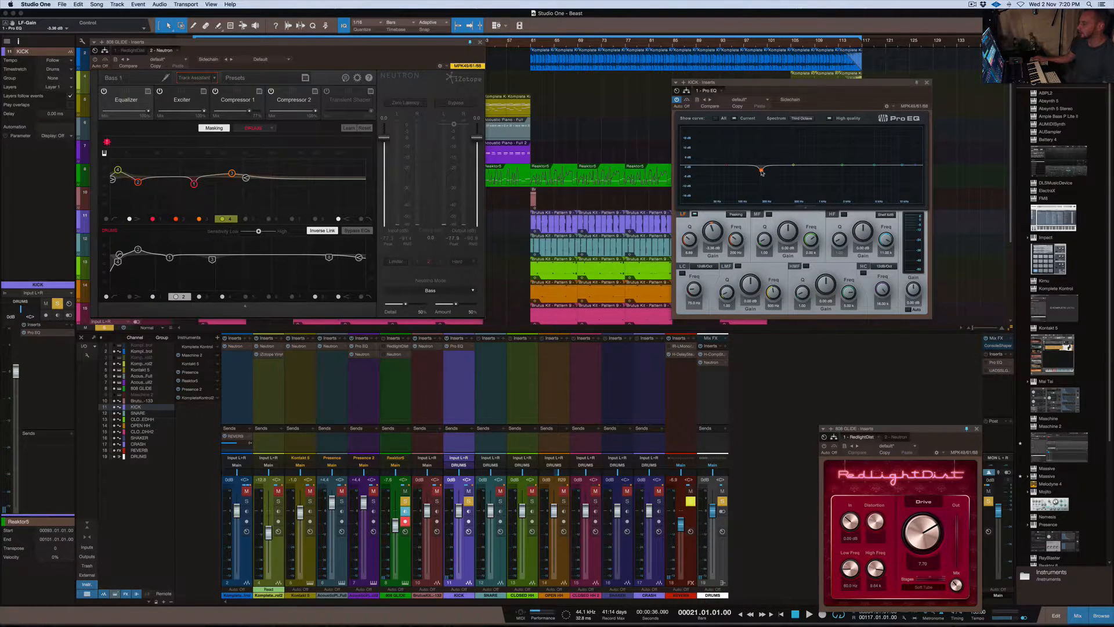
{"action": "left_click_drag", "start_coordinate": [785, 84], "coordinate": [600, 87]}
{"action": "double_click", "coordinate": [577, 174]}
{"action": "left_click", "coordinate": [170, 258]}
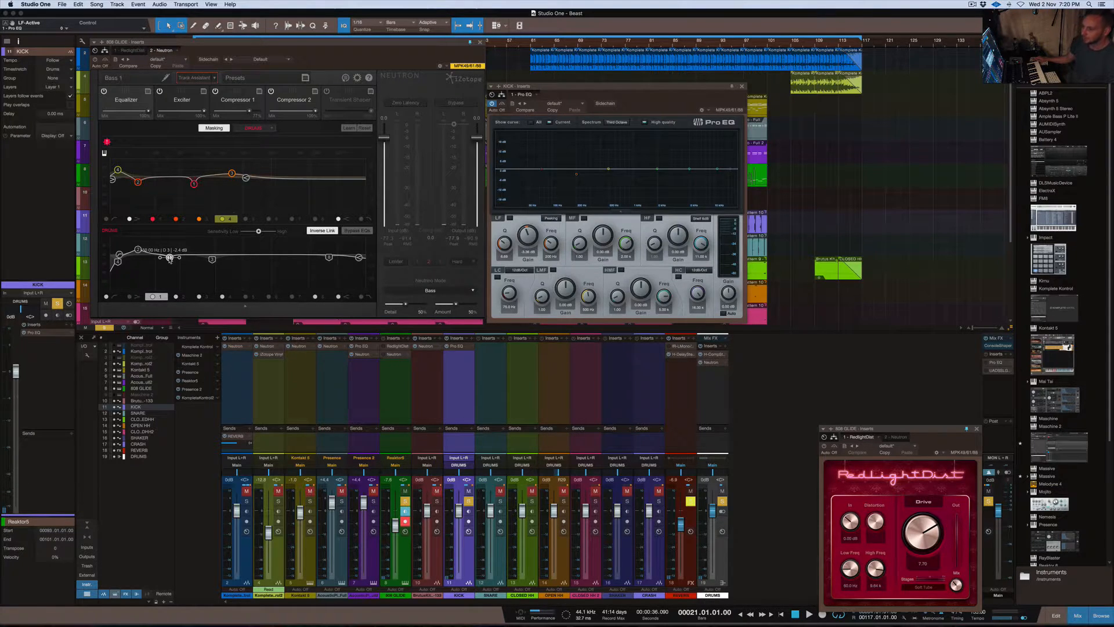
{"action": "left_click", "coordinate": [577, 175]}
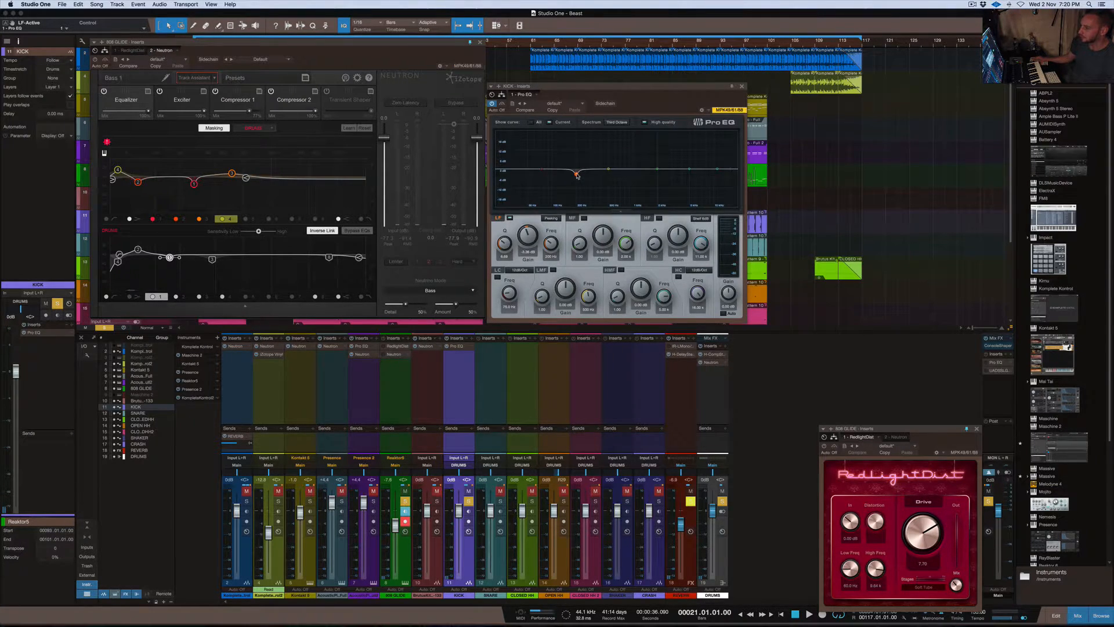
- Boost the KICK LF band at a lower frequency during playback, and turn the boost into a narrow cut
{"action": "left_click_drag", "start_coordinate": [578, 175], "coordinate": [567, 142]}
{"action": "key", "text": "space"}
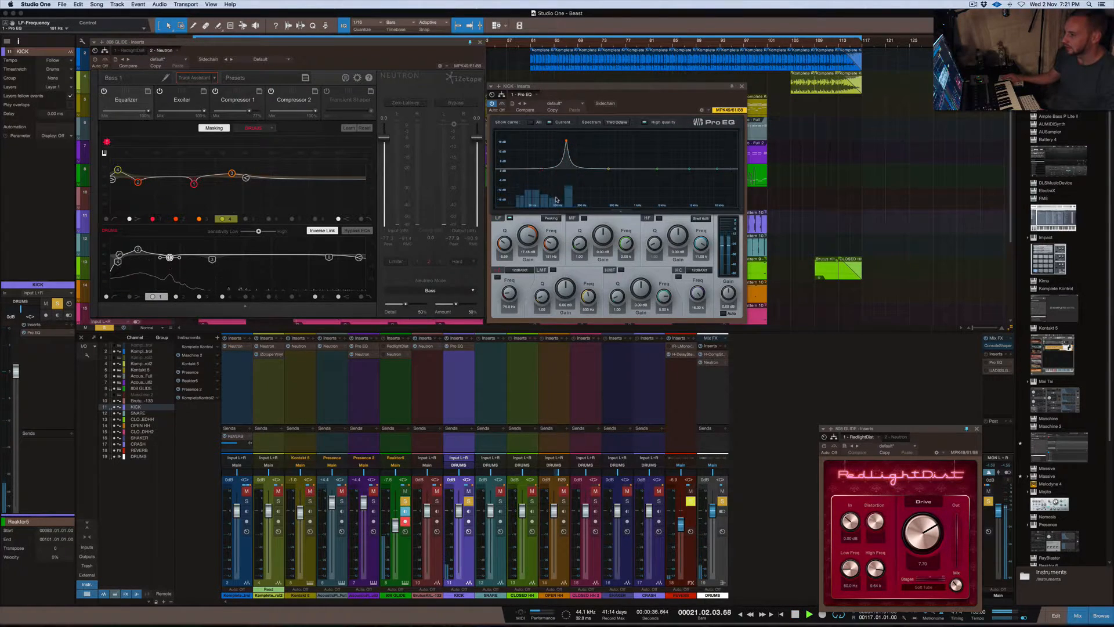
{"action": "left_click_drag", "start_coordinate": [528, 236], "coordinate": [524, 202]}
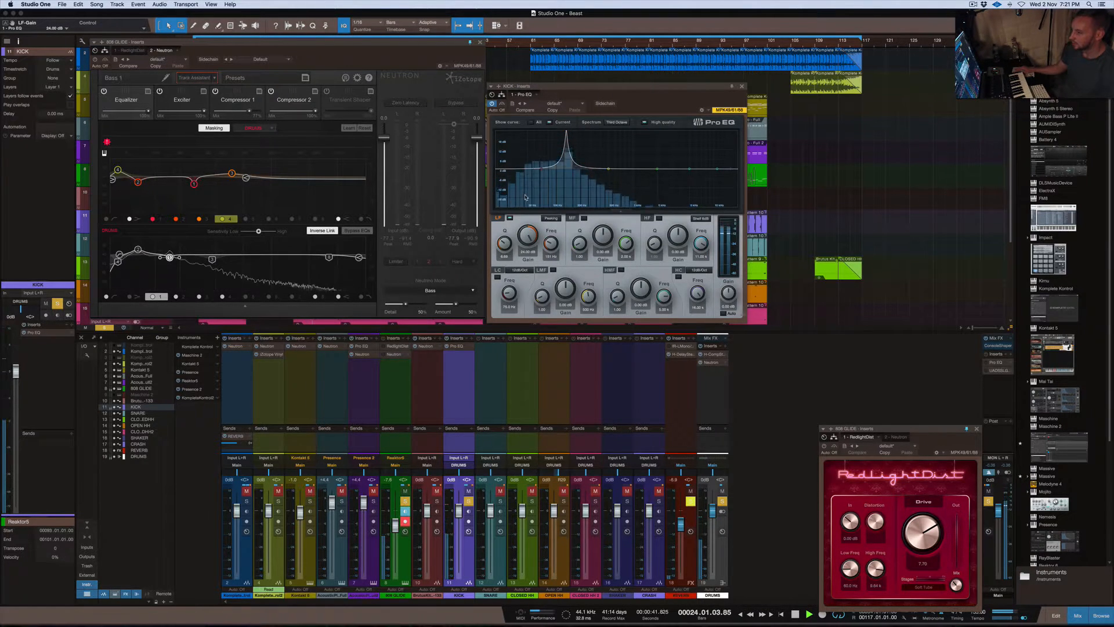
{"action": "key", "text": "space"}
{"action": "key", "text": "ctrl+Up"}
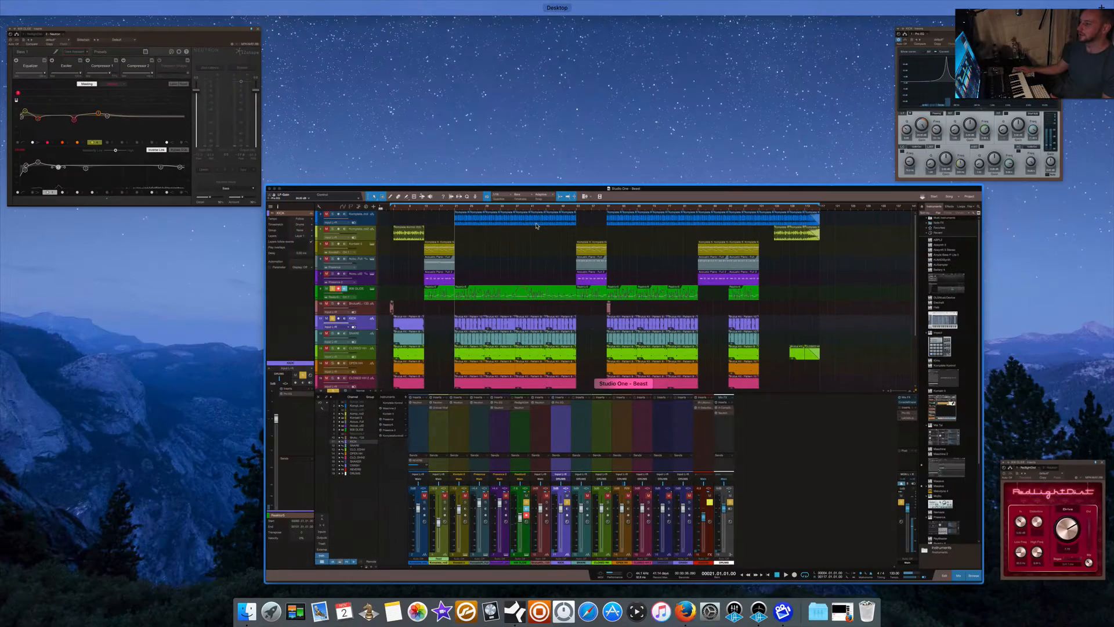
{"action": "left_click", "coordinate": [536, 228]}
{"action": "left_click_drag", "start_coordinate": [529, 248], "coordinate": [530, 279]}
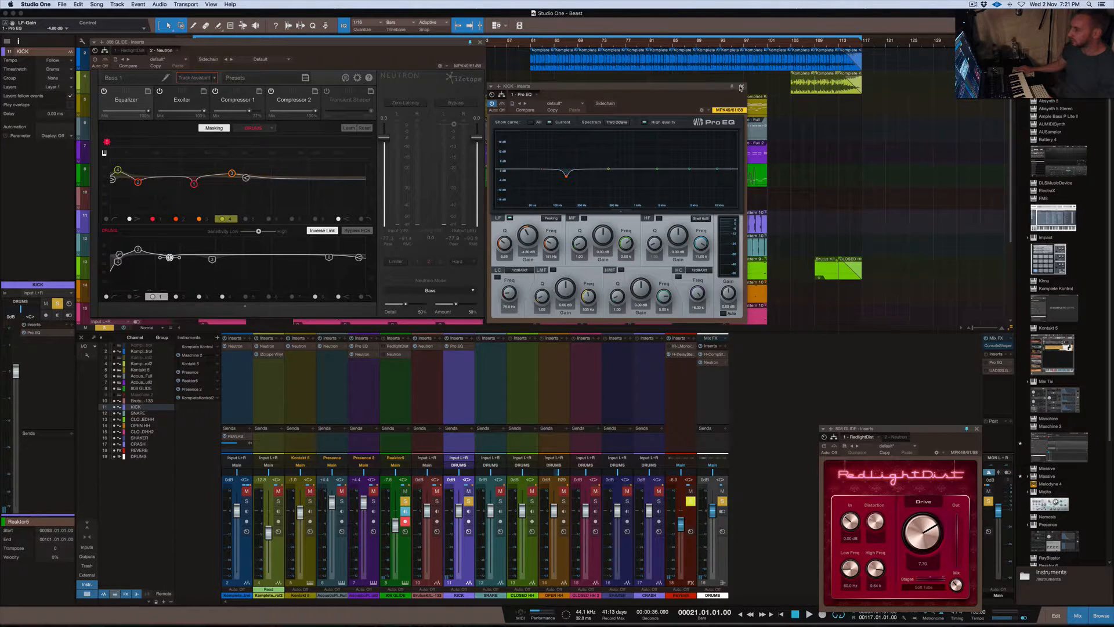
- Bypass the KICK channel's Pro EQ and move its window away from the Neutron window
{"action": "left_click", "coordinate": [492, 104]}
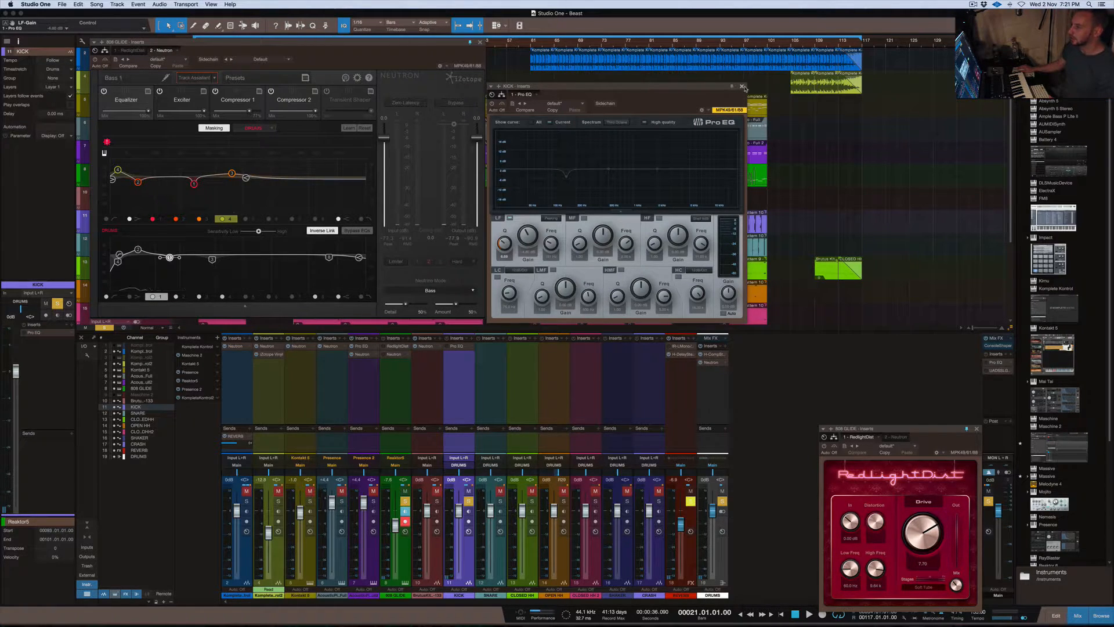
{"action": "left_click", "coordinate": [492, 103]}
{"action": "left_click_drag", "start_coordinate": [534, 86], "coordinate": [811, 80]}
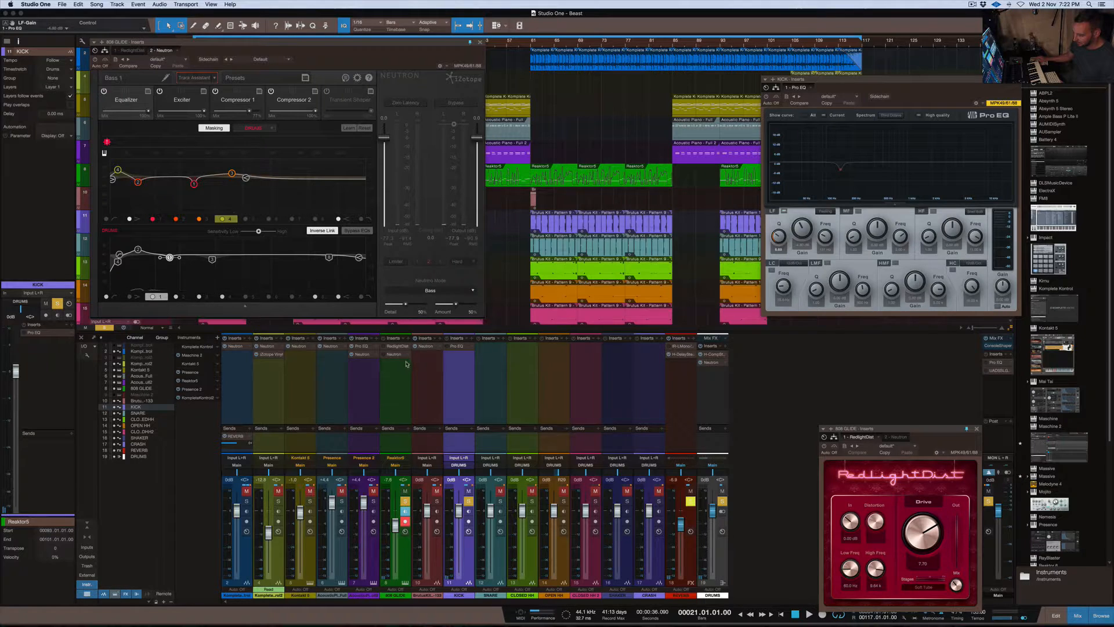
- Insert a Pro EQ after Neutron on the 808 GLIDE channel, move its window higher, and bypass it
{"action": "left_click", "coordinate": [407, 351]}
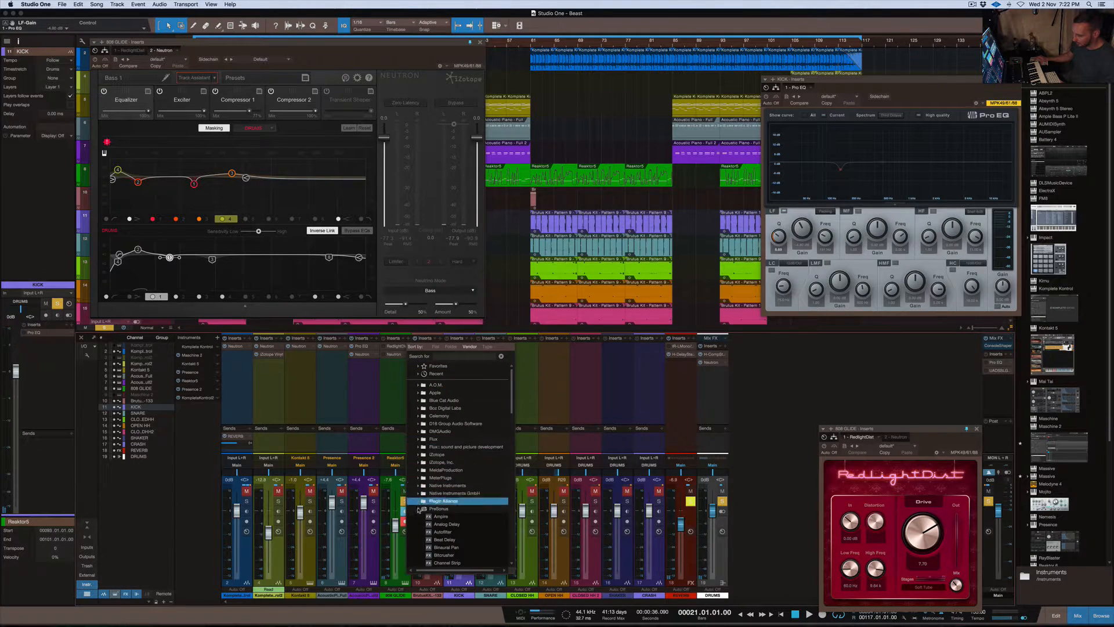
{"action": "scroll", "coordinate": [432, 501], "scroll_direction": "down", "scroll_amount": 10}
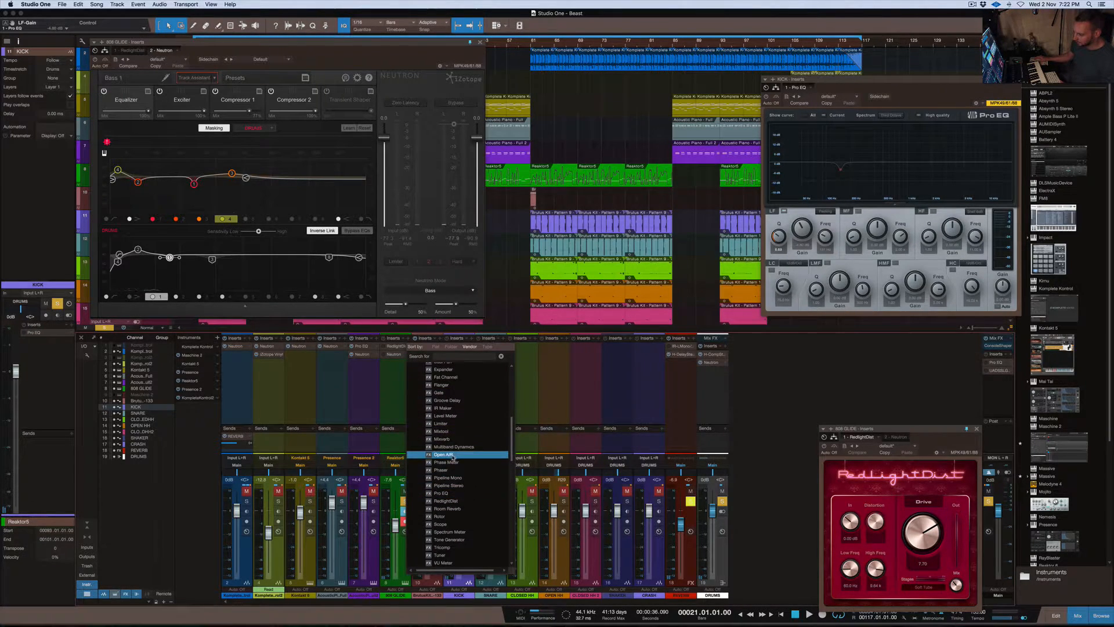
{"action": "left_click", "coordinate": [448, 493]}
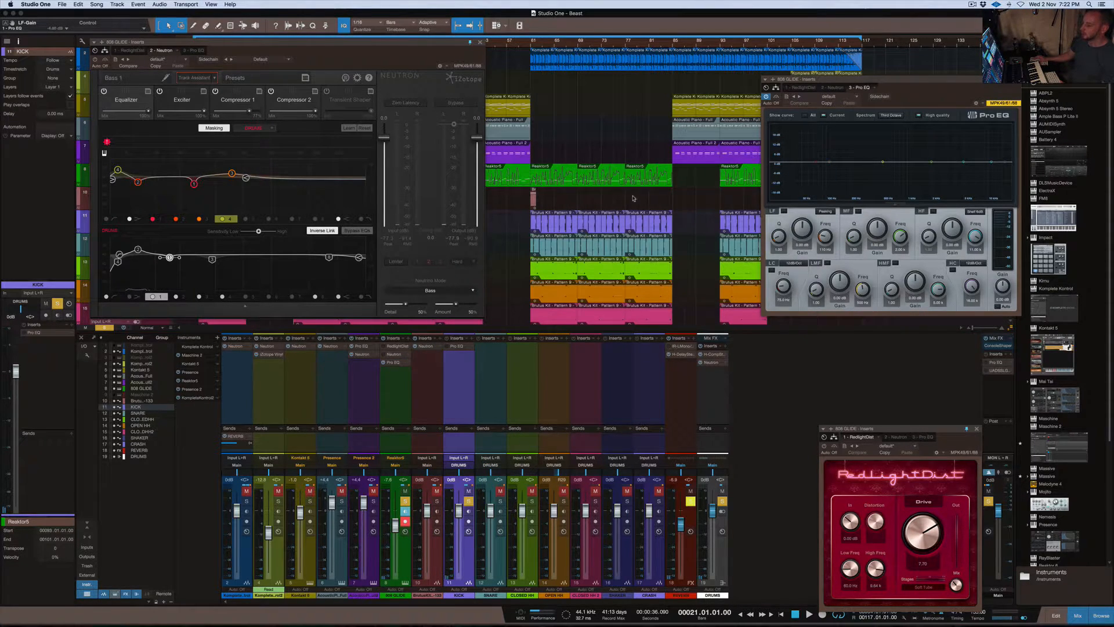
{"action": "left_click", "coordinate": [395, 362]}
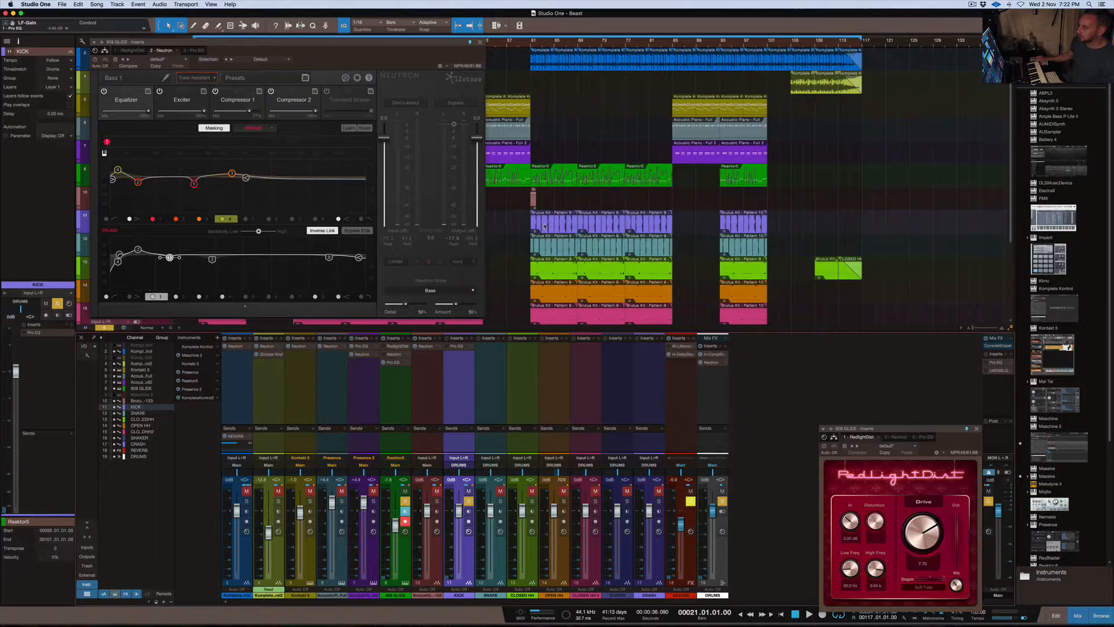
{"action": "left_click", "coordinate": [392, 364]}
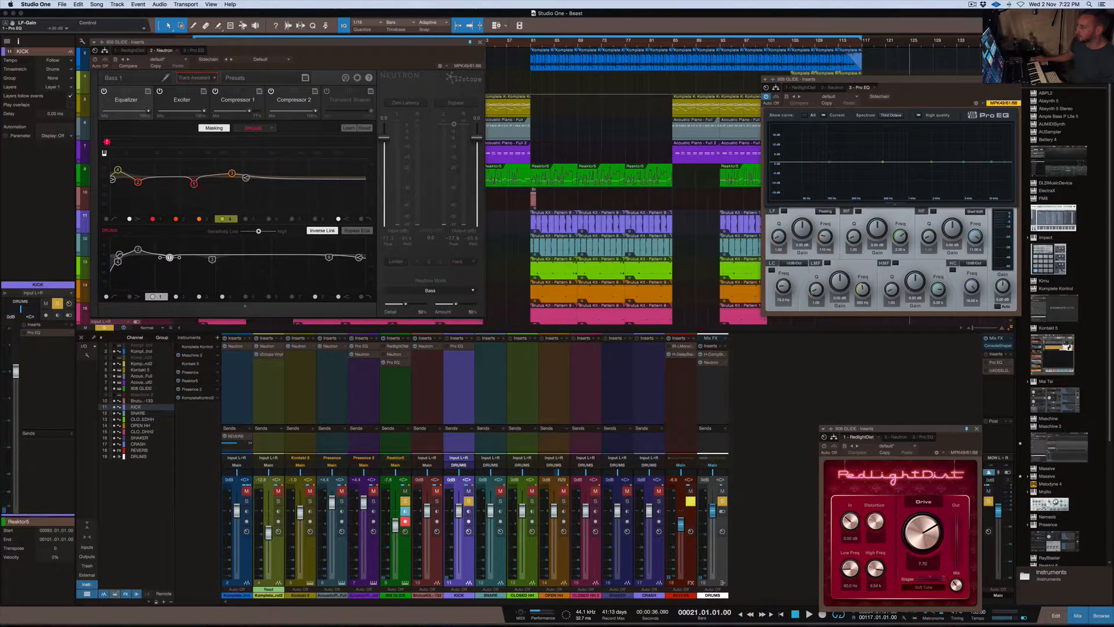
{"action": "left_click_drag", "start_coordinate": [975, 79], "coordinate": [964, 40]}
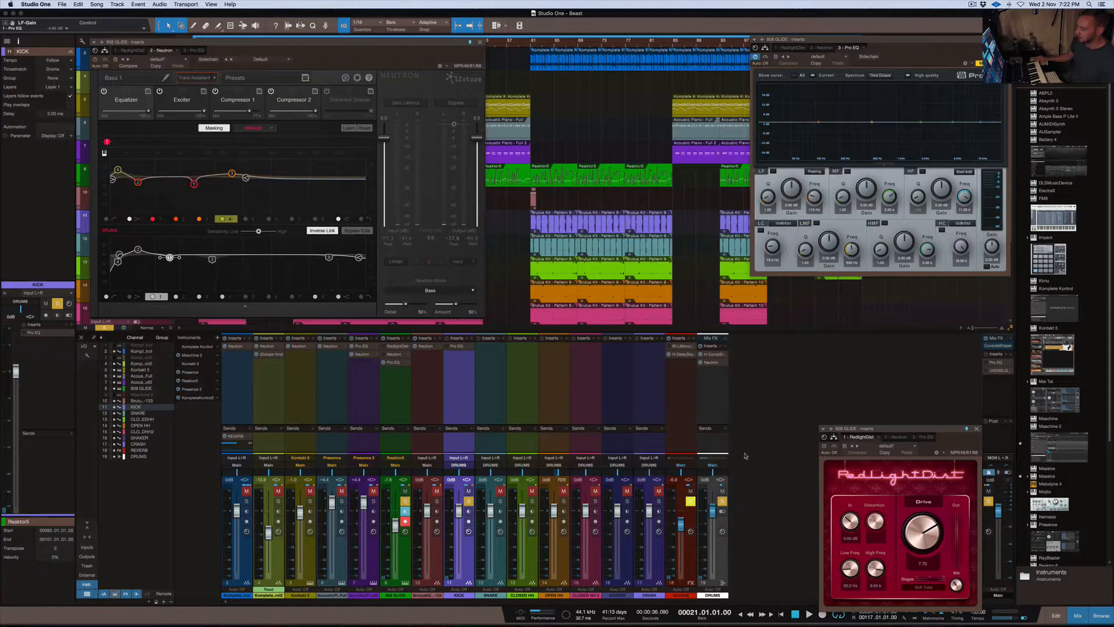
{"action": "left_click", "coordinate": [756, 57]}
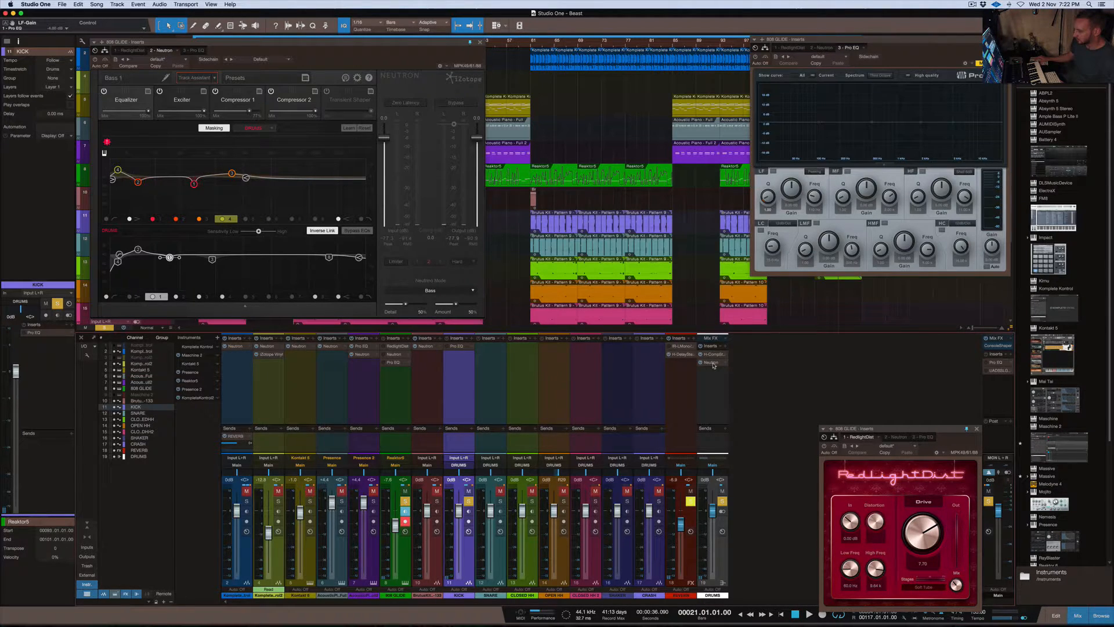
- Open Neutron on the DRUMS channel and place the 808 GLIDE Neutron window beside it
{"action": "left_click", "coordinate": [712, 363]}
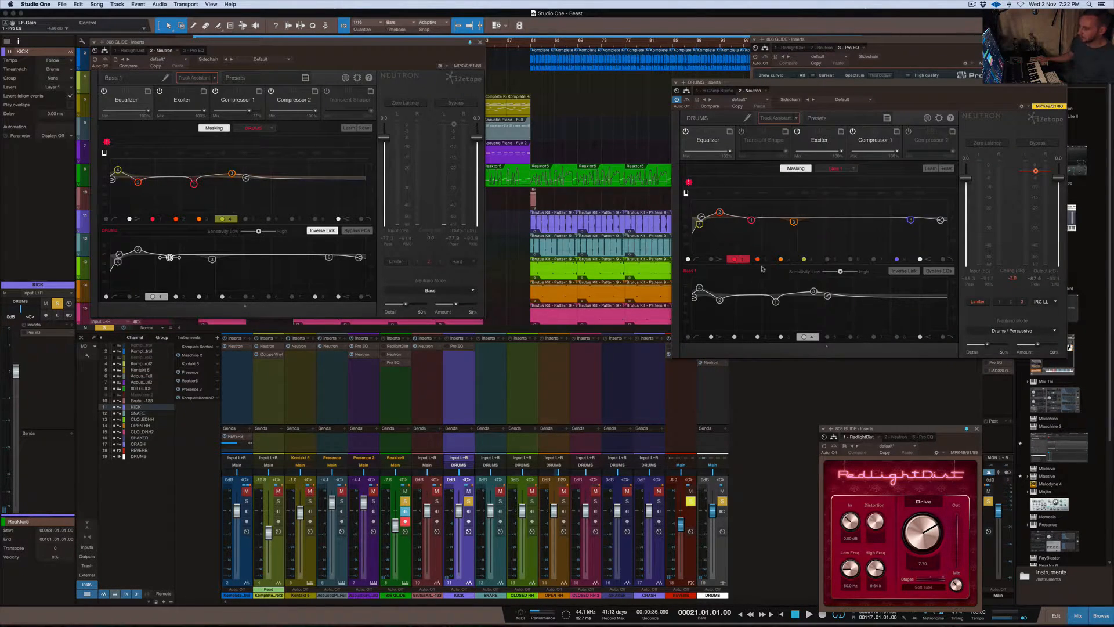
{"action": "left_click_drag", "start_coordinate": [339, 40], "coordinate": [522, 84]}
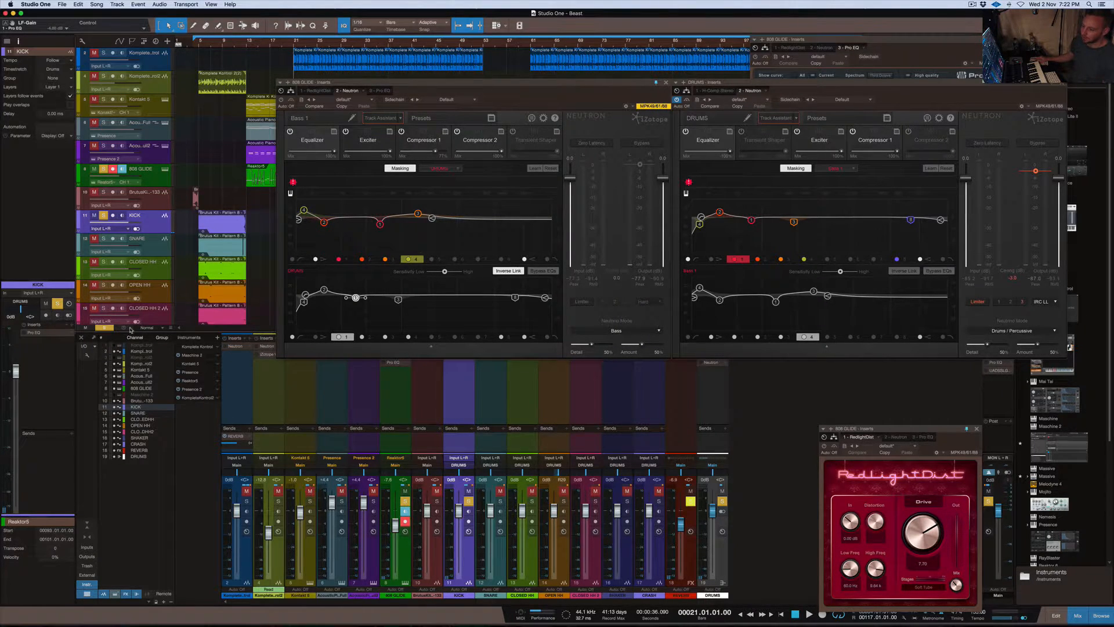
- Play back the section with the 808 GLIDE and DRUMS Neutron equalizers open, and shift both windows clear of the browser
{"action": "key", "text": "space"}
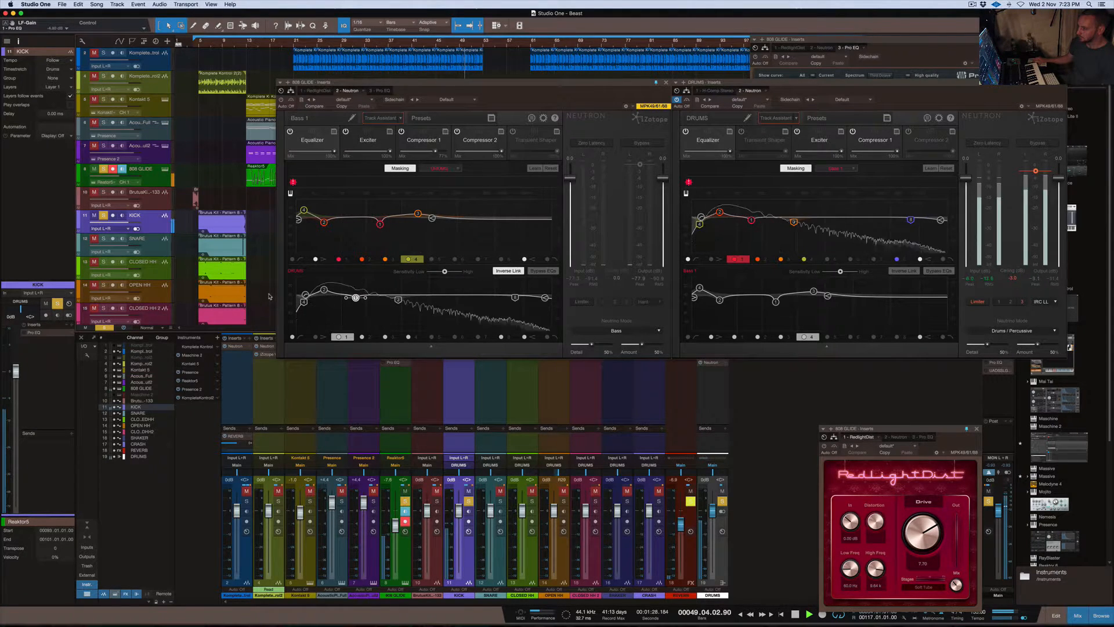
{"action": "key", "text": "space"}
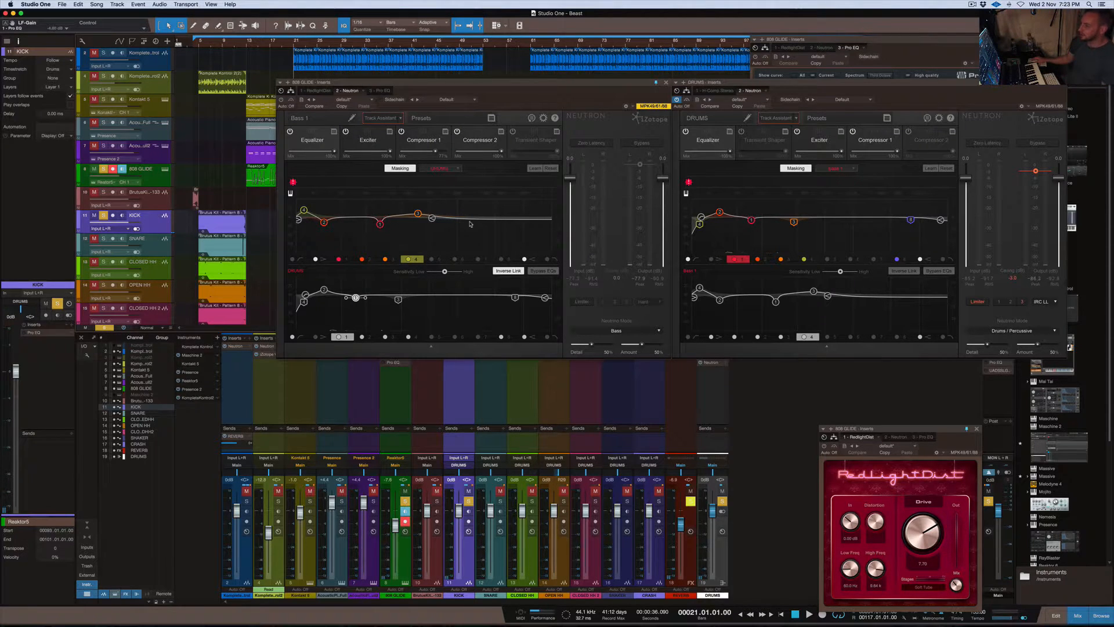
{"action": "left_click_drag", "start_coordinate": [469, 83], "coordinate": [399, 82]}
{"action": "left_click_drag", "start_coordinate": [819, 85], "coordinate": [764, 83]}
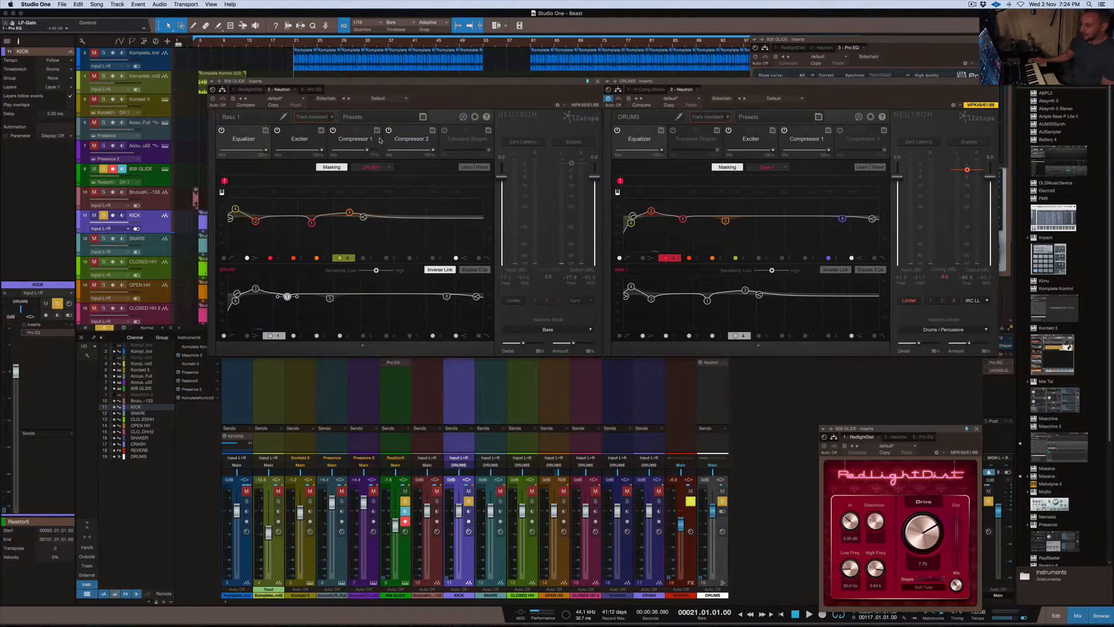
- Enable Inverse Link in the DRUMS Neutron and select band 2 on both its drums curve and its Bass 1 curve
{"action": "left_click", "coordinate": [841, 269]}
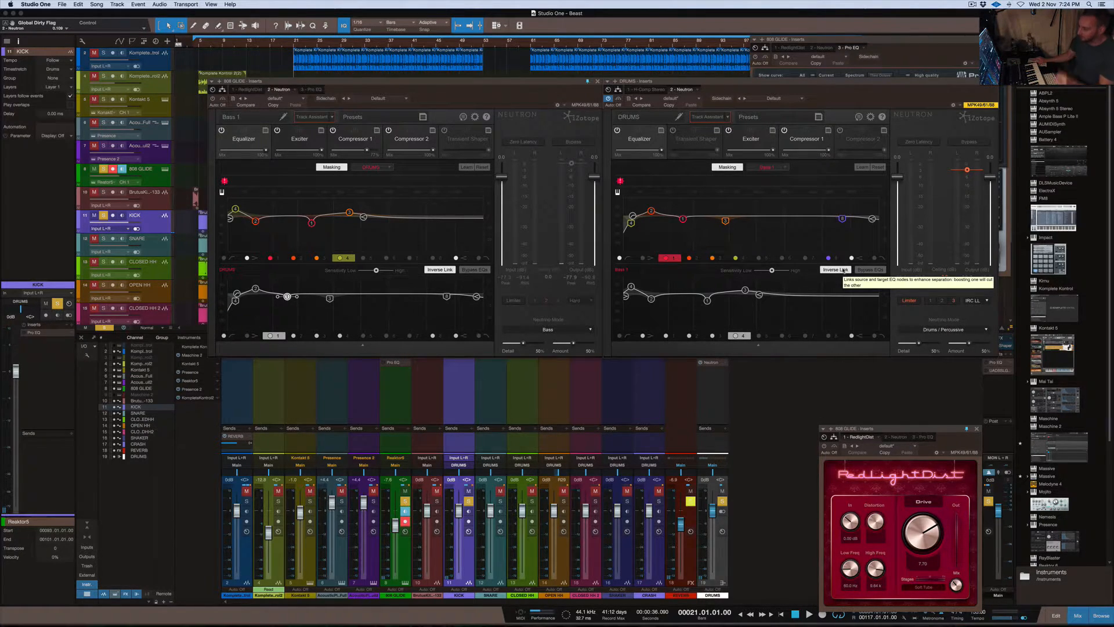
{"action": "left_click", "coordinate": [652, 298]}
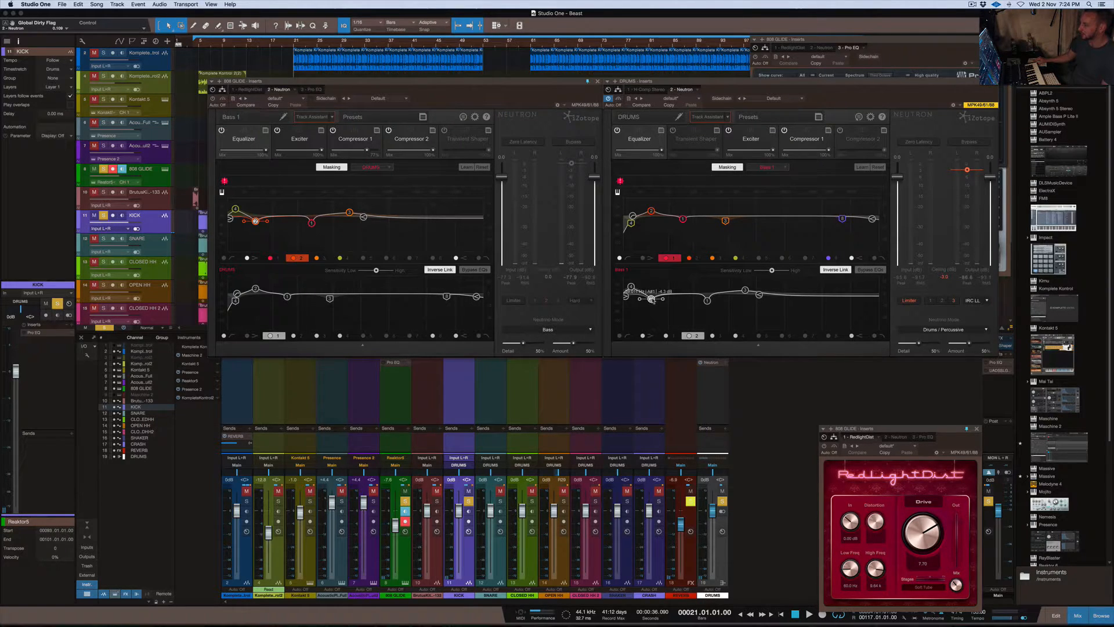
{"action": "left_click", "coordinate": [653, 212]}
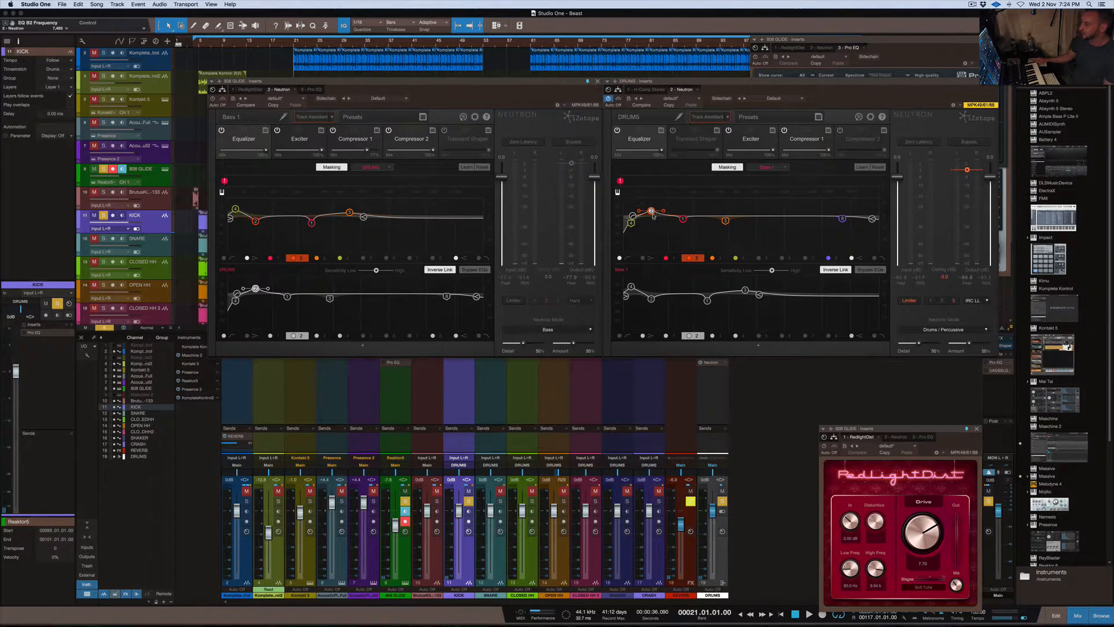
{"action": "left_click", "coordinate": [651, 299]}
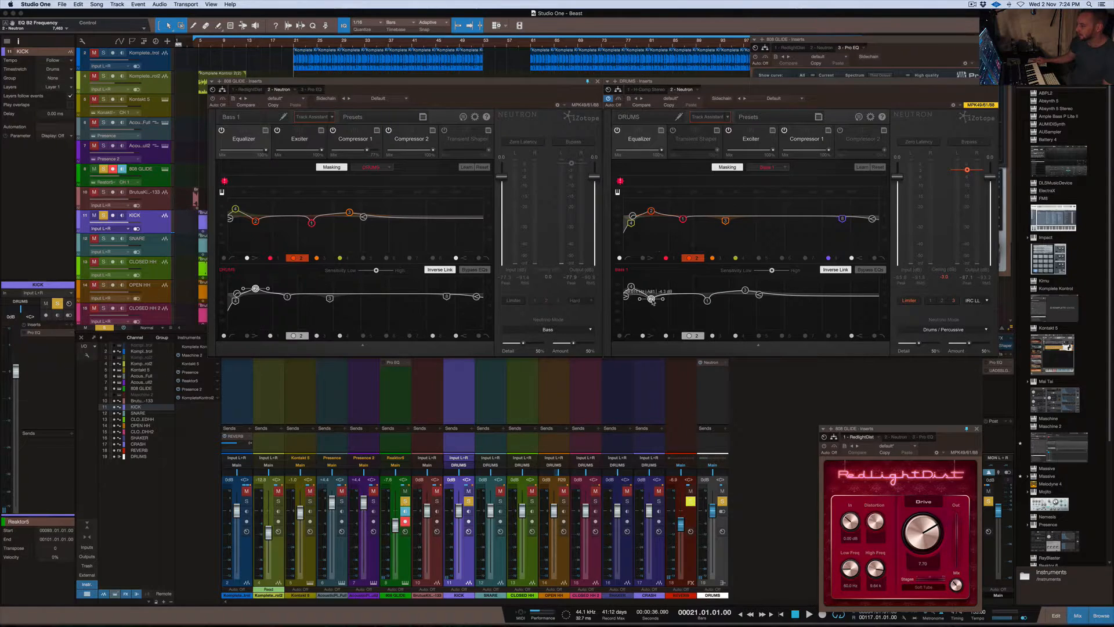
{"action": "left_click", "coordinate": [651, 212]}
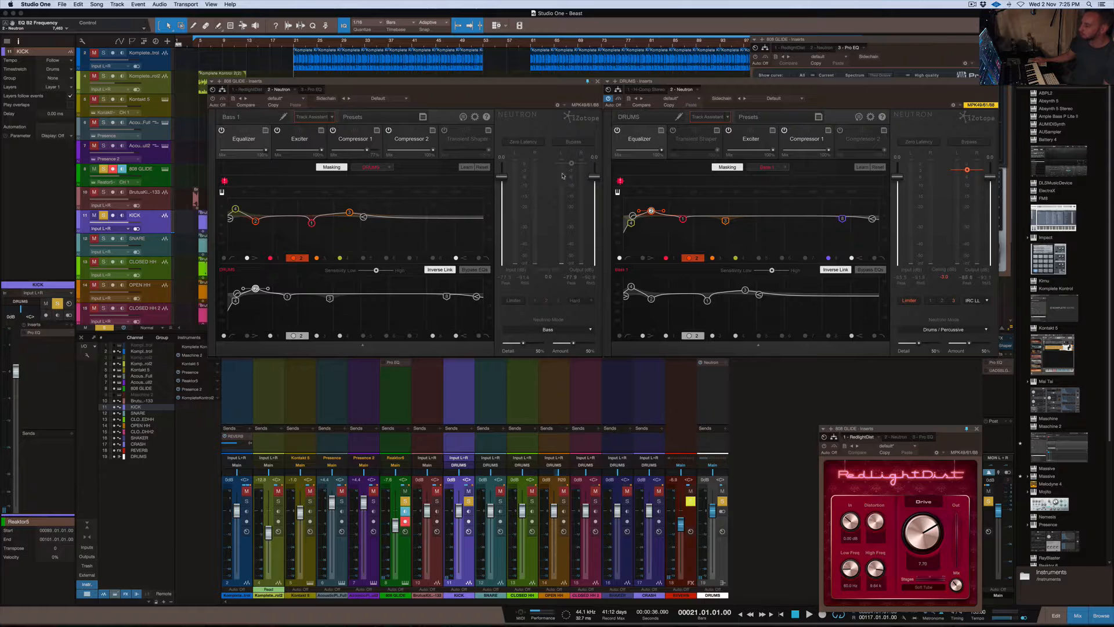
- Raise the DRUMS Neutron's masking sensitivity during playback, and activate the 808 GLIDE Neutron with its Inverse Link turned off
{"action": "key", "text": "space"}
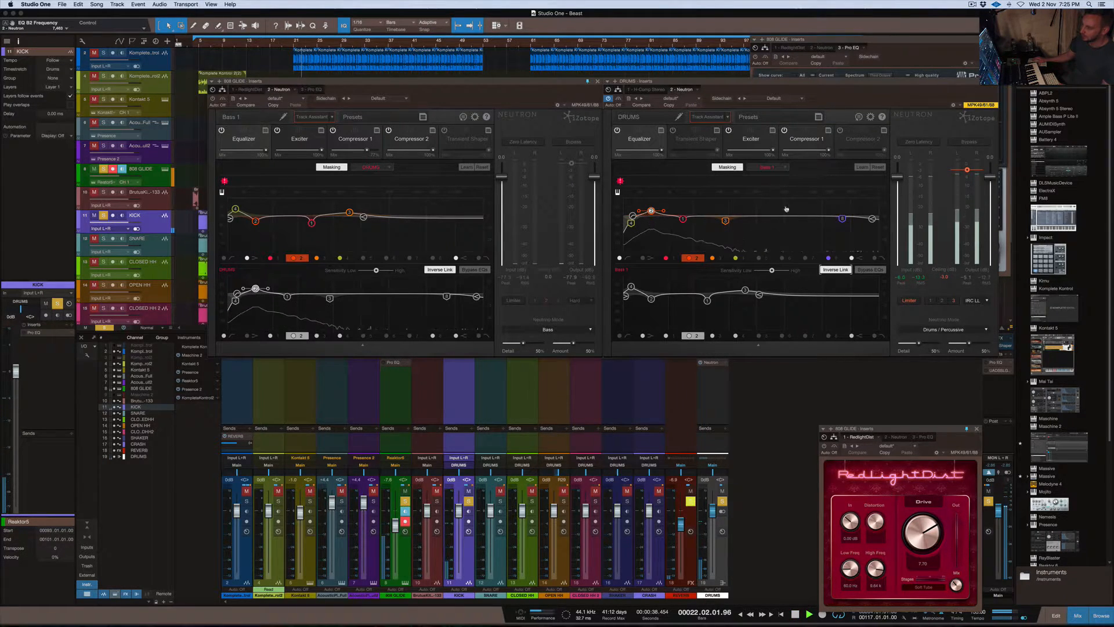
{"action": "left_click_drag", "start_coordinate": [777, 271], "coordinate": [790, 272]}
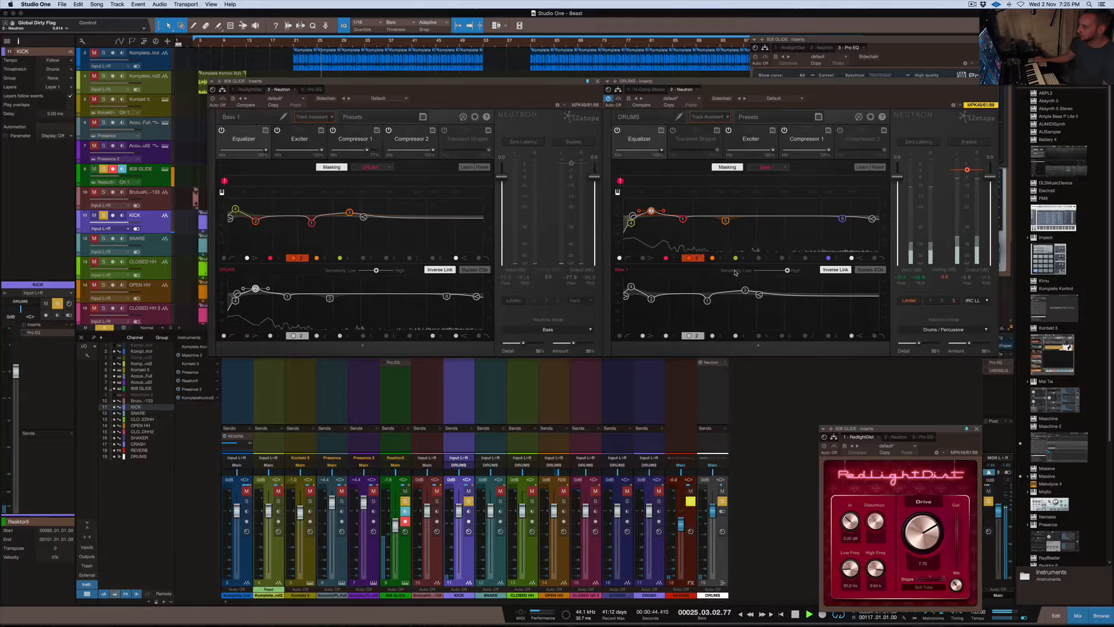
{"action": "left_click", "coordinate": [444, 271]}
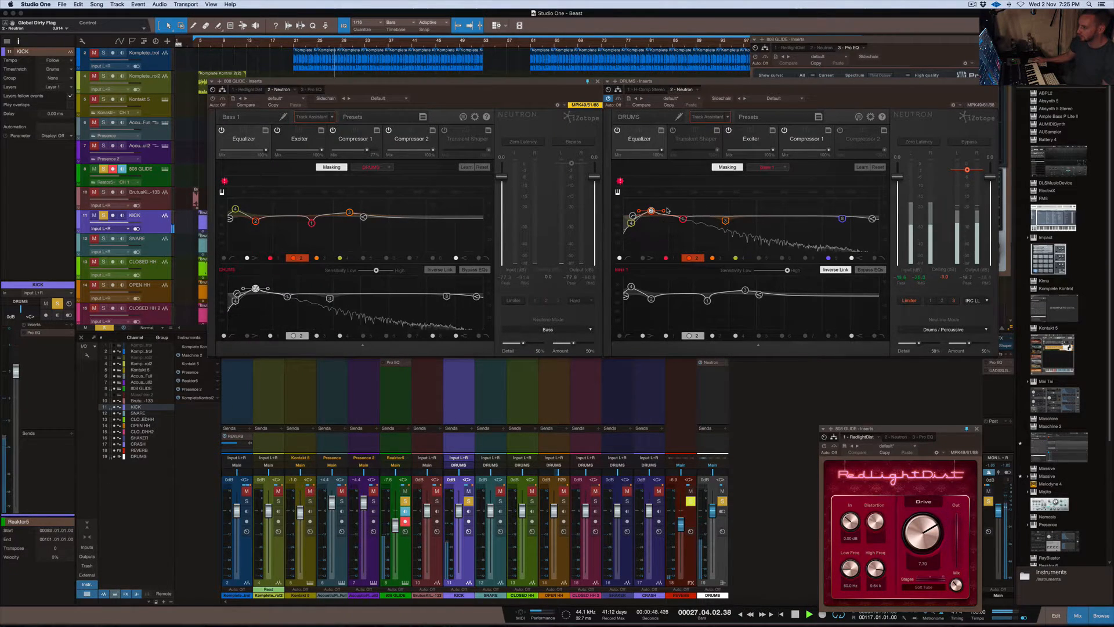
{"action": "left_click", "coordinate": [212, 98]}
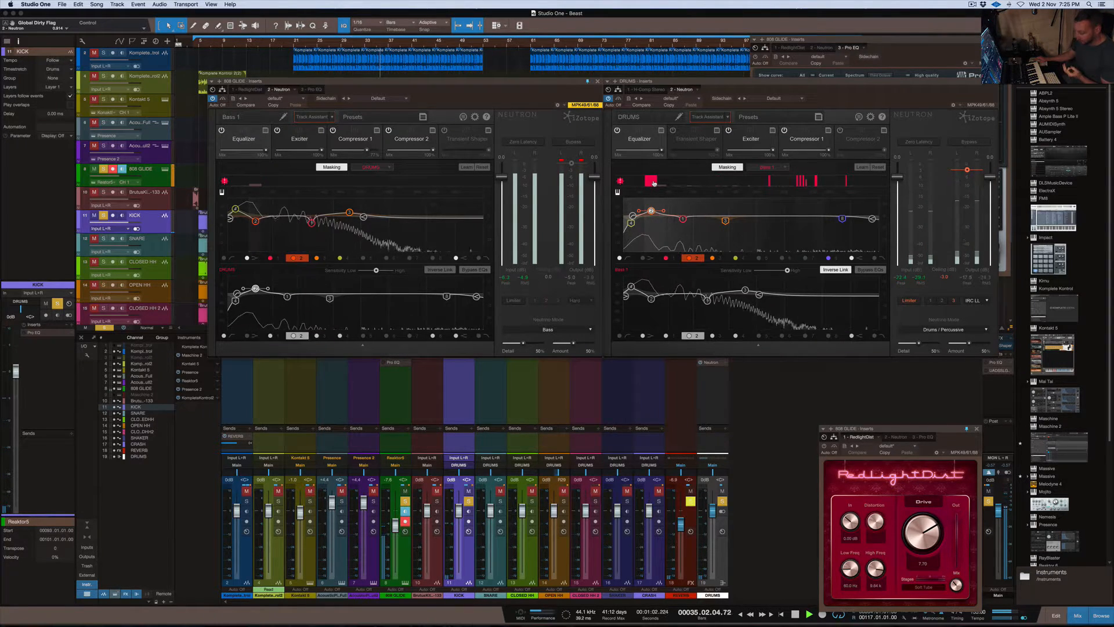
{"action": "key", "text": "space"}
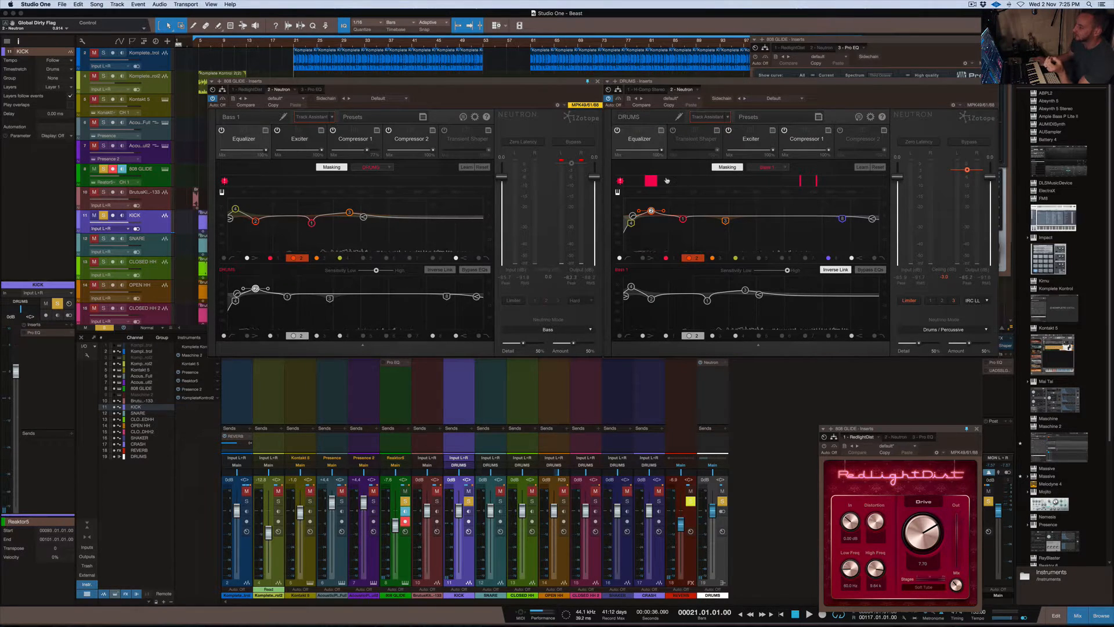
- In the DRUMS Neutron, deepen band 2's linked Bass 1 cut, and reduce the cut to about -5.3 dB in the band's detailed controls
{"action": "left_click", "coordinate": [651, 211]}
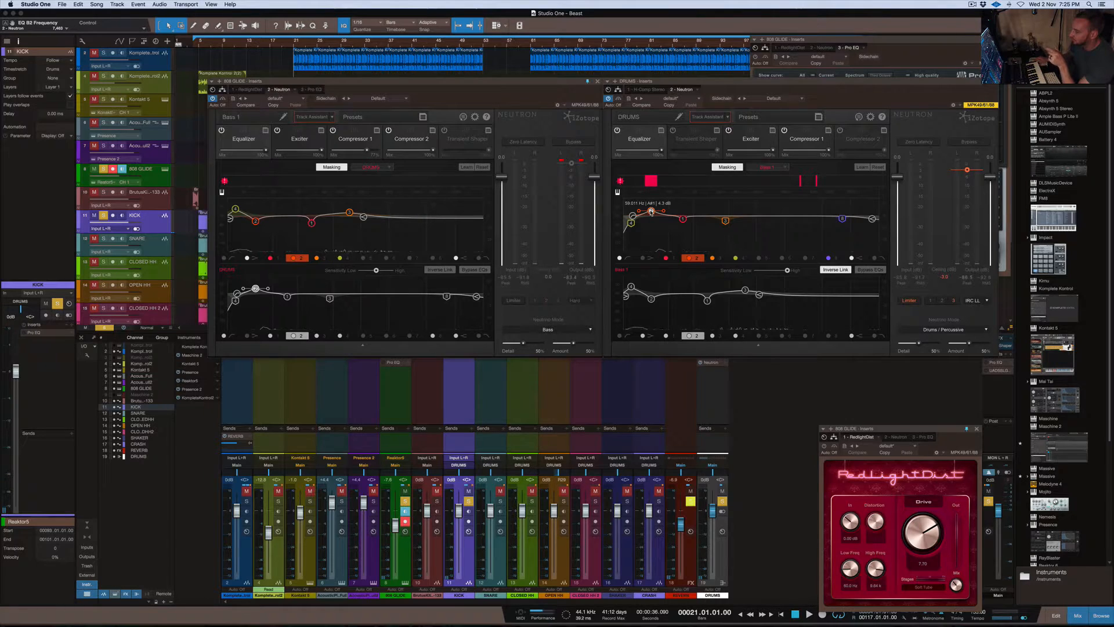
{"action": "left_click_drag", "start_coordinate": [651, 212], "coordinate": [651, 210]}
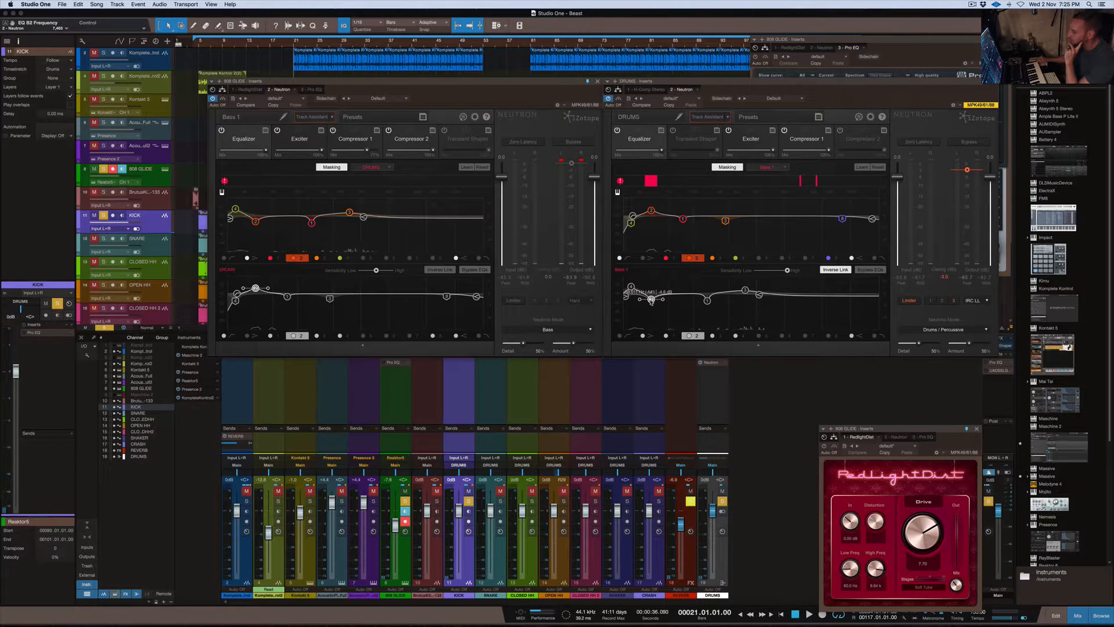
{"action": "left_click_drag", "start_coordinate": [651, 300], "coordinate": [651, 304]}
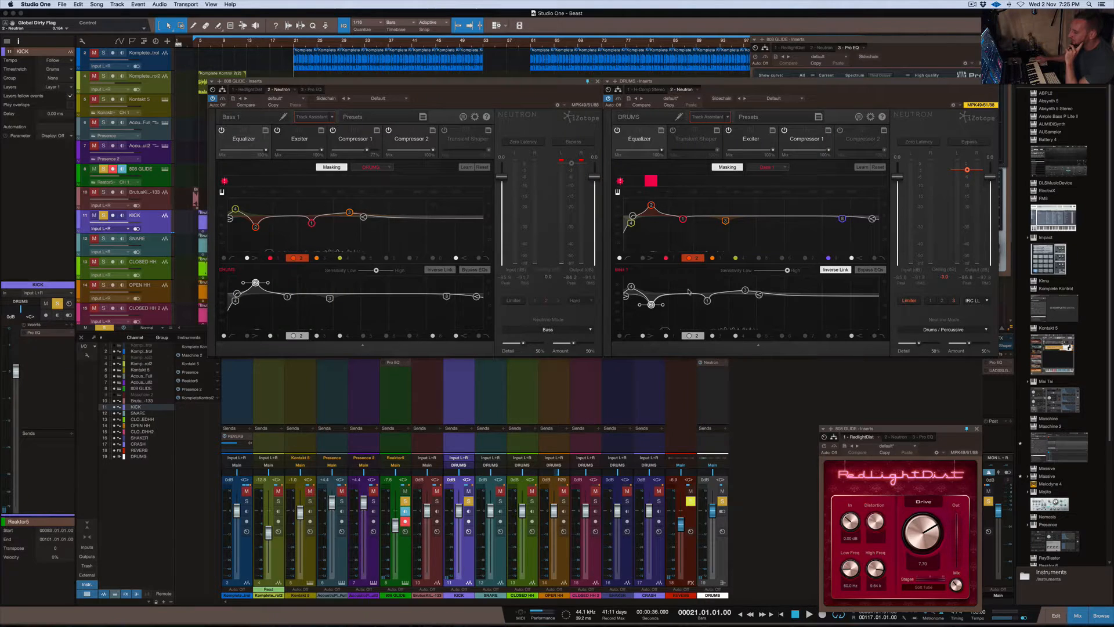
{"action": "left_click", "coordinate": [757, 346]}
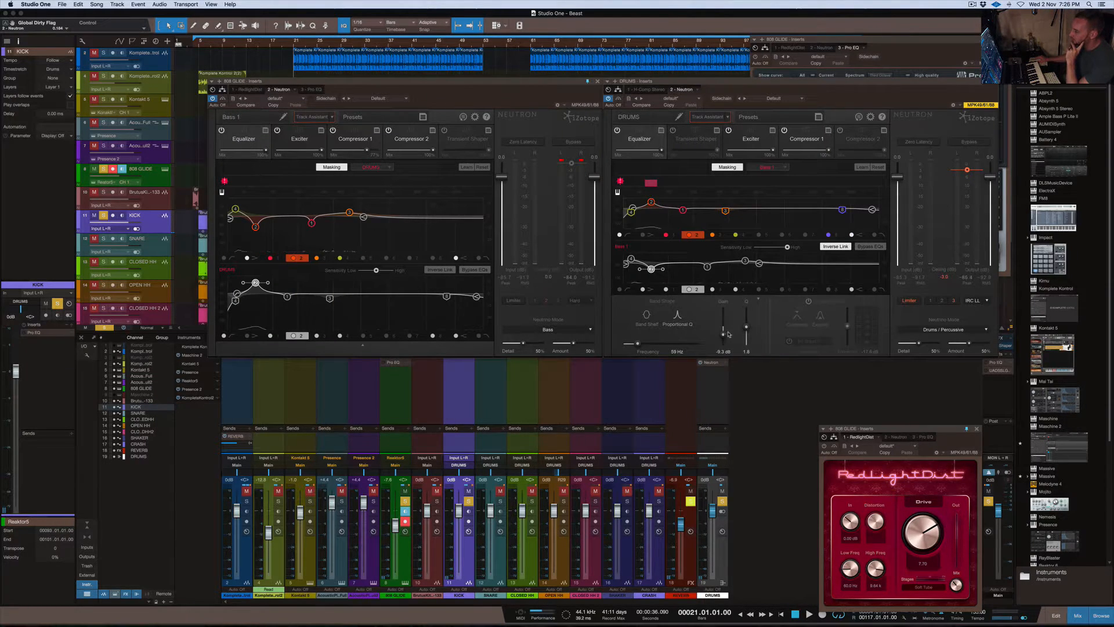
{"action": "left_click_drag", "start_coordinate": [722, 338], "coordinate": [722, 333]}
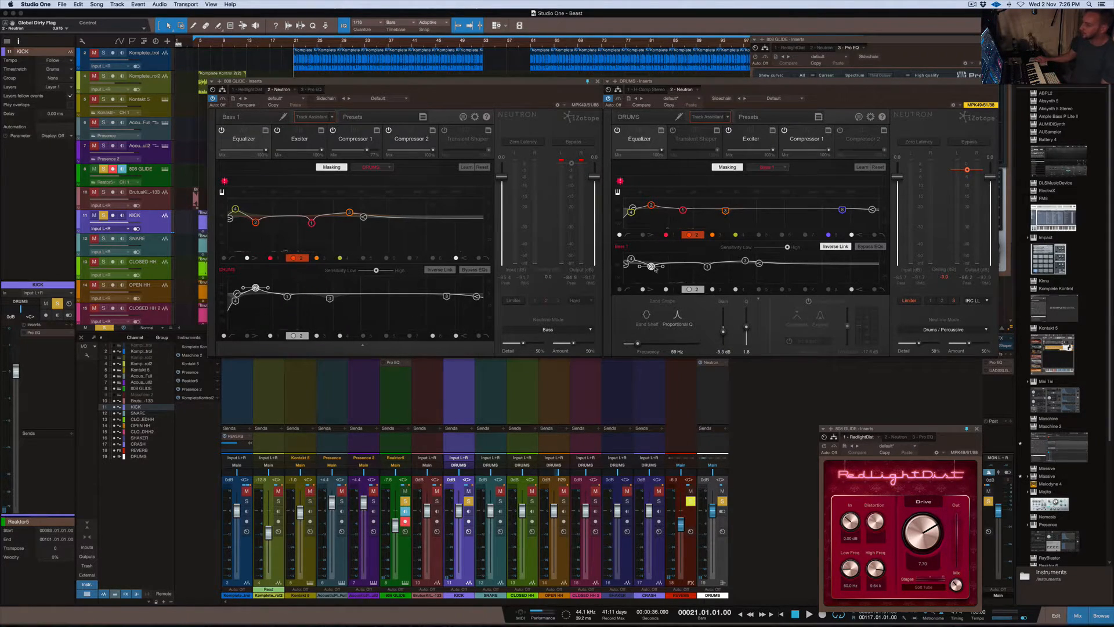
- Vary the gain of Bass 1's linked band 2 during playback and settle it at about -8.4 dB
{"action": "mouse_move", "coordinate": [651, 266]}
{"action": "key", "text": "space"}
{"action": "left_click_drag", "start_coordinate": [724, 332], "coordinate": [724, 333]}
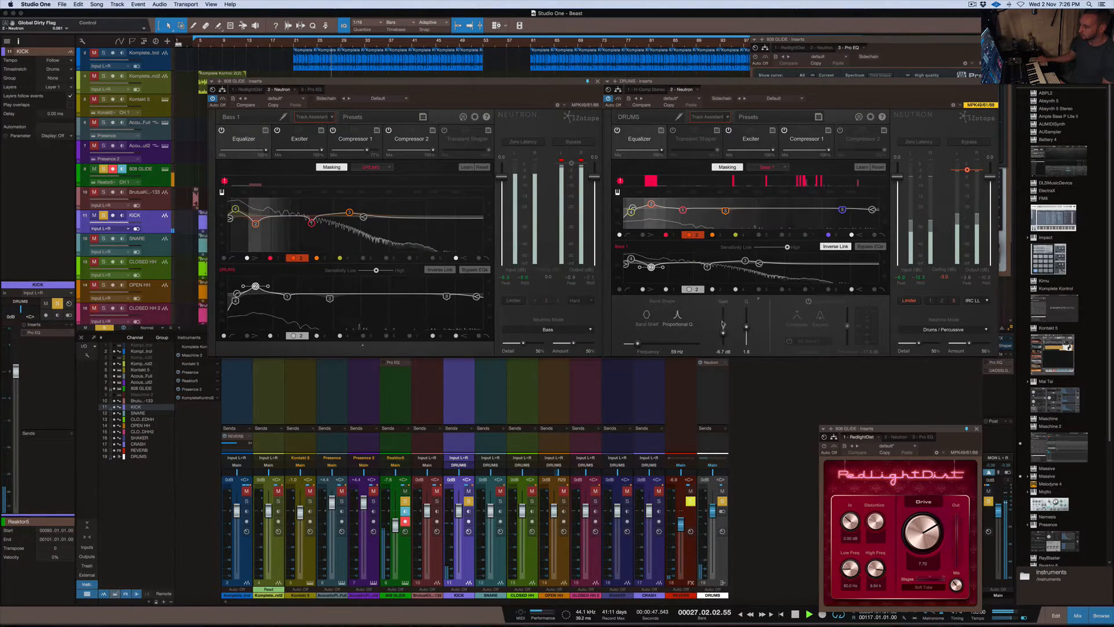
{"action": "mouse_move", "coordinate": [723, 317]}
{"action": "left_mouse_down"}
{"action": "mouse_move", "coordinate": [723, 297]}
{"action": "mouse_move", "coordinate": [724, 328]}
{"action": "left_mouse_up"}
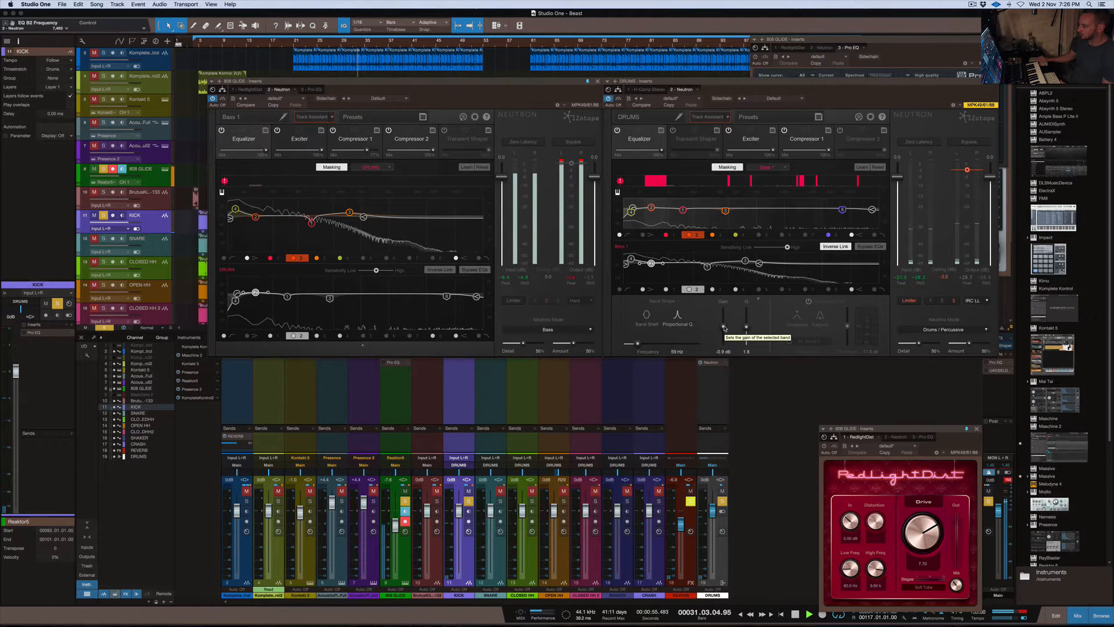
{"action": "left_click_drag", "start_coordinate": [724, 328], "coordinate": [725, 335]}
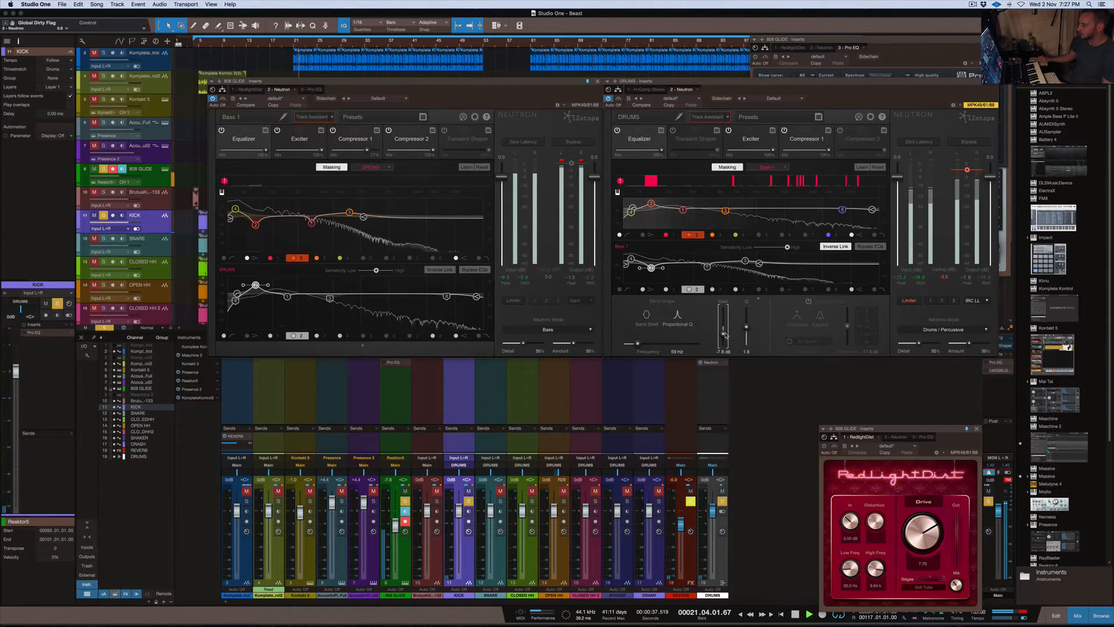
{"action": "left_click_drag", "start_coordinate": [724, 334], "coordinate": [725, 336]}
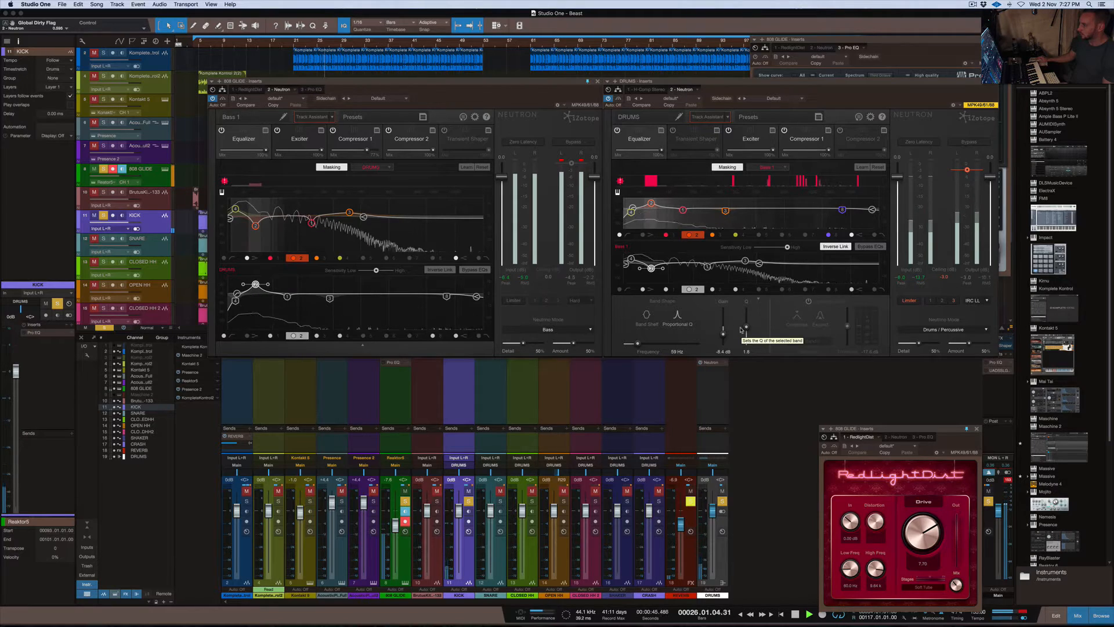
{"action": "key", "text": "space"}
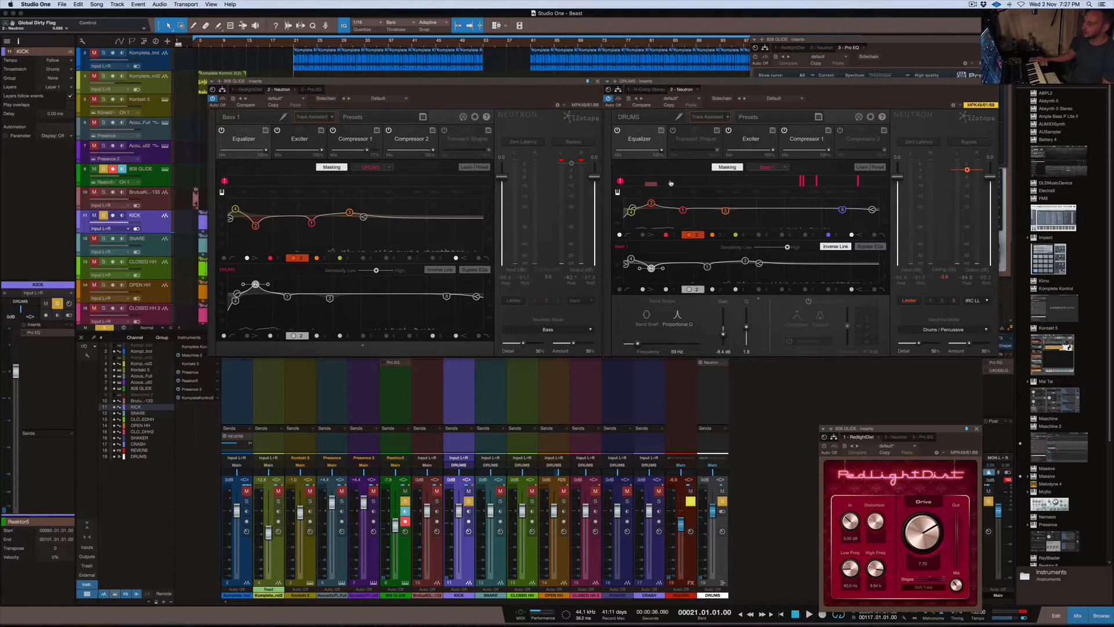
- Lower the DRUMS Neutron's masking sensitivity during playback, and bypass and re-enable Bass 1's linked band 2 for comparison
{"action": "key", "text": "space"}
{"action": "mouse_move", "coordinate": [773, 248]}
{"action": "left_mouse_down"}
{"action": "mouse_move", "coordinate": [788, 248]}
{"action": "mouse_move", "coordinate": [770, 248]}
{"action": "left_mouse_up"}
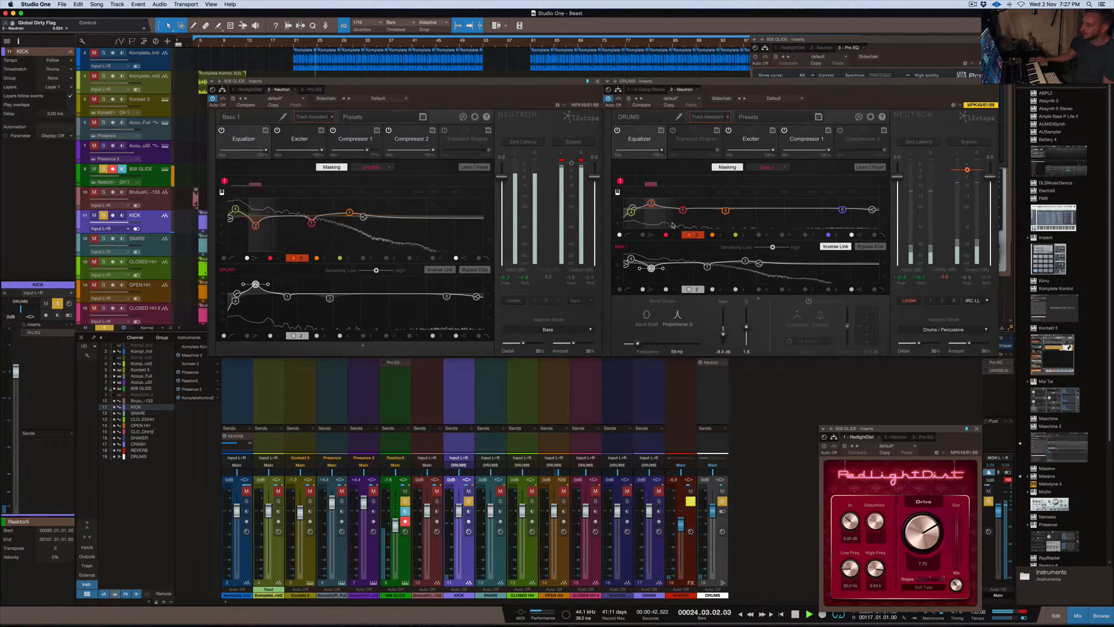
{"action": "left_click", "coordinate": [689, 289]}
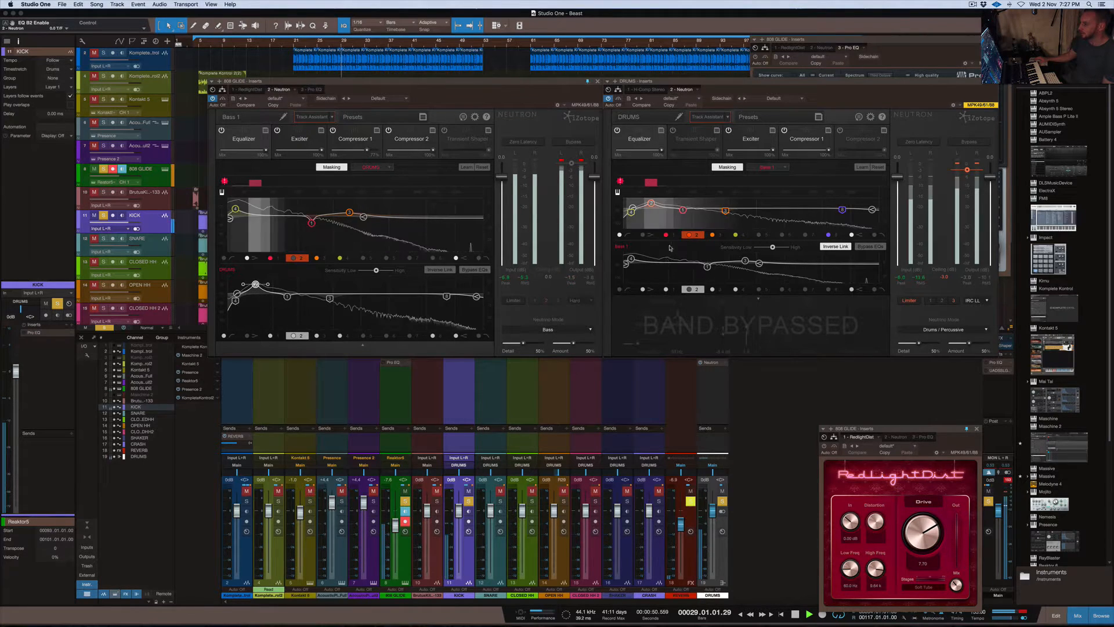
{"action": "key", "text": "space"}
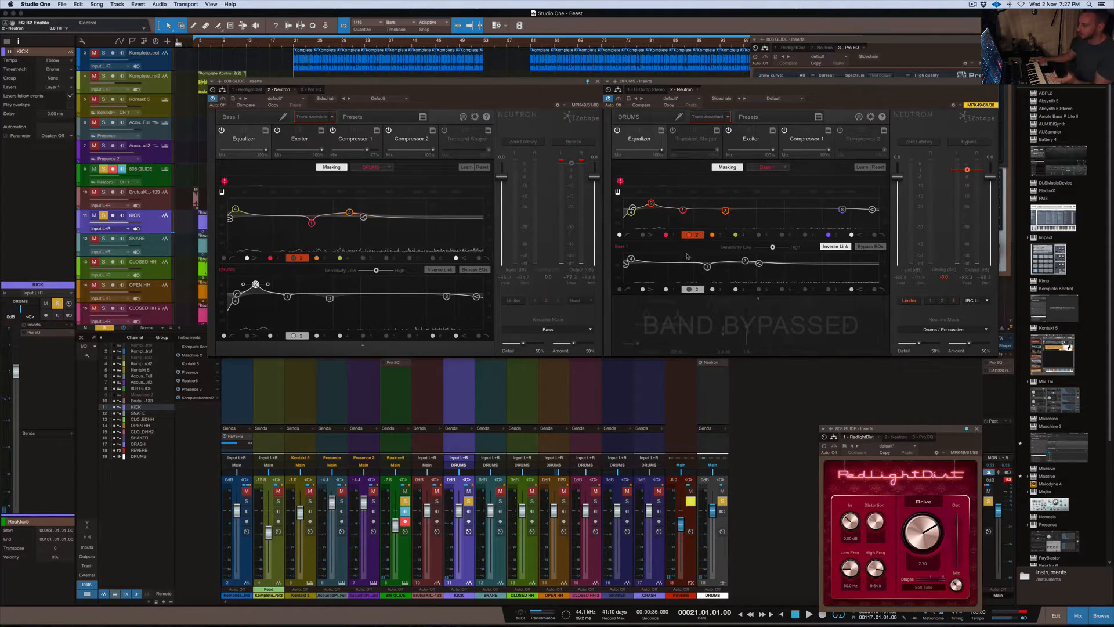
{"action": "left_click", "coordinate": [690, 289]}
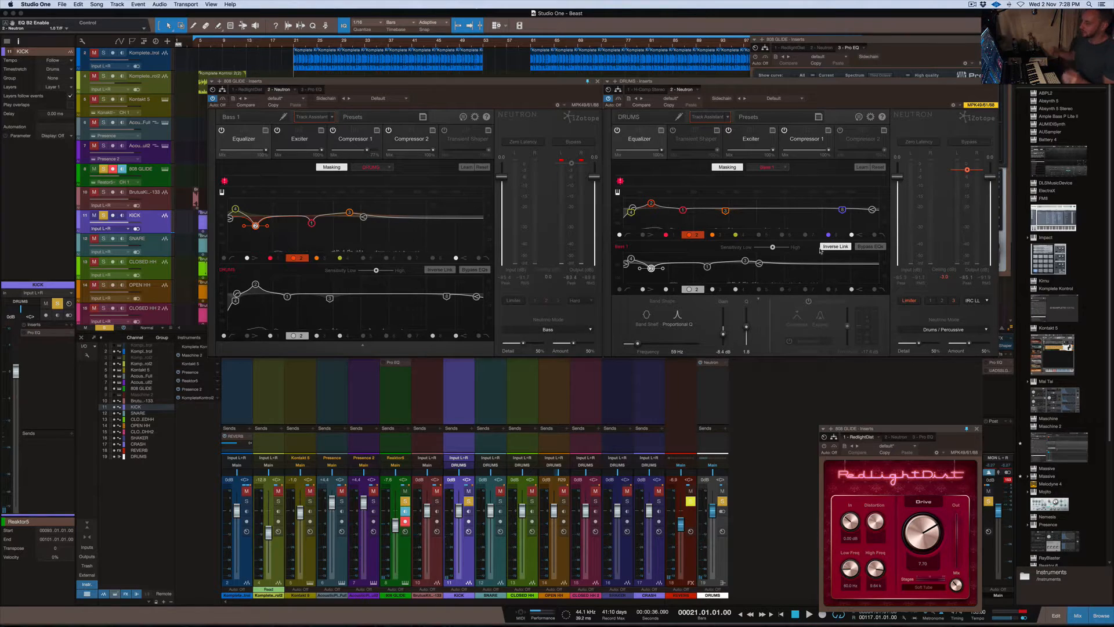
- Close the DRUMS and 808 GLIDE Neutron windows
{"action": "key", "text": "space"}
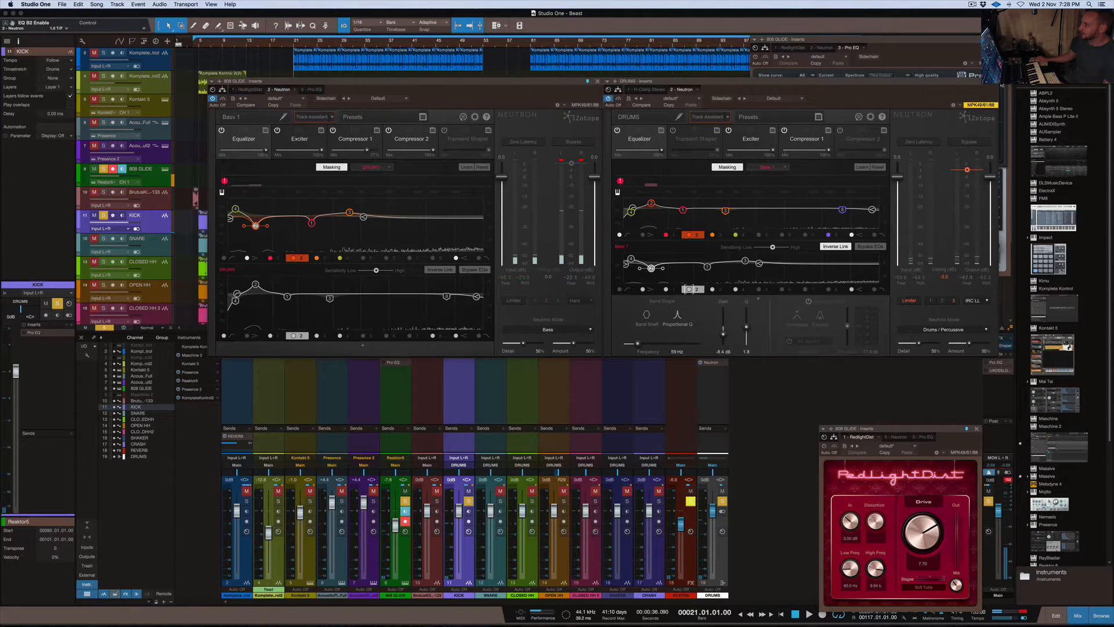
{"action": "left_click", "coordinate": [590, 82]}
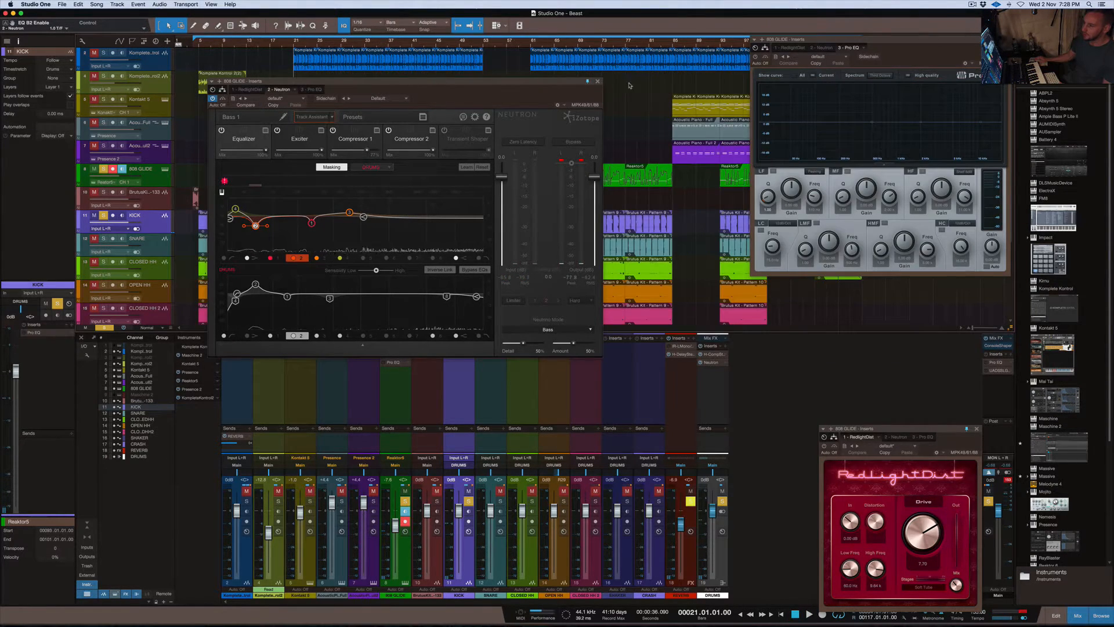
{"action": "left_click", "coordinate": [597, 82]}
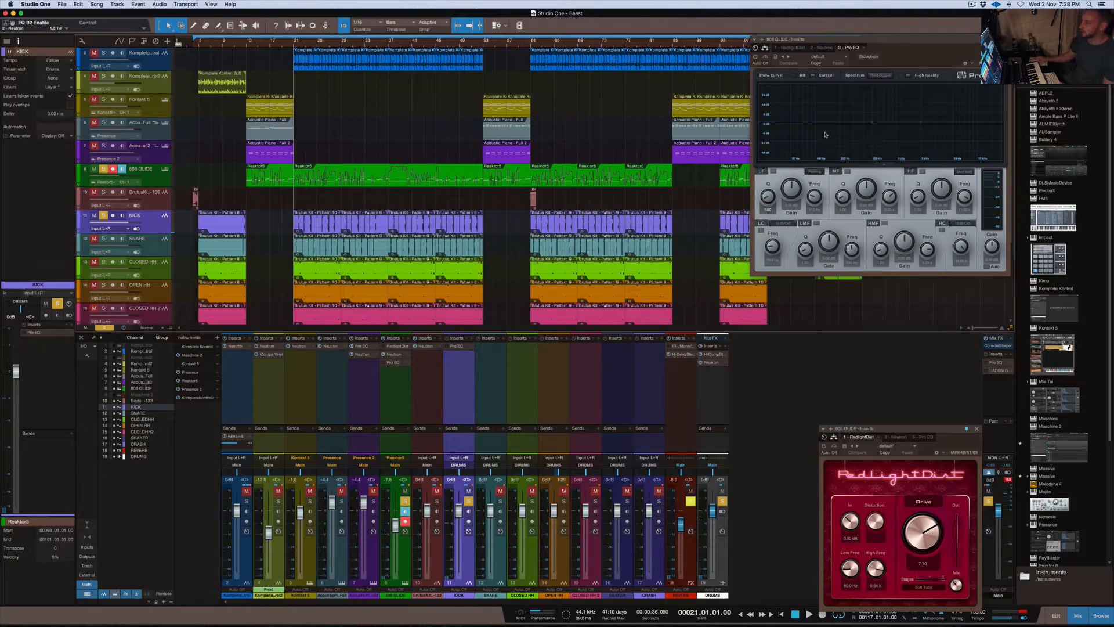
- Activate the 808 GLIDE channel's Pro EQ and move its window over the start of the arrangement
{"action": "left_click_drag", "start_coordinate": [890, 41], "coordinate": [852, 128]}
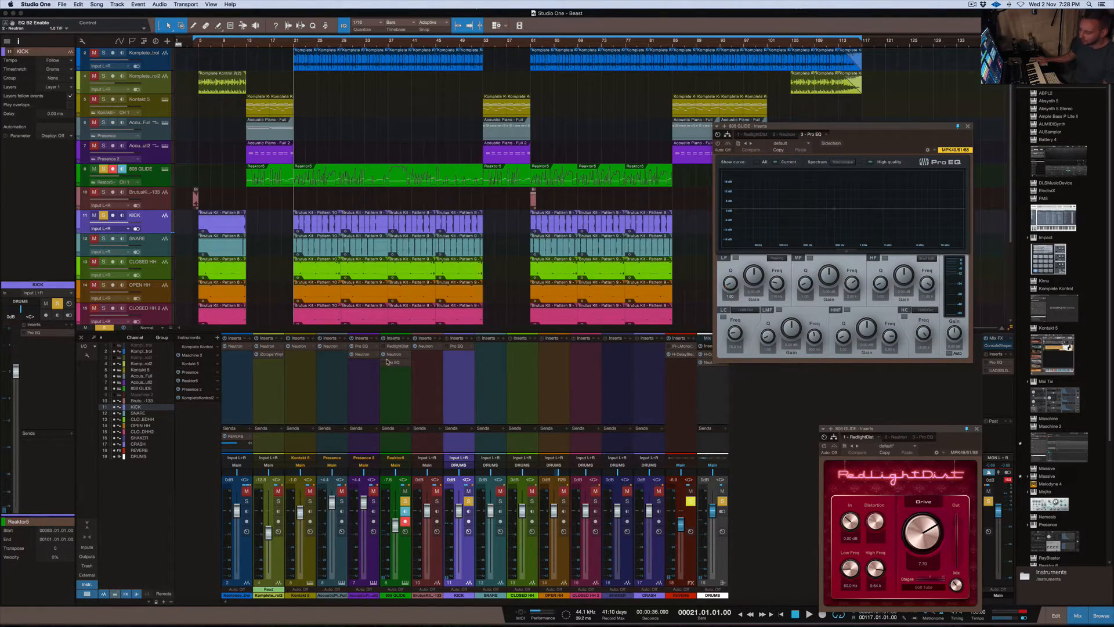
{"action": "left_click", "coordinate": [834, 179]}
{"action": "left_click_drag", "start_coordinate": [844, 132], "coordinate": [317, 116]}
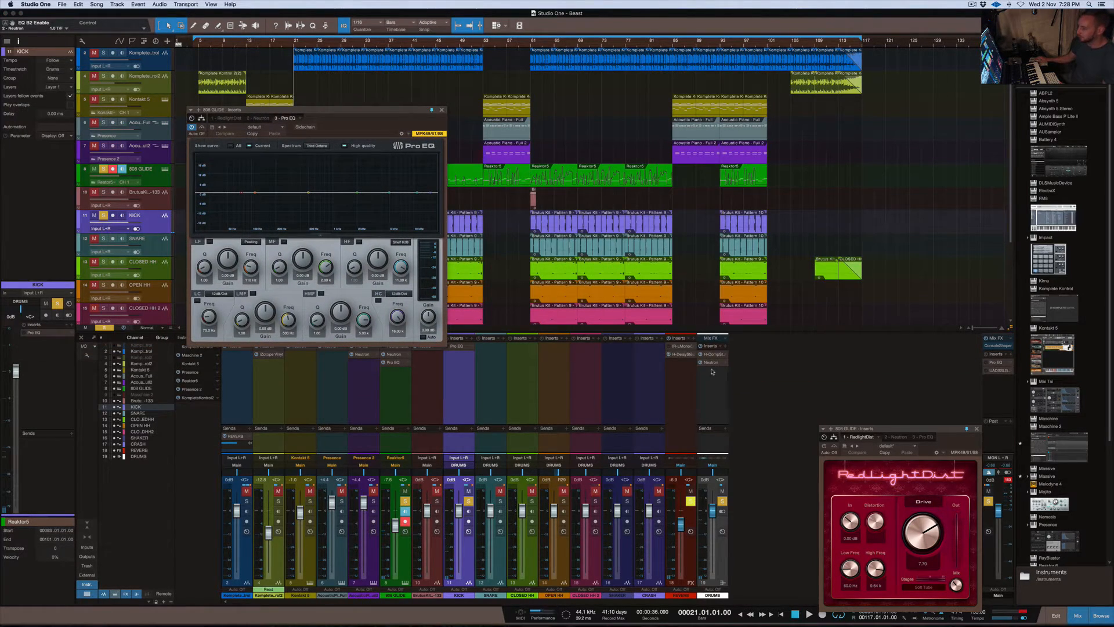
- Insert a PreSonus Pro EQ after Neutron on the DRUMS channel
{"action": "left_click", "coordinate": [725, 348]}
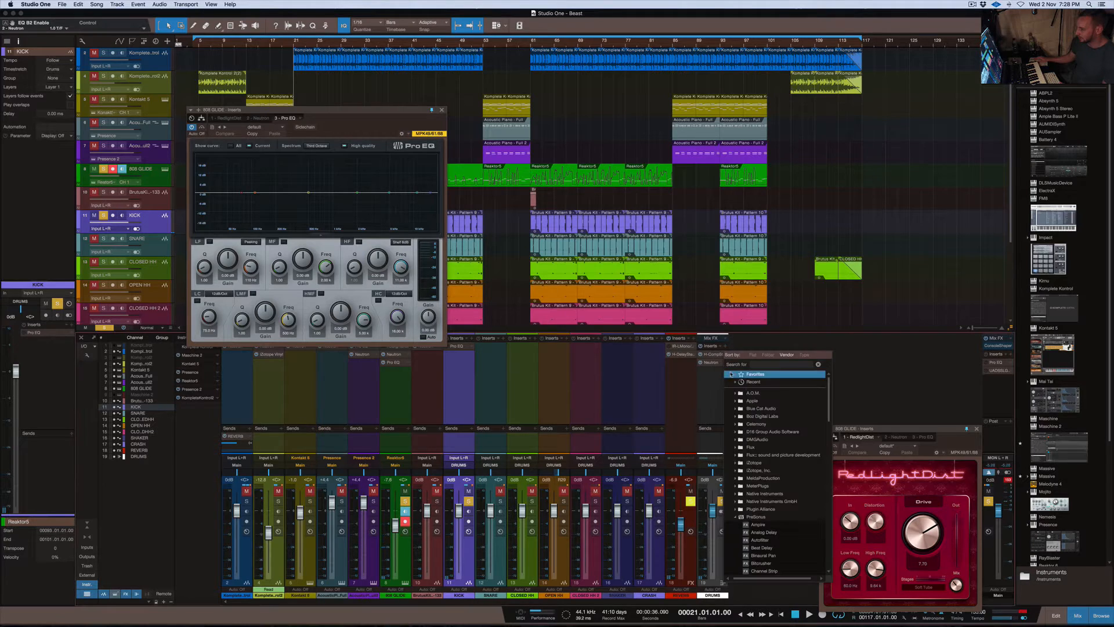
{"action": "scroll", "coordinate": [773, 516], "scroll_direction": "down", "scroll_amount": 5}
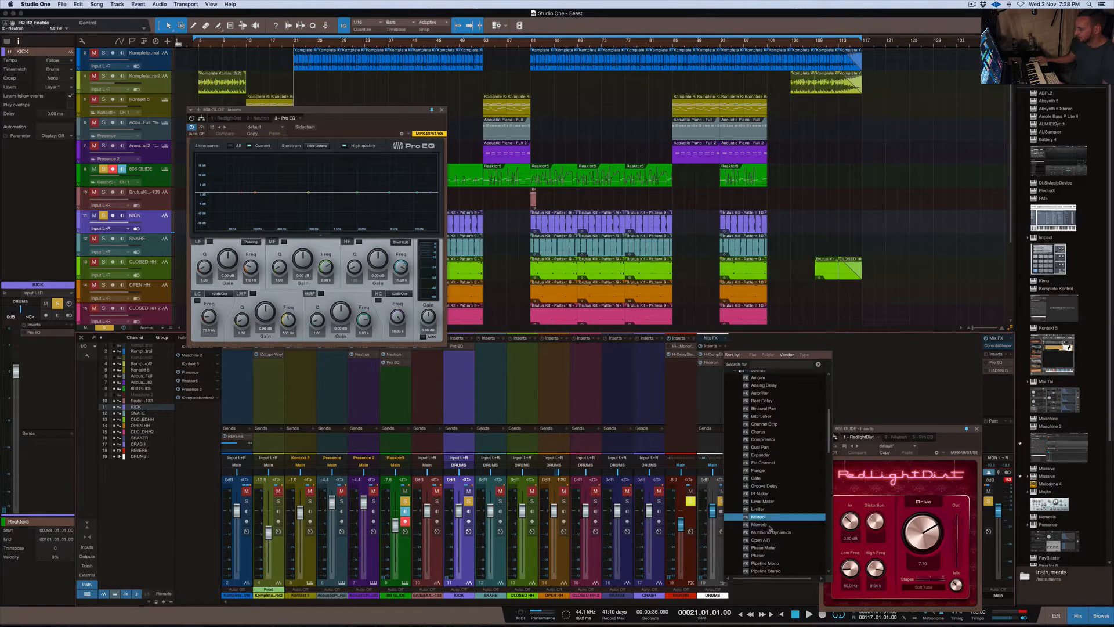
{"action": "left_click", "coordinate": [764, 532]}
{"action": "double_click", "coordinate": [772, 517]}
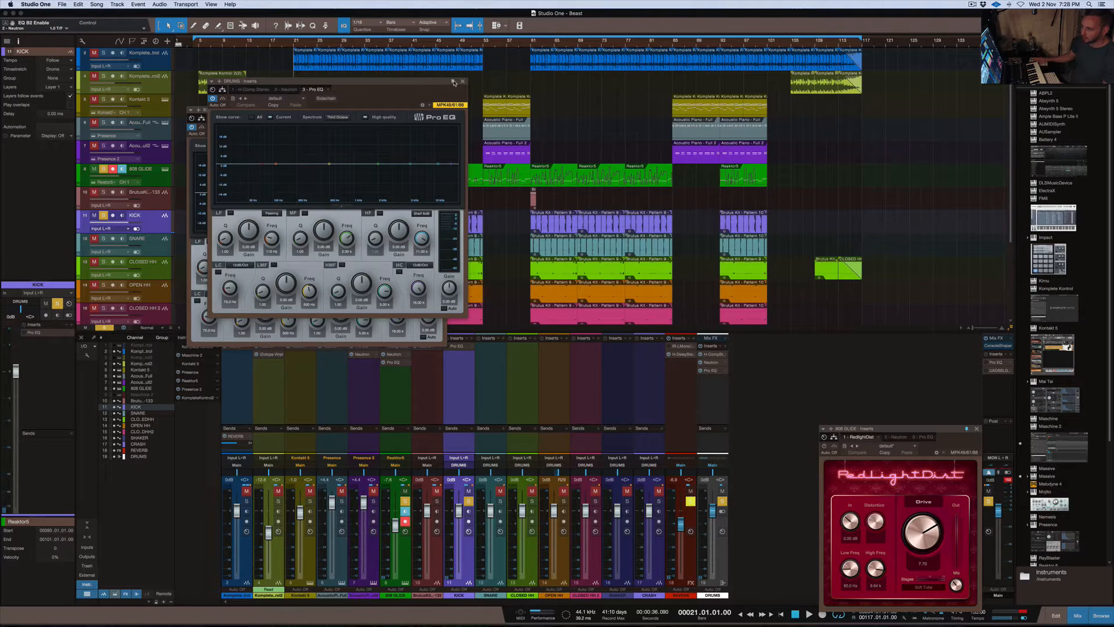
- Place the DRUMS and 808 GLIDE Pro EQ windows side by side and slightly cut the DRUMS low-frequency band
{"action": "left_click_drag", "start_coordinate": [397, 82], "coordinate": [768, 109]}
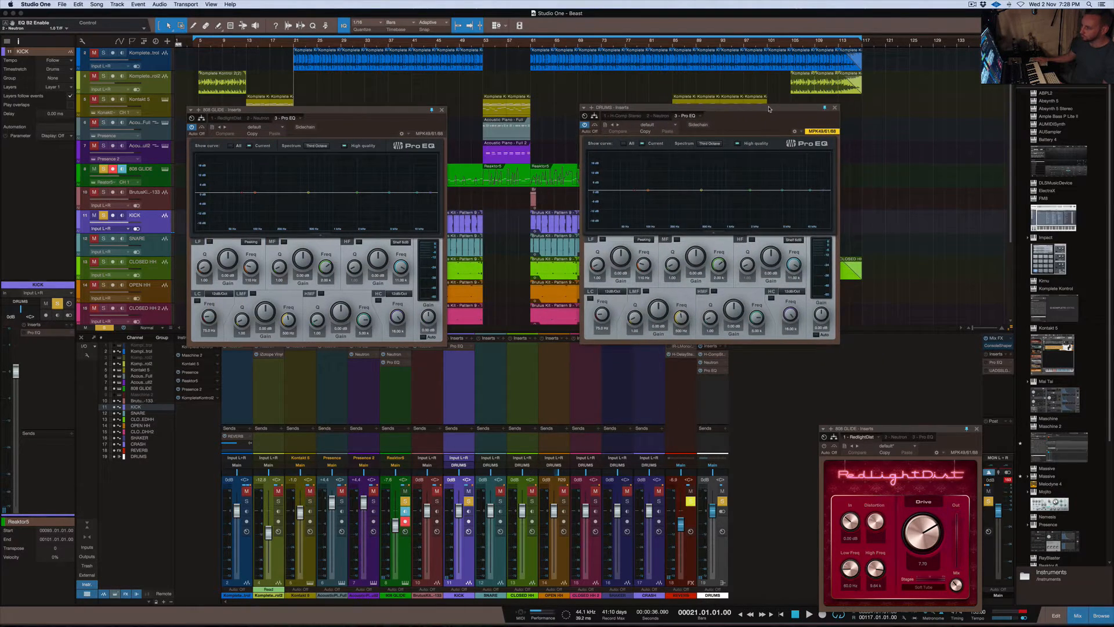
{"action": "left_click_drag", "start_coordinate": [356, 110], "coordinate": [453, 105]}
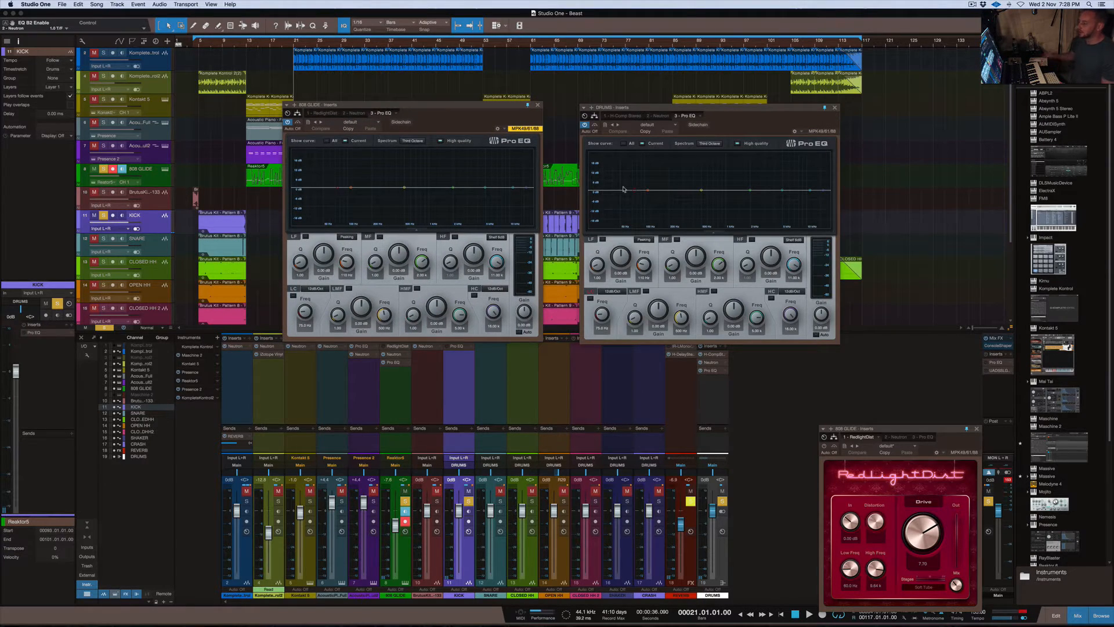
{"action": "left_click_drag", "start_coordinate": [647, 192], "coordinate": [617, 196]}
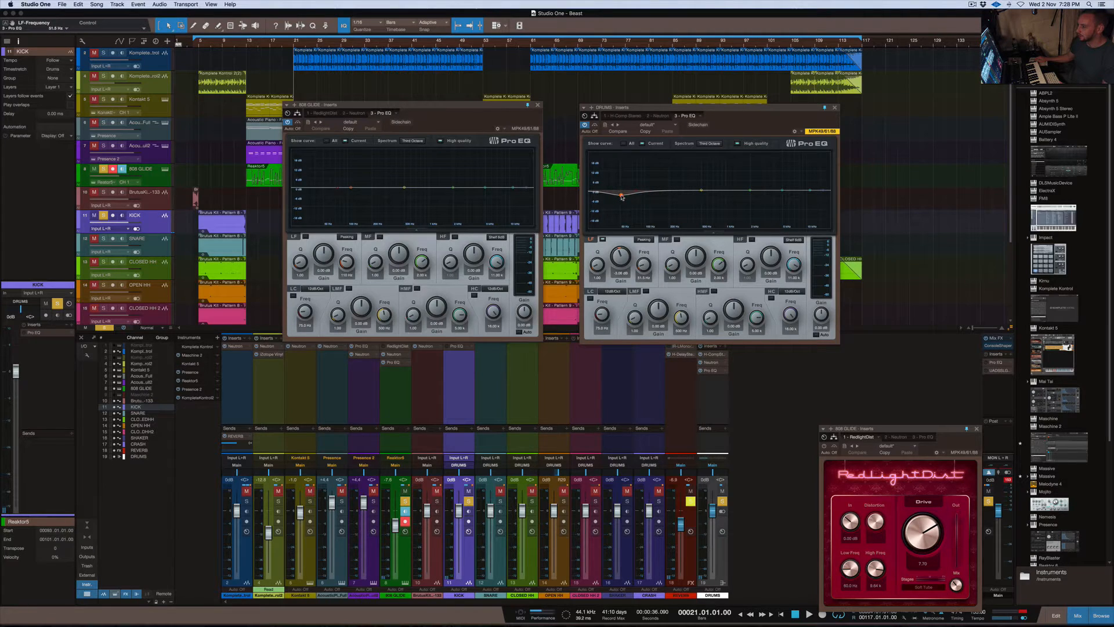
{"action": "left_click_drag", "start_coordinate": [632, 198], "coordinate": [641, 198]}
- Check the linked band 2 in 808 GLIDE's Neutron, refine the DRUMS Pro EQ low cut and give 808 GLIDE an opposing low boost
{"action": "left_click", "coordinate": [392, 355]}
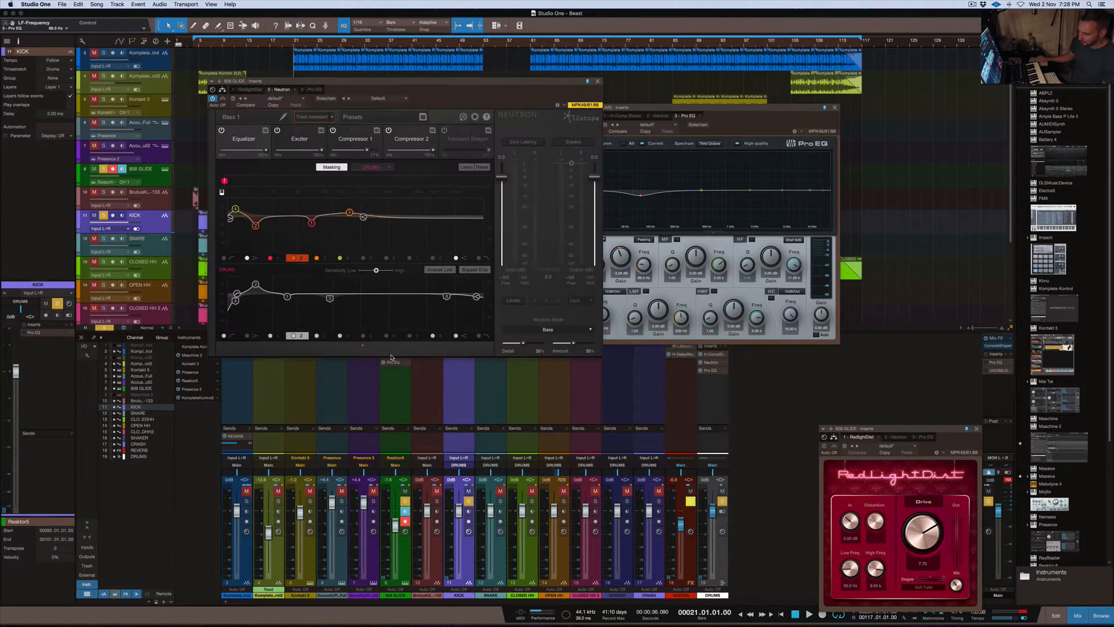
{"action": "mouse_move", "coordinate": [256, 285]}
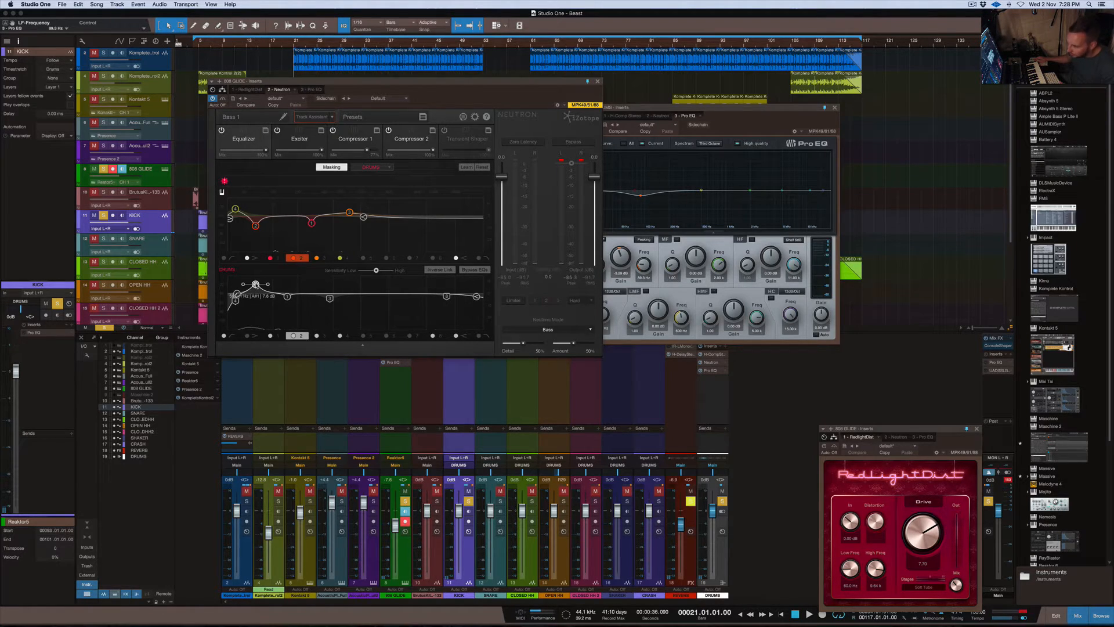
{"action": "left_click", "coordinate": [598, 81]}
{"action": "left_click_drag", "start_coordinate": [641, 197], "coordinate": [634, 199]}
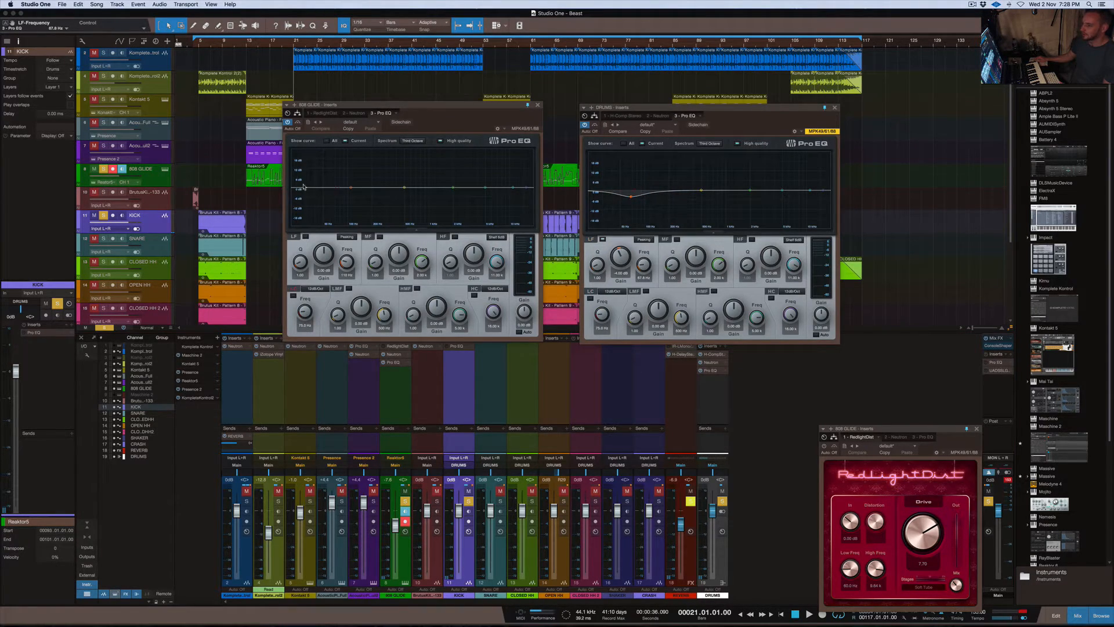
{"action": "left_click_drag", "start_coordinate": [351, 187], "coordinate": [334, 183]}
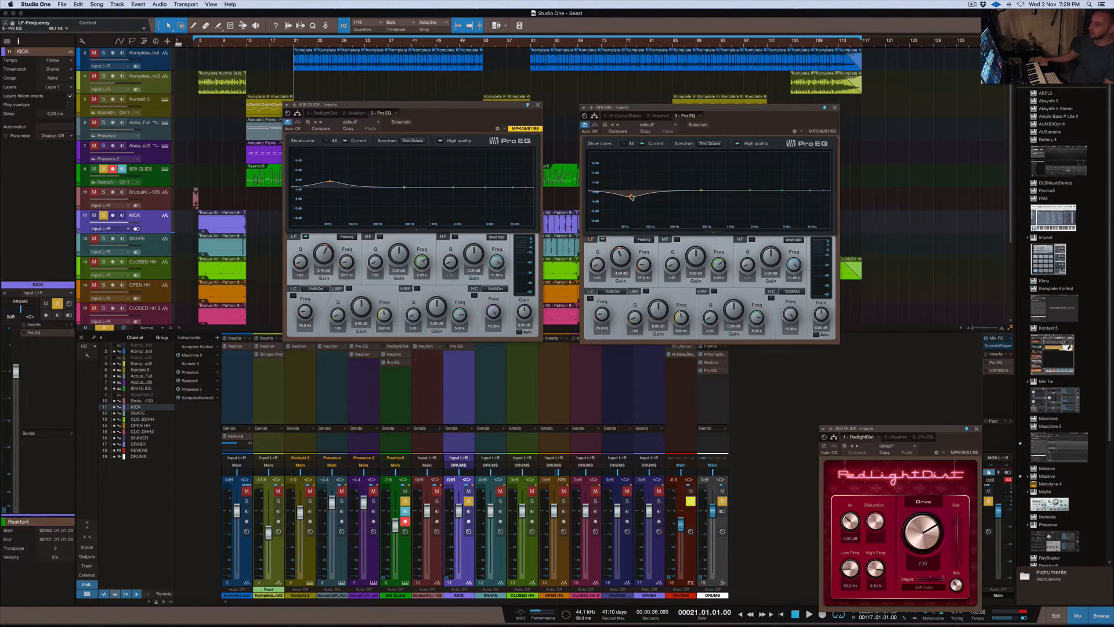
- Swap the Pro EQ moves, boosting the DRUMS low band to about 4.2 dB and cutting 808 GLIDE's, and audition them during playback
{"action": "left_click_drag", "start_coordinate": [631, 197], "coordinate": [630, 182]}
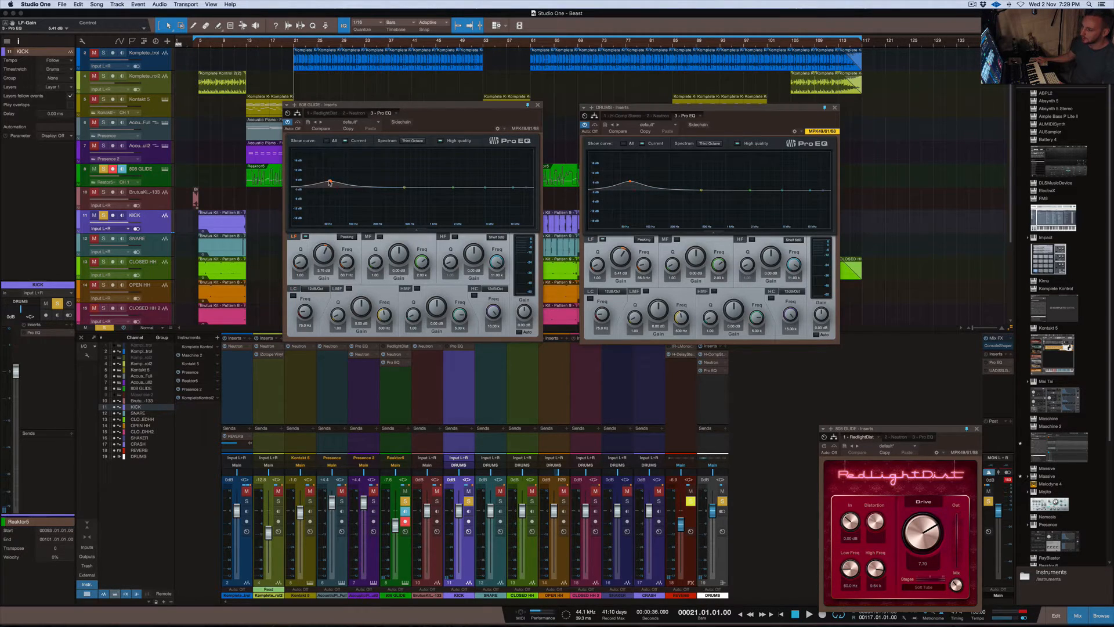
{"action": "left_click_drag", "start_coordinate": [329, 182], "coordinate": [328, 195]}
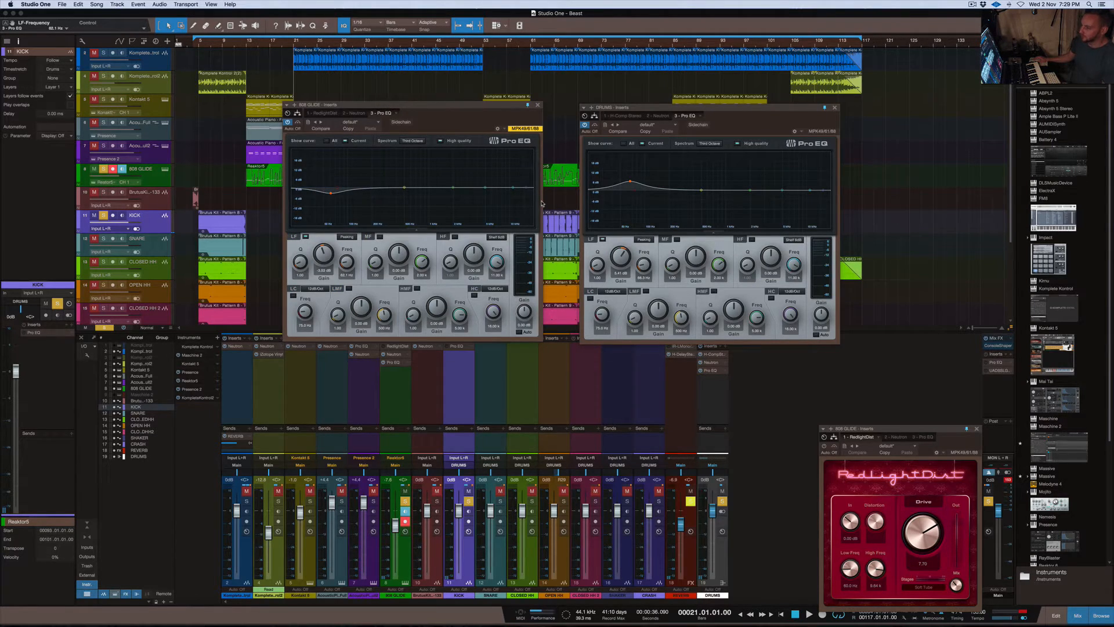
{"action": "key", "text": "space"}
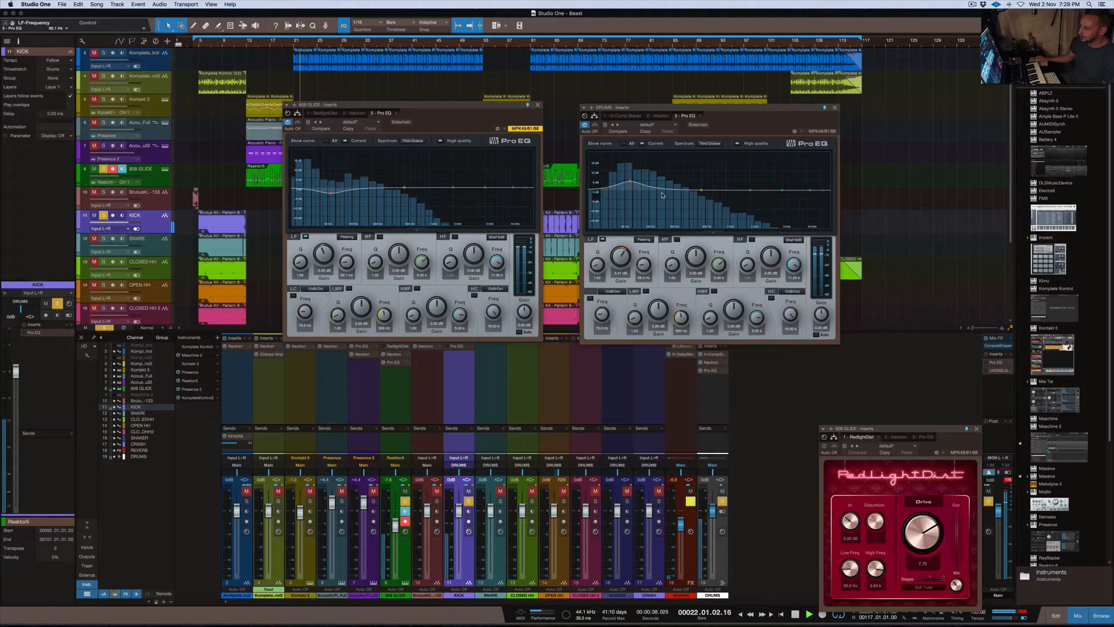
{"action": "left_click_drag", "start_coordinate": [630, 182], "coordinate": [631, 185]}
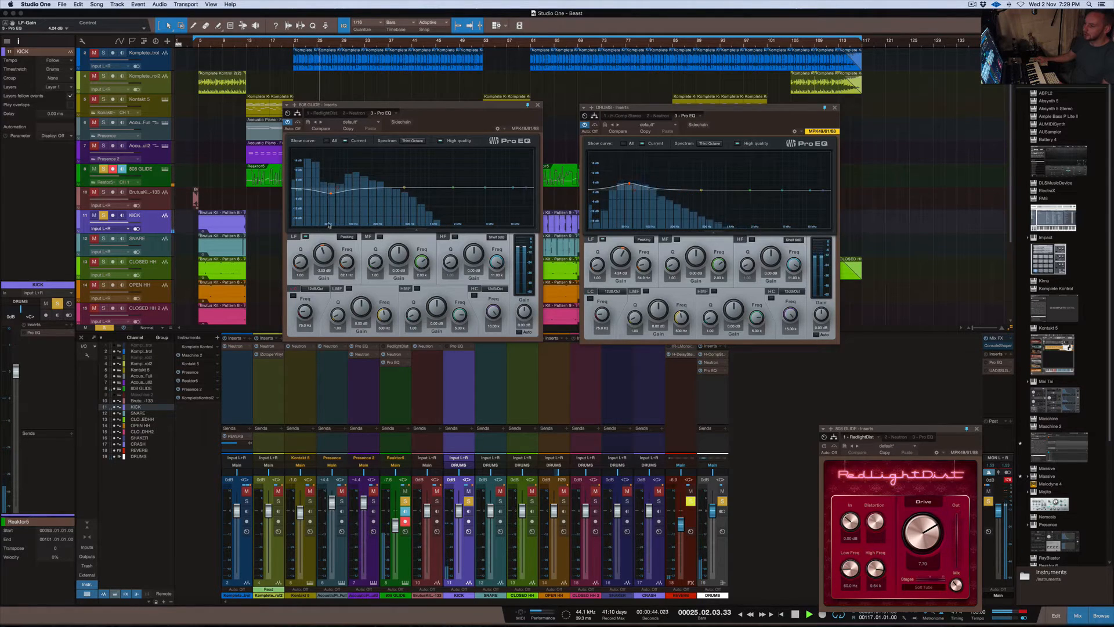
{"action": "key", "text": "space"}
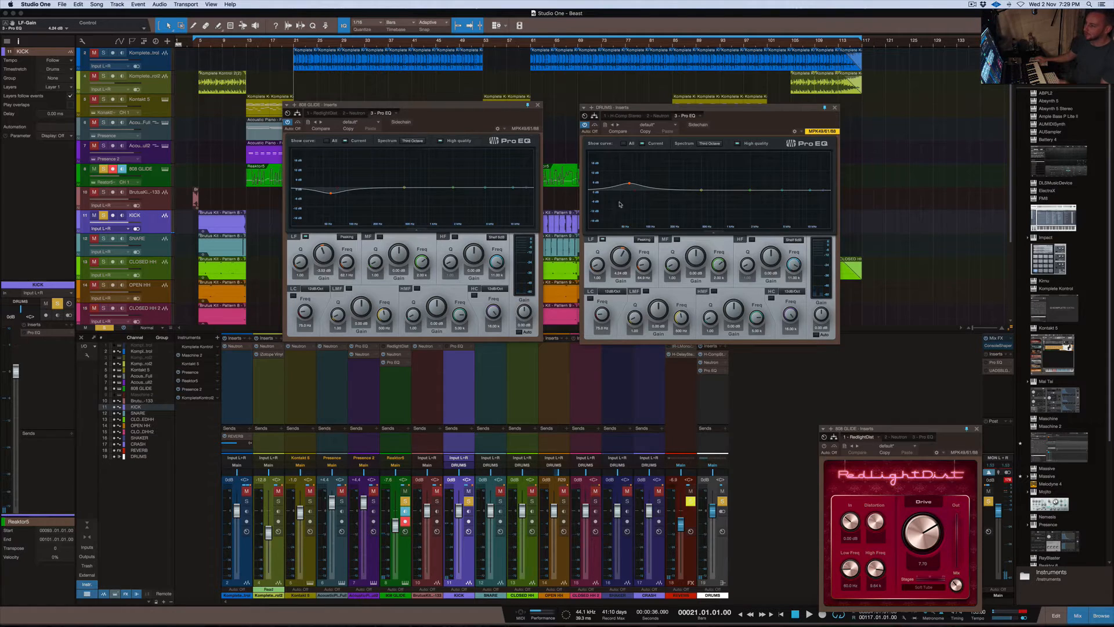
- Bypass the DRUMS and 808 GLIDE Pro EQs, close their windows and remove both from the channel inserts
{"action": "left_click", "coordinate": [288, 123]}
{"action": "left_click", "coordinate": [584, 124]}
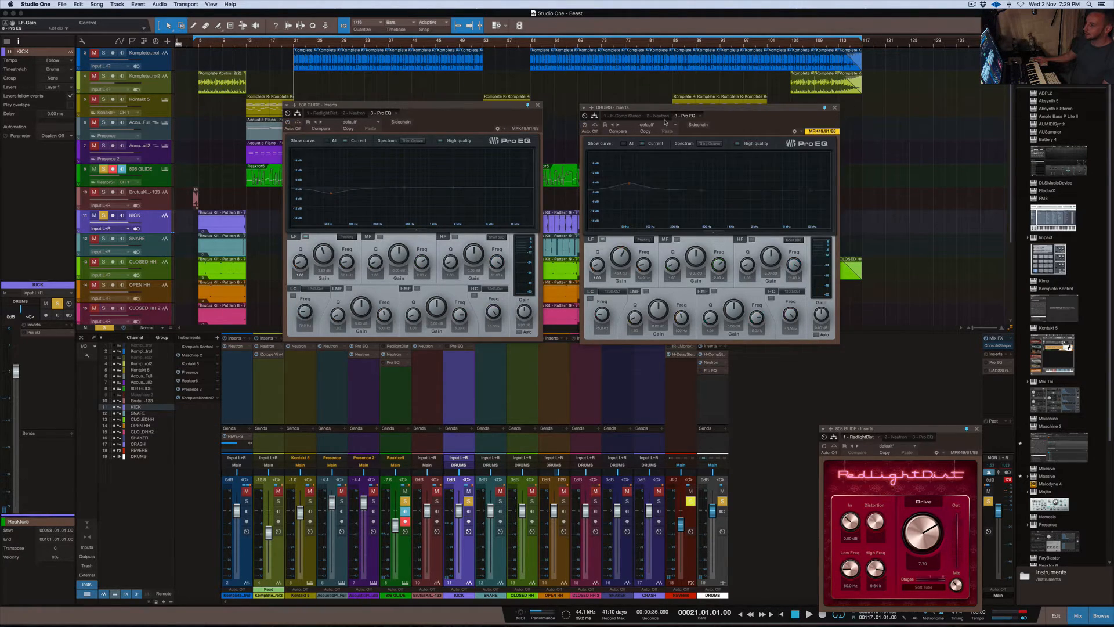
{"action": "left_click", "coordinate": [834, 108]}
{"action": "left_click", "coordinate": [537, 105]}
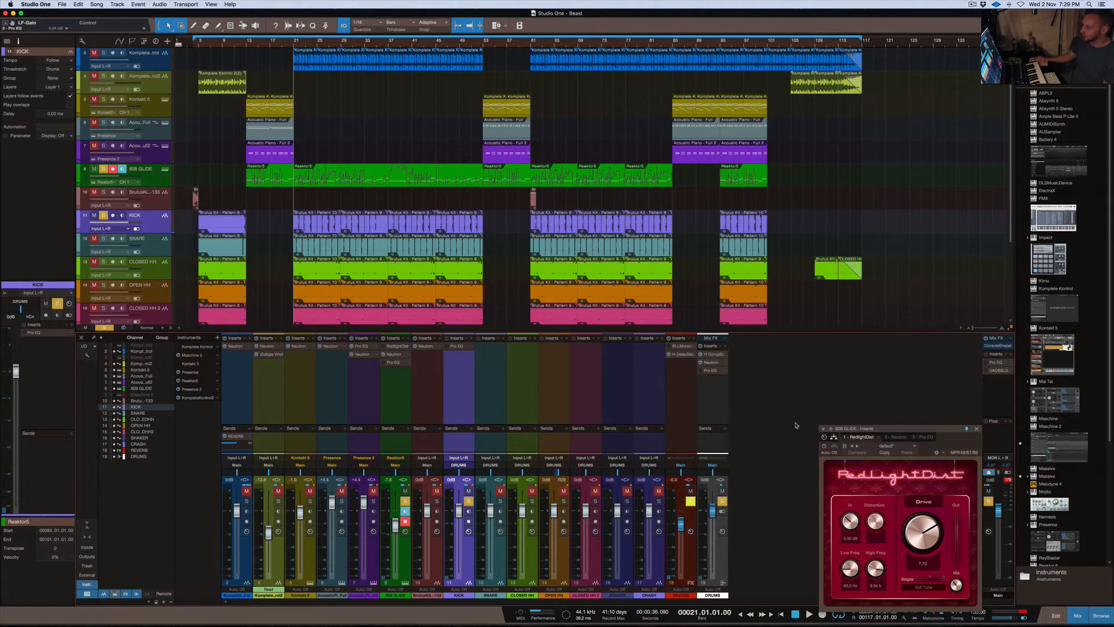
{"action": "left_click", "coordinate": [725, 373]}
{"action": "left_click", "coordinate": [748, 462]}
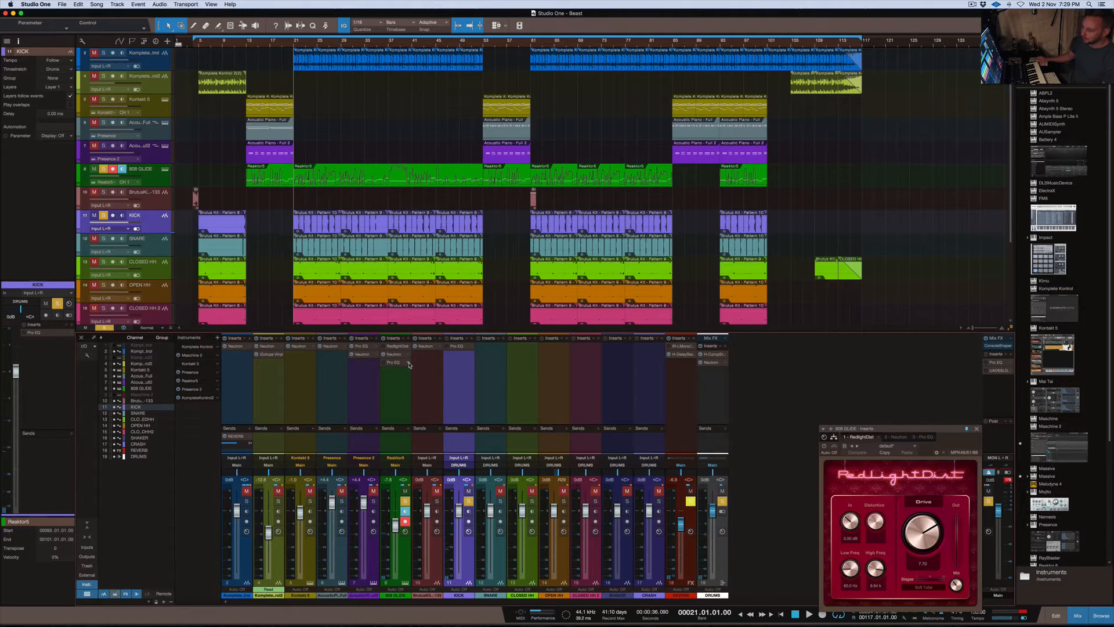
{"action": "right_click", "coordinate": [408, 363]}
{"action": "left_click", "coordinate": [442, 455]}
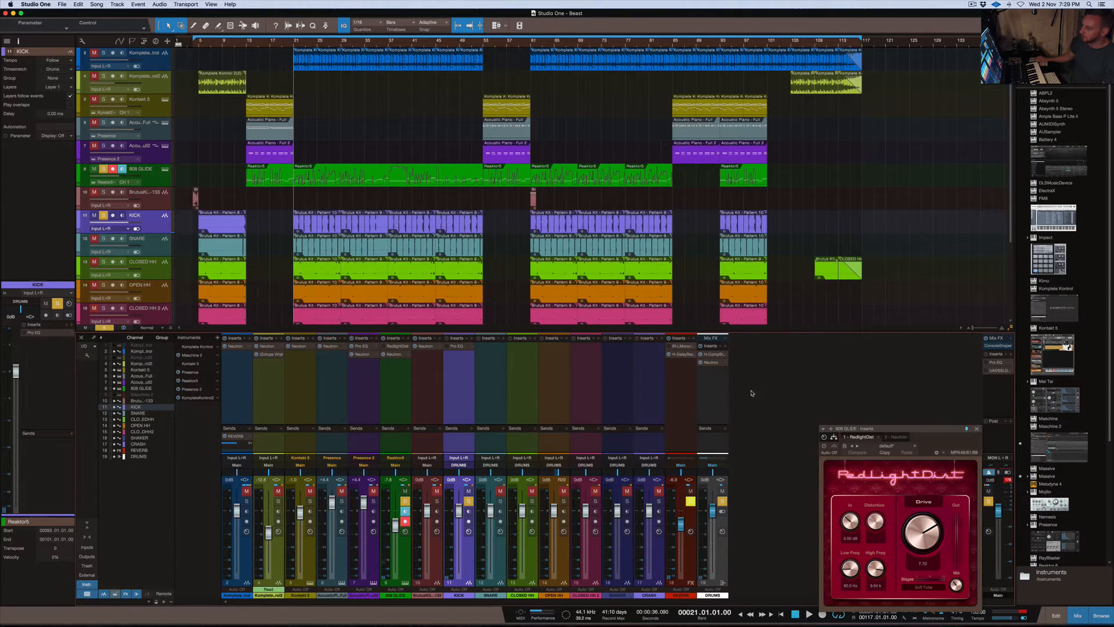
- Move the 808 GLIDE RedlightDist window over the arrangement and audition the soloed bass with the kick
{"action": "left_click_drag", "start_coordinate": [938, 430], "coordinate": [582, 123]}
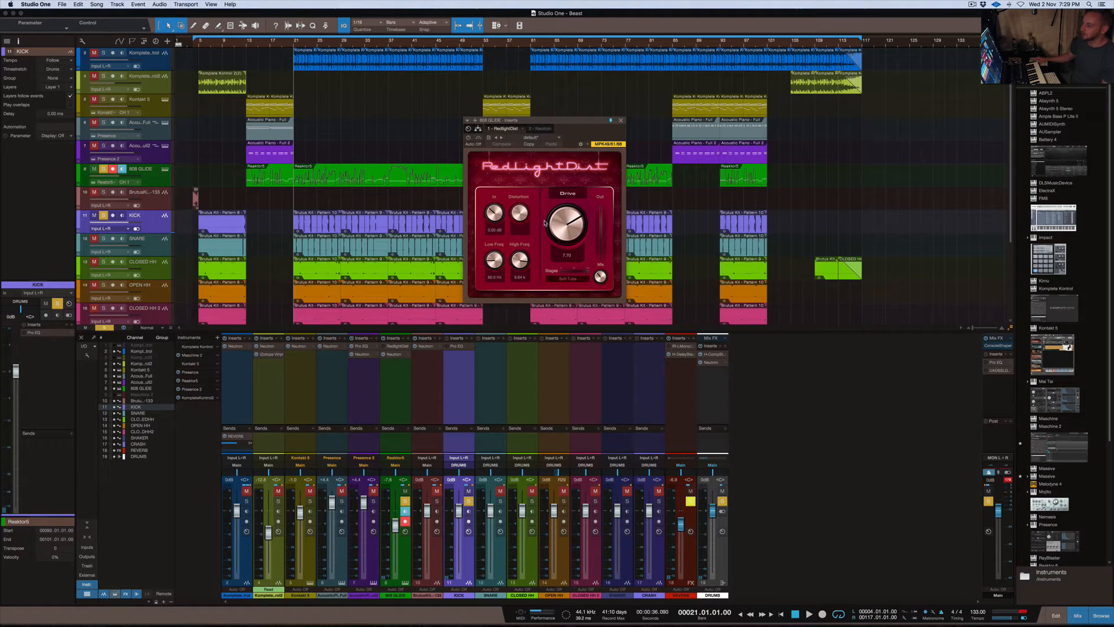
{"action": "key", "text": "space"}
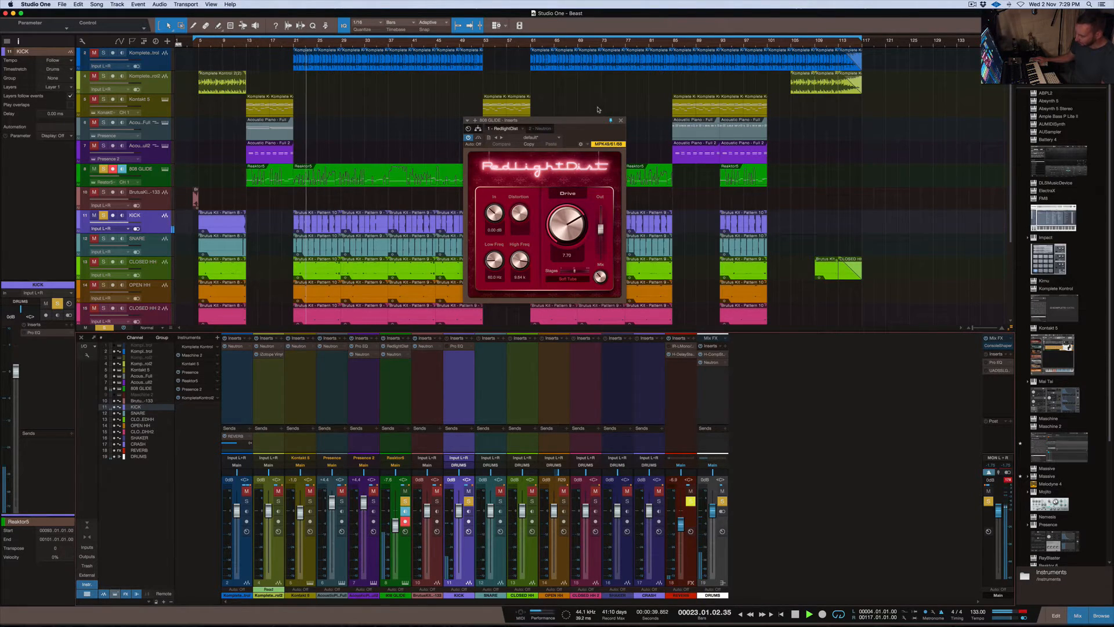
{"action": "left_click_drag", "start_coordinate": [579, 121], "coordinate": [637, 124]}
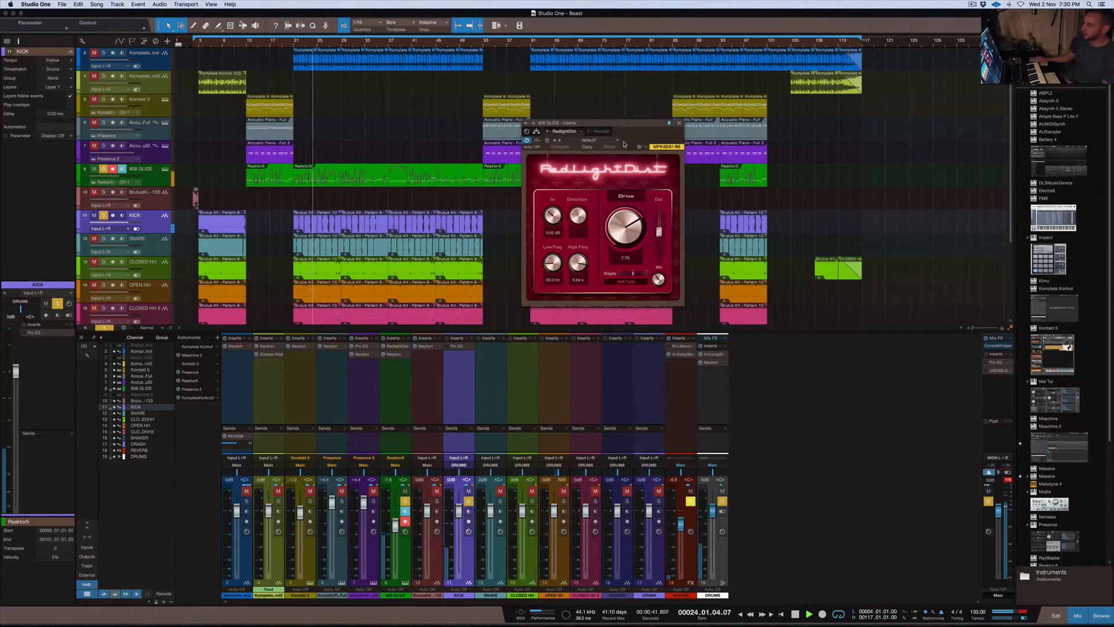
{"action": "key", "text": "space"}
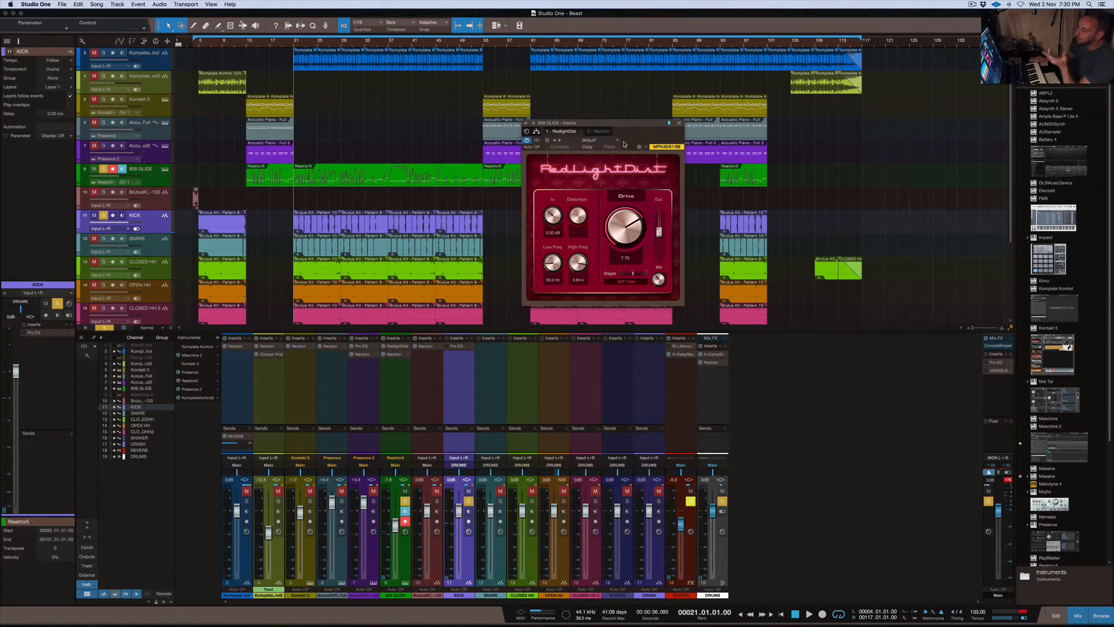
- Play the soloed bass and kick again while viewing 808 GLIDE's Neutron masking display against DRUMS
{"action": "key", "text": "space"}
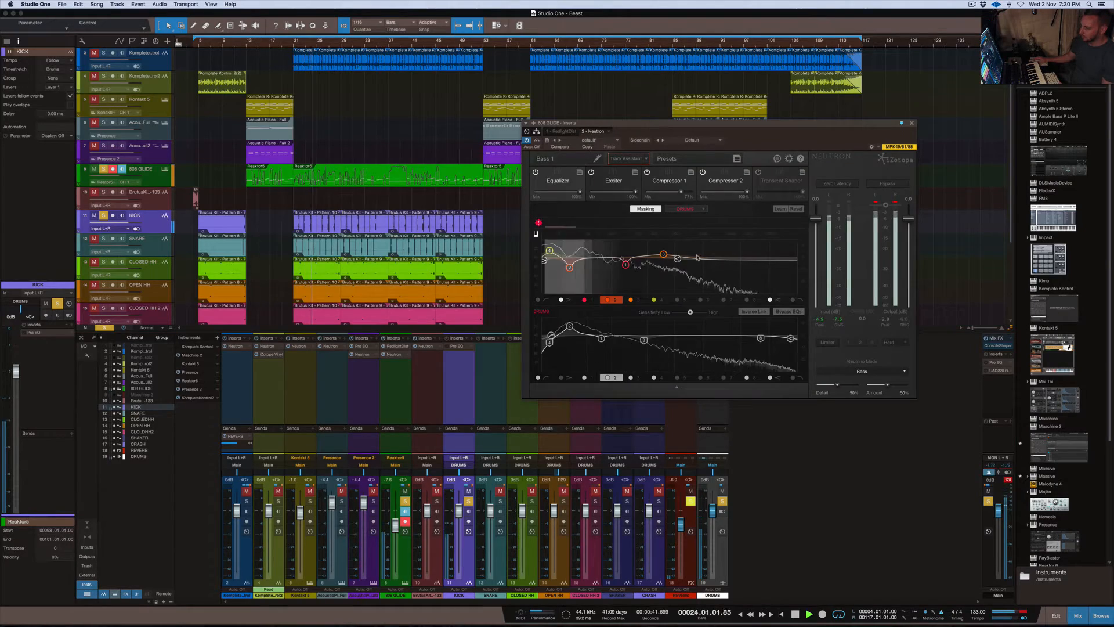
{"action": "key", "text": "ctrl+Up"}
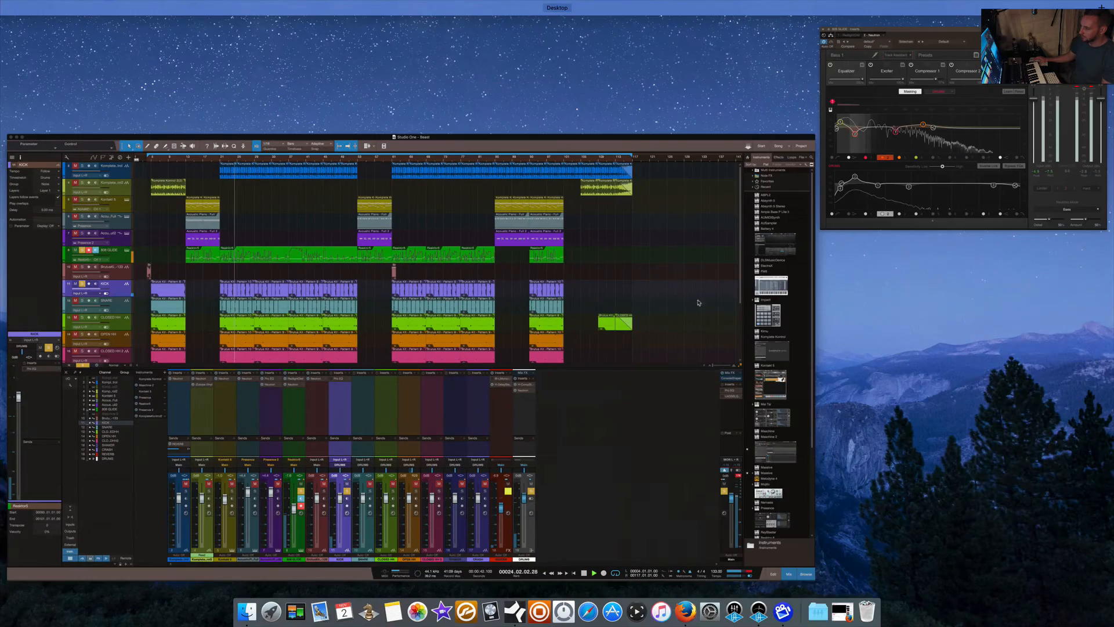
{"action": "left_click", "coordinate": [671, 415]}
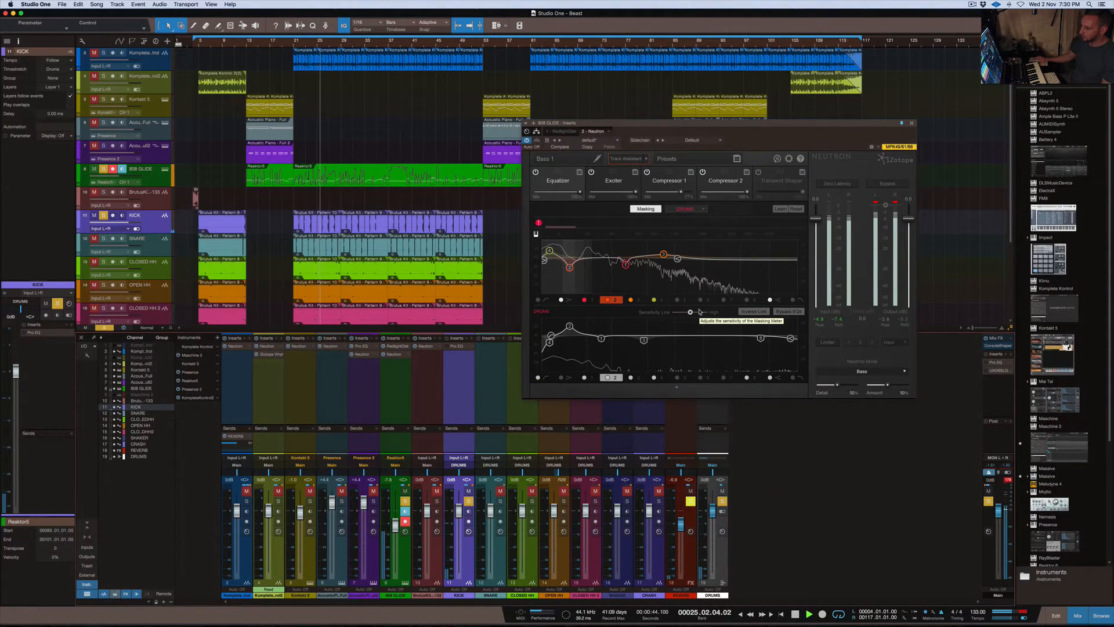
{"action": "key", "text": "space"}
- Turn off solo on 808 GLIDE and KICK, play the full mix, and close the 808 GLIDE Neutron window
{"action": "left_click", "coordinate": [103, 169]}
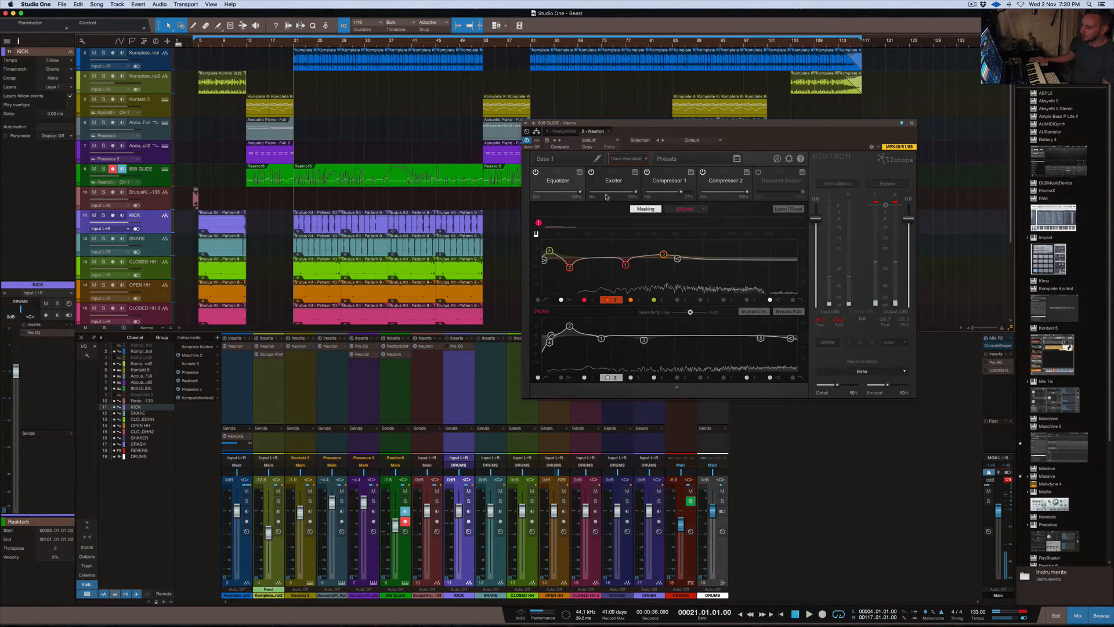
{"action": "key", "text": "space"}
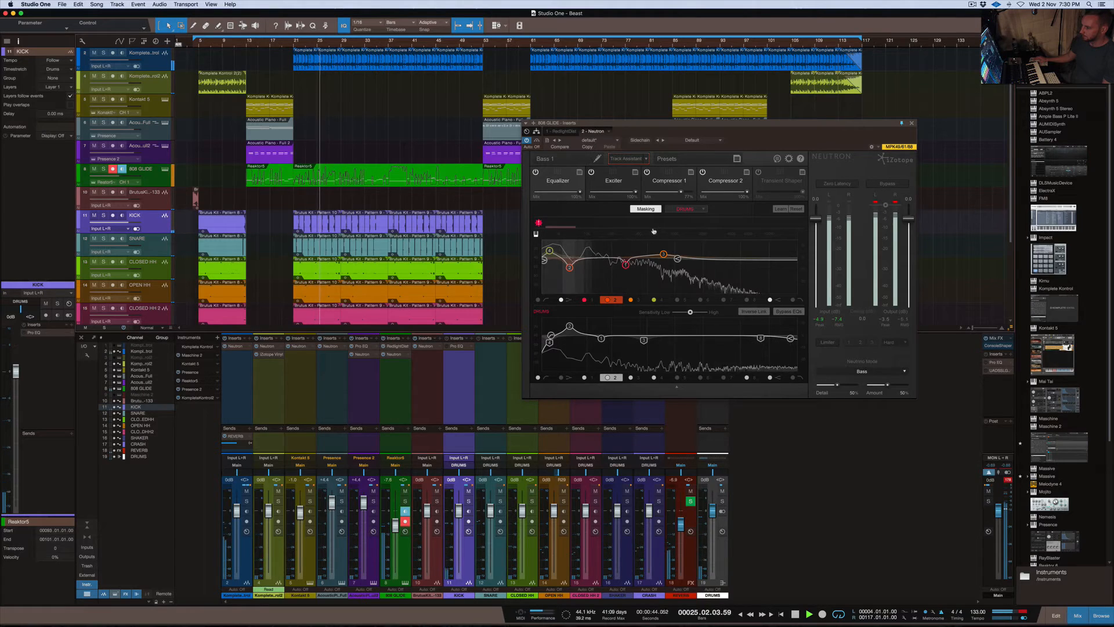
{"action": "key", "text": "space"}
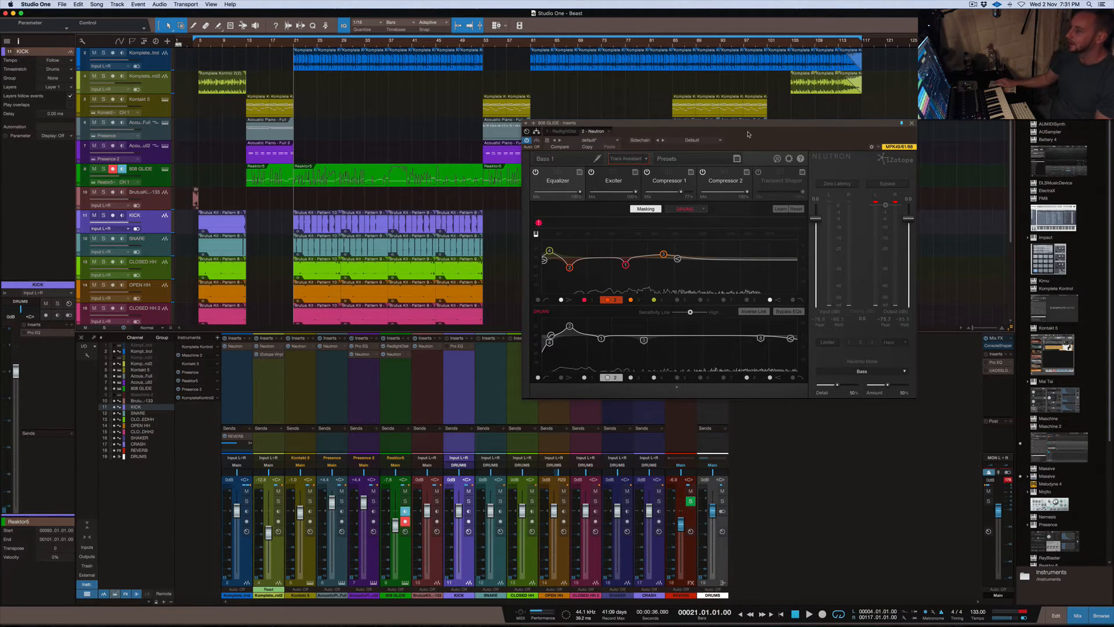
{"action": "left_click_drag", "start_coordinate": [743, 124], "coordinate": [648, 183]}
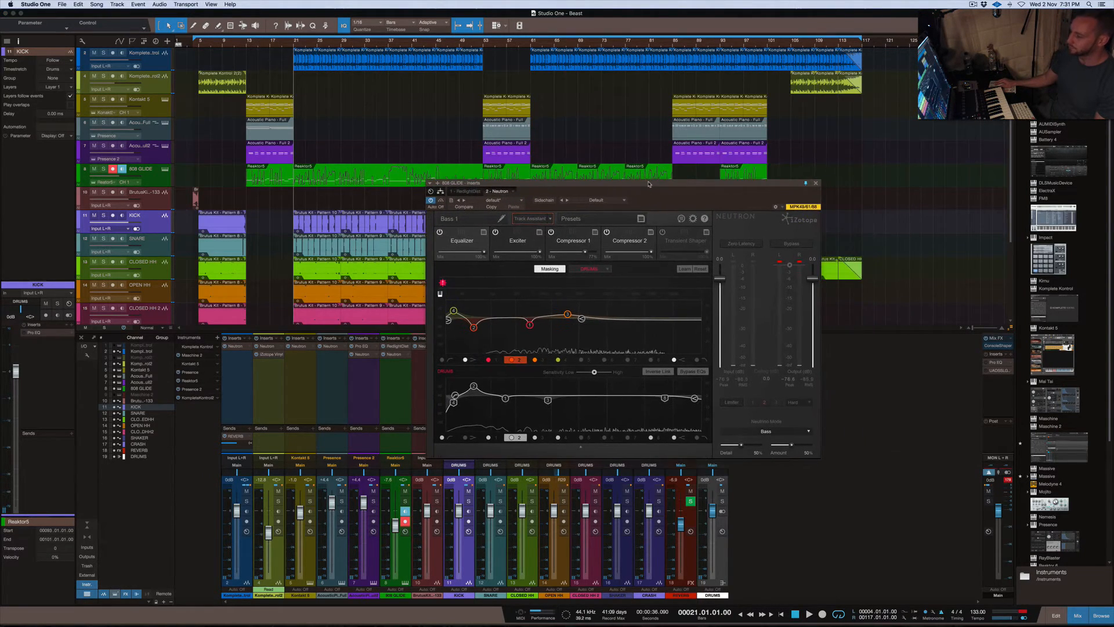
{"action": "left_click", "coordinate": [815, 183]}
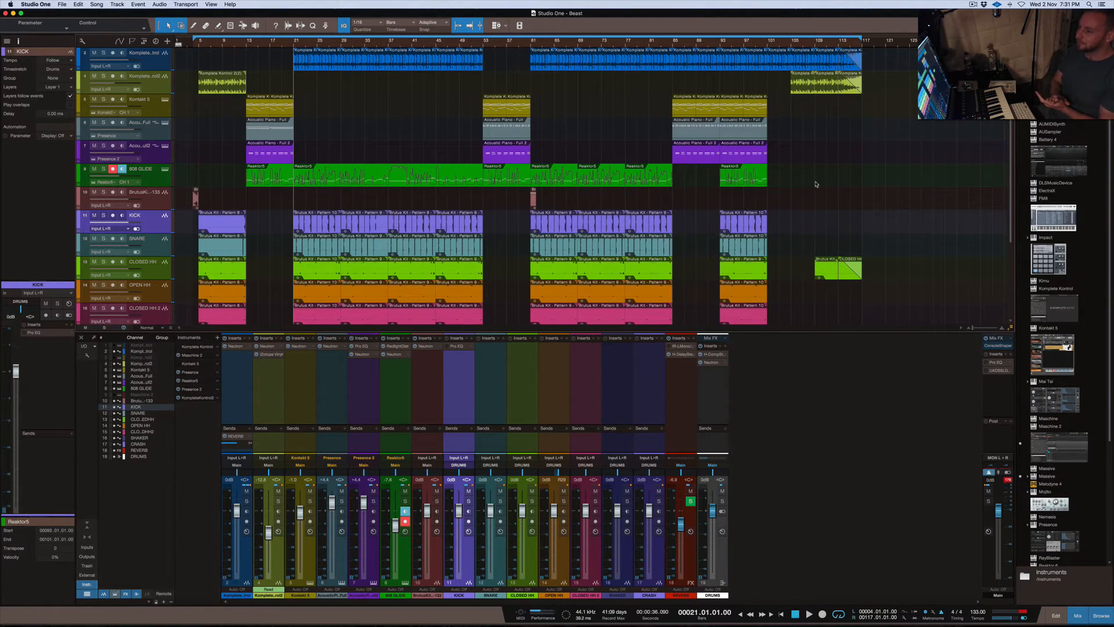
- Audition the intro of the arrangement from bar 5
{"action": "left_click", "coordinate": [199, 43]}
{"action": "key", "text": "space"}
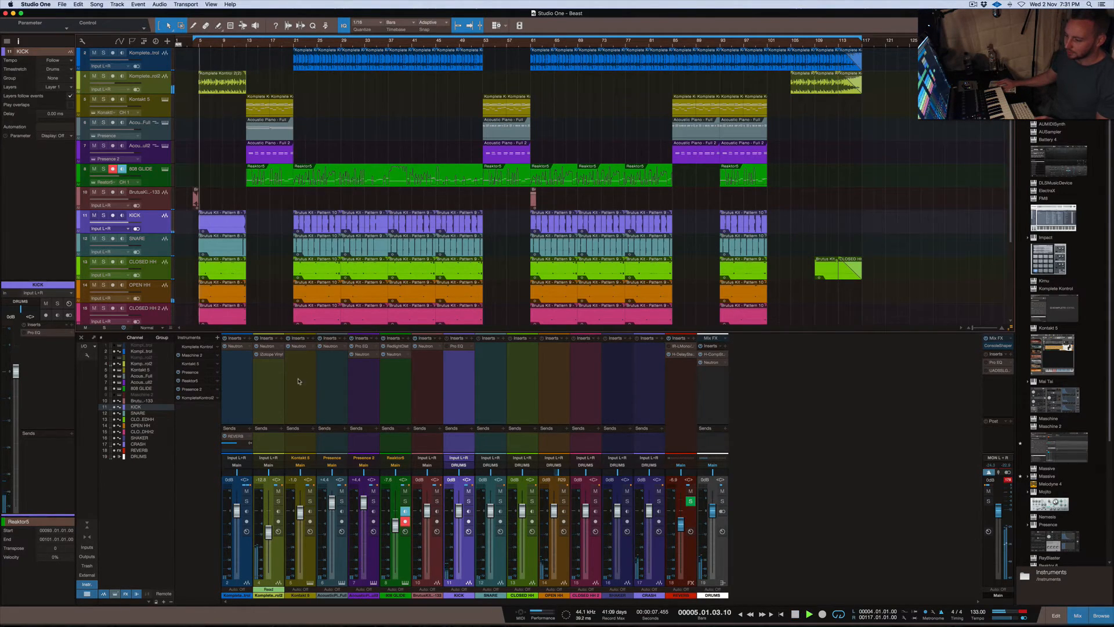
{"action": "key", "text": "space"}
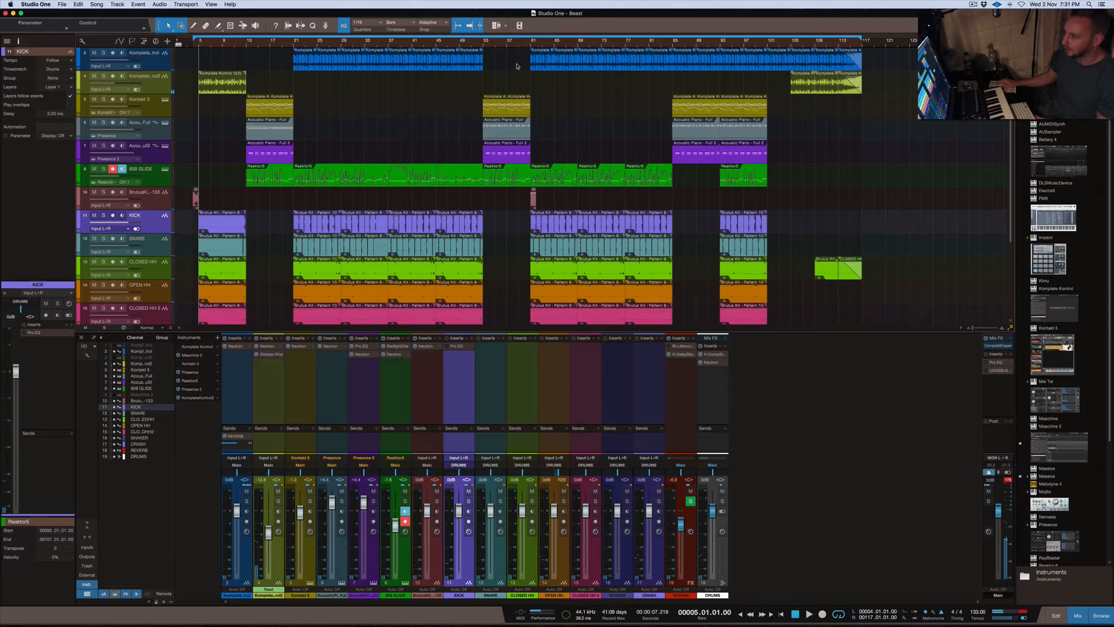
- Audition the outro from bar 101 while selecting the Komplete Kontrol 2 channel and the Kontakt 5 channel
{"action": "left_click", "coordinate": [792, 43]}
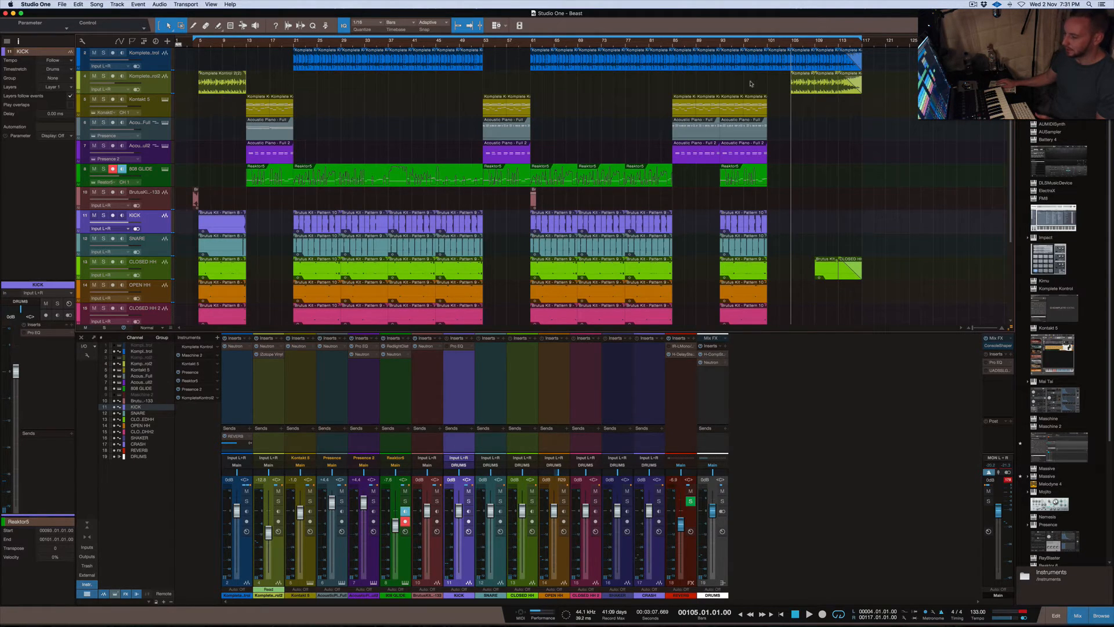
{"action": "left_click", "coordinate": [772, 43]}
{"action": "key", "text": "space"}
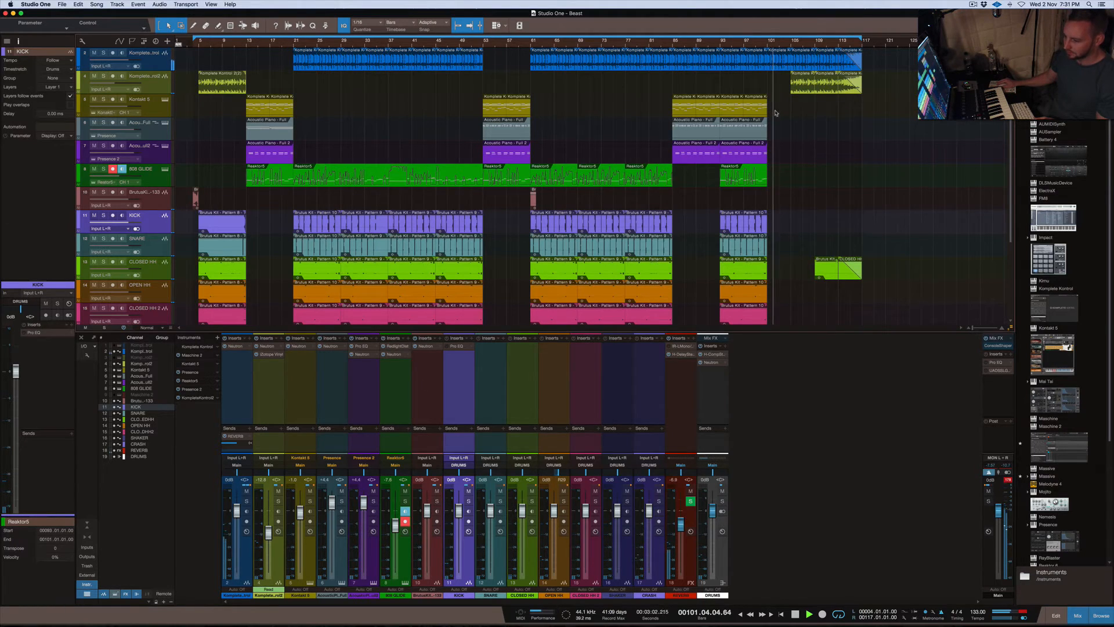
{"action": "left_click", "coordinate": [280, 557]}
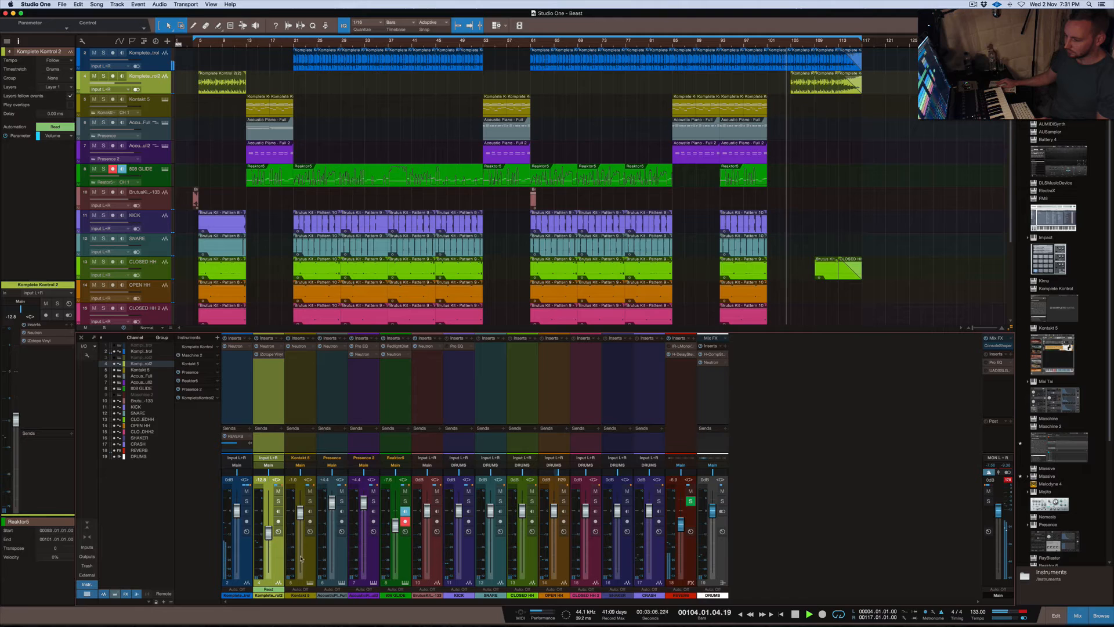
{"action": "left_click", "coordinate": [301, 557]}
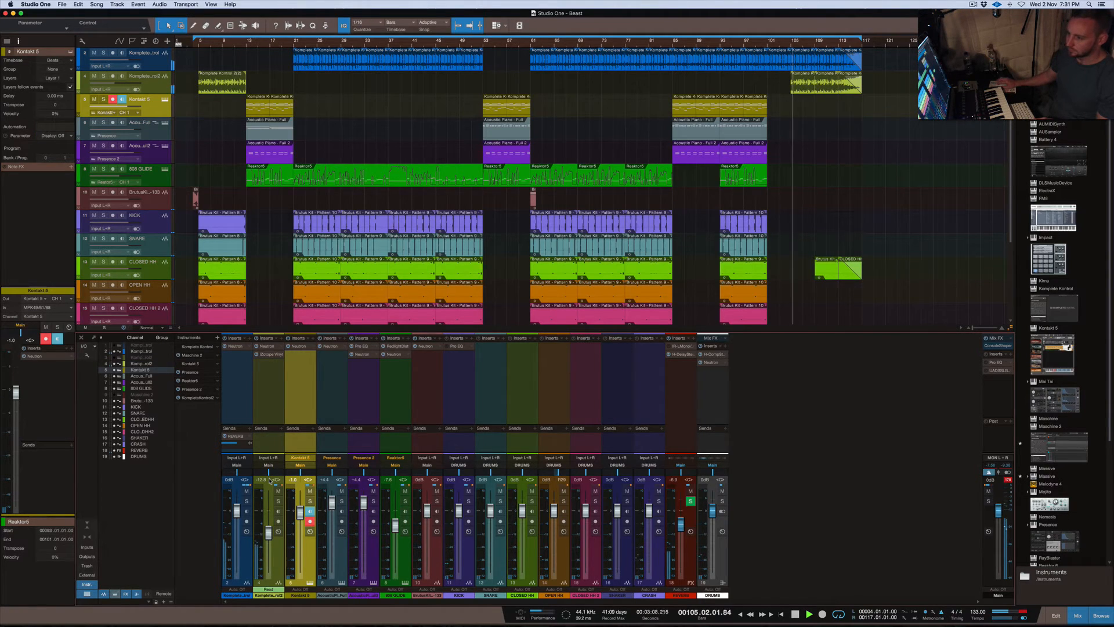
{"action": "key", "text": "space"}
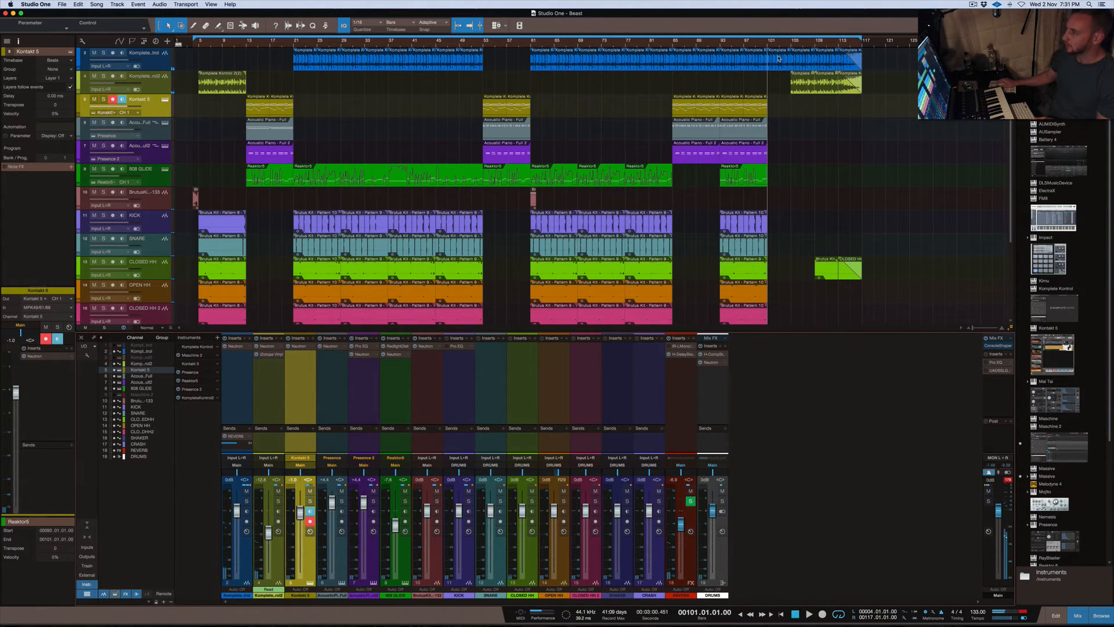
- Show the track automation to view Komplete Kontrol 2's volume envelope, and hide it again
{"action": "key", "text": "a"}
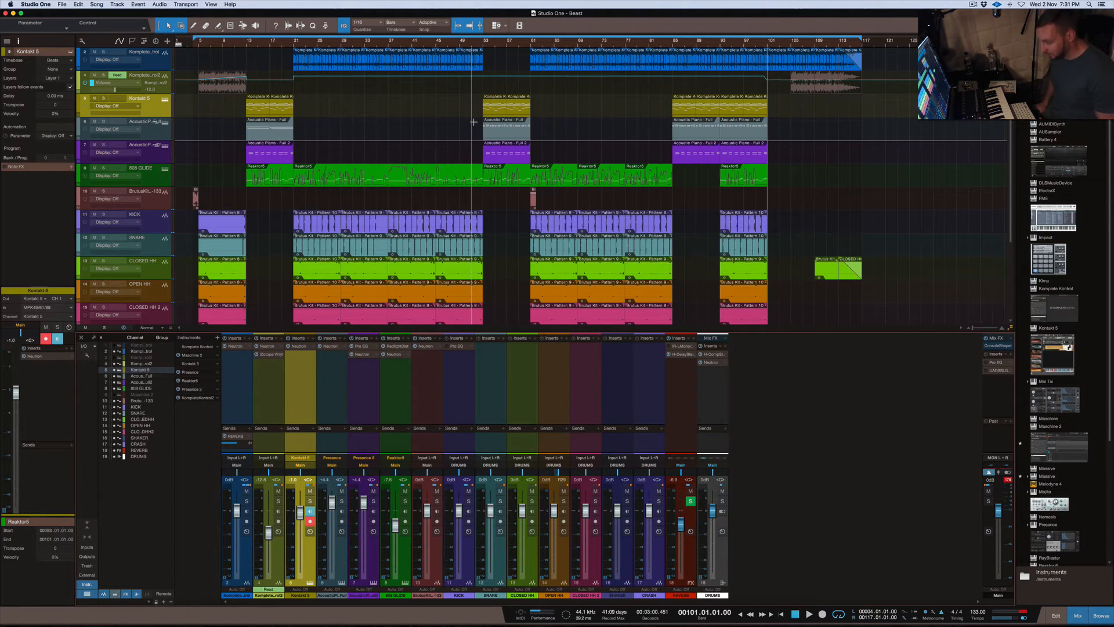
{"action": "key", "text": "a"}
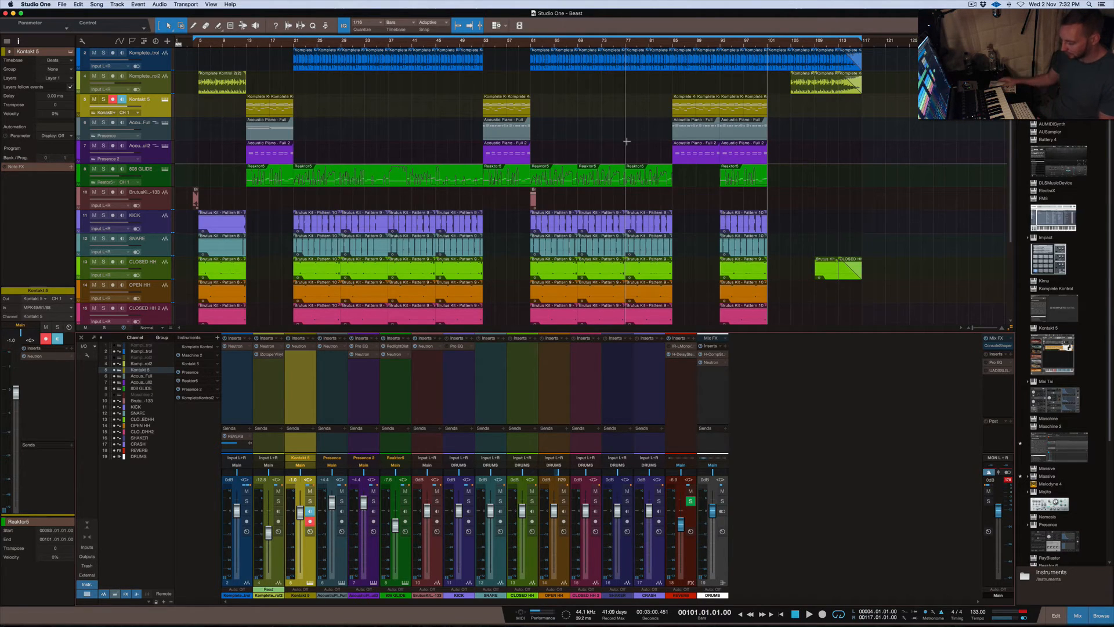
- Enlarge the arrangement area to include the SHAKER and CRASH tracks and return the playhead to bar 1
{"action": "left_click_drag", "start_coordinate": [806, 332], "coordinate": [809, 373]}
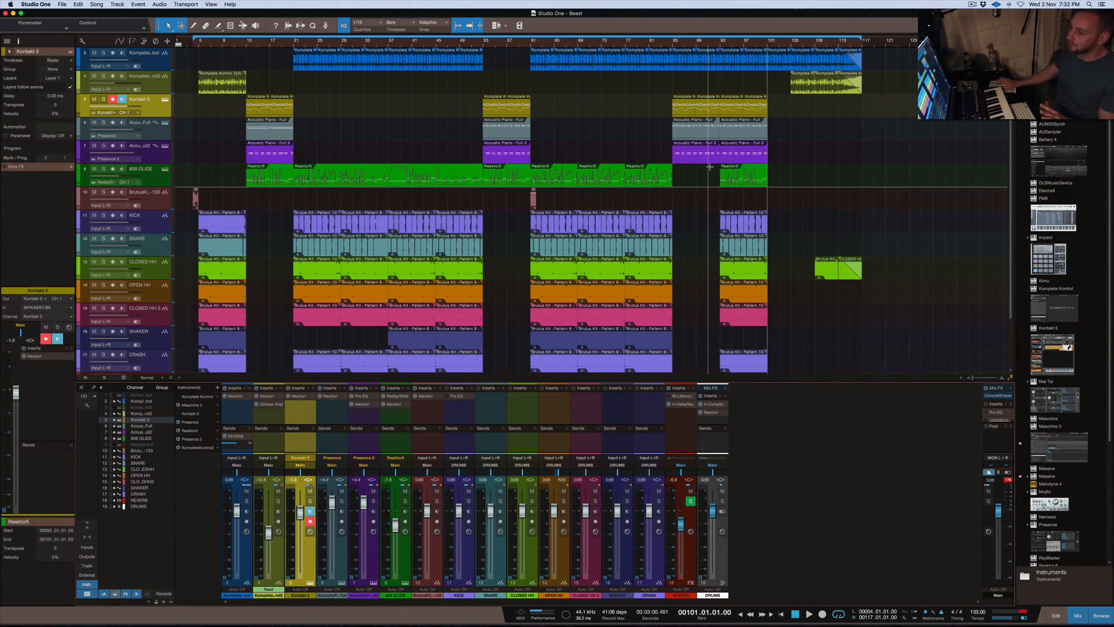
{"action": "key", "text": "Home"}
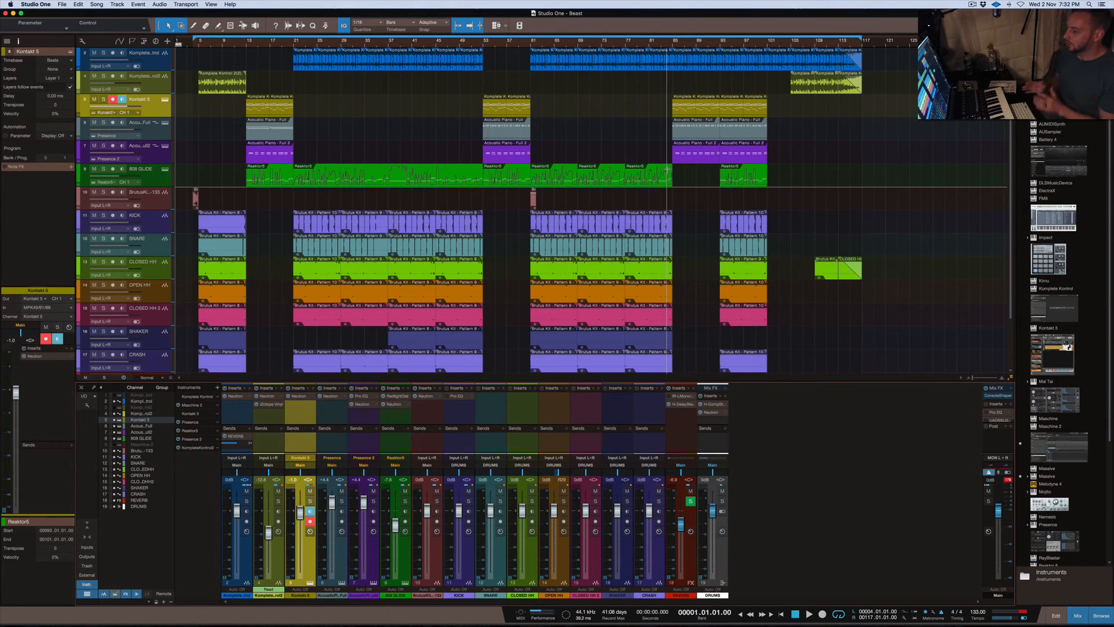